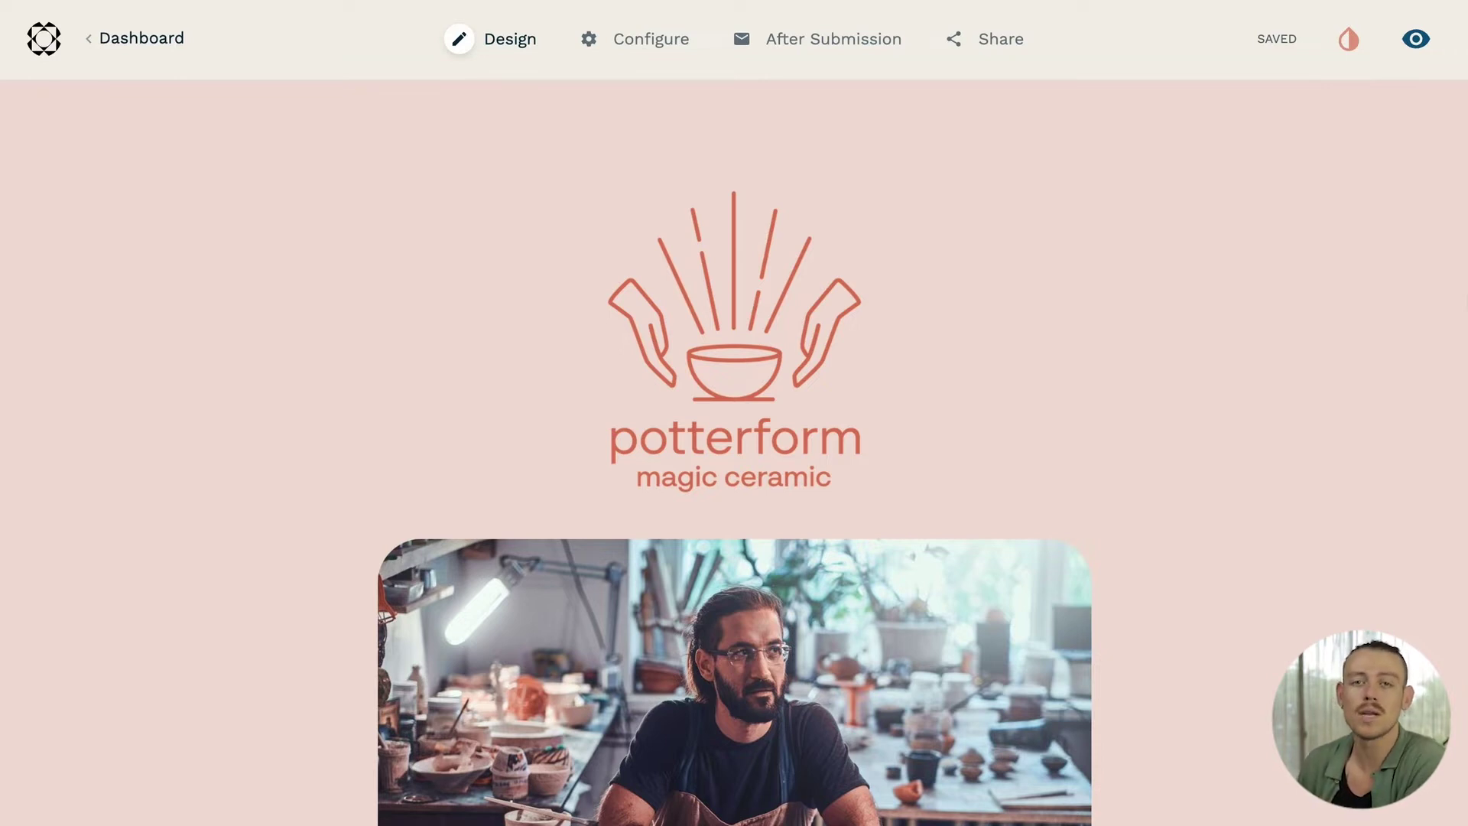
- Insert an Appointment question below the name and email questions using /appointment
scroll(734, 413, "down", 5)
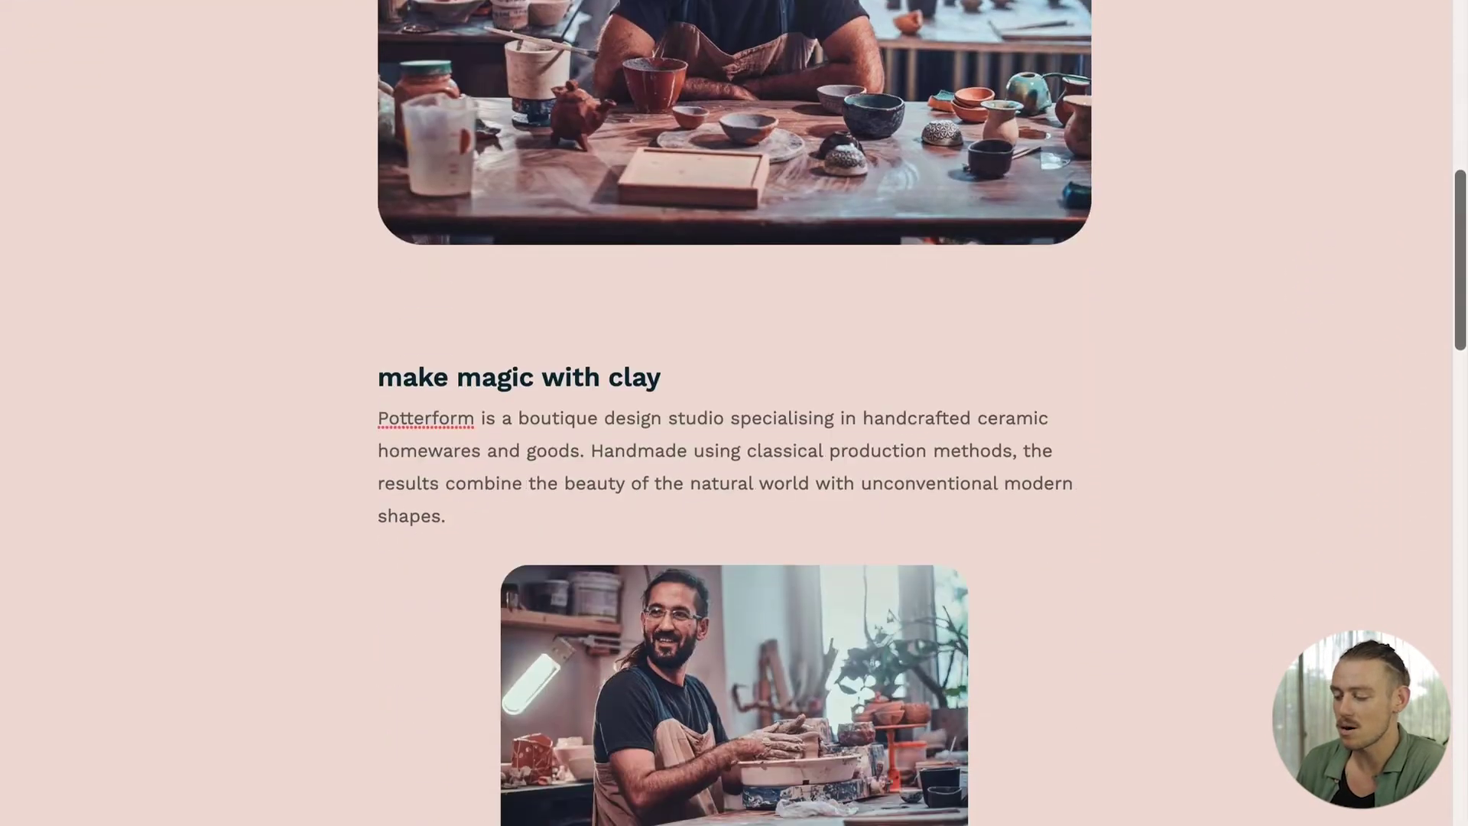
scroll(1013, 200, "down", 4)
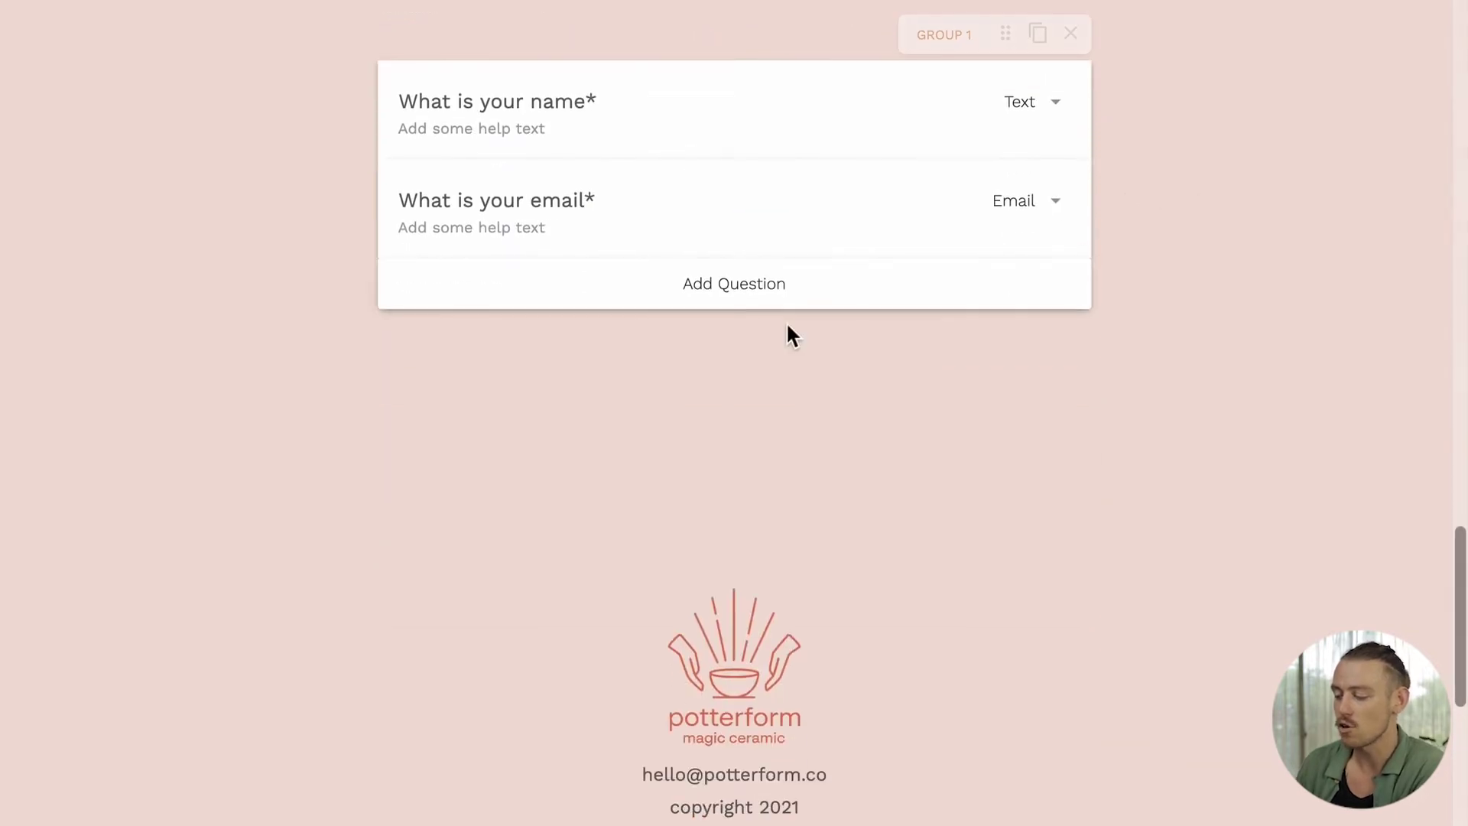
left_click(784, 344)
type("/appointment")
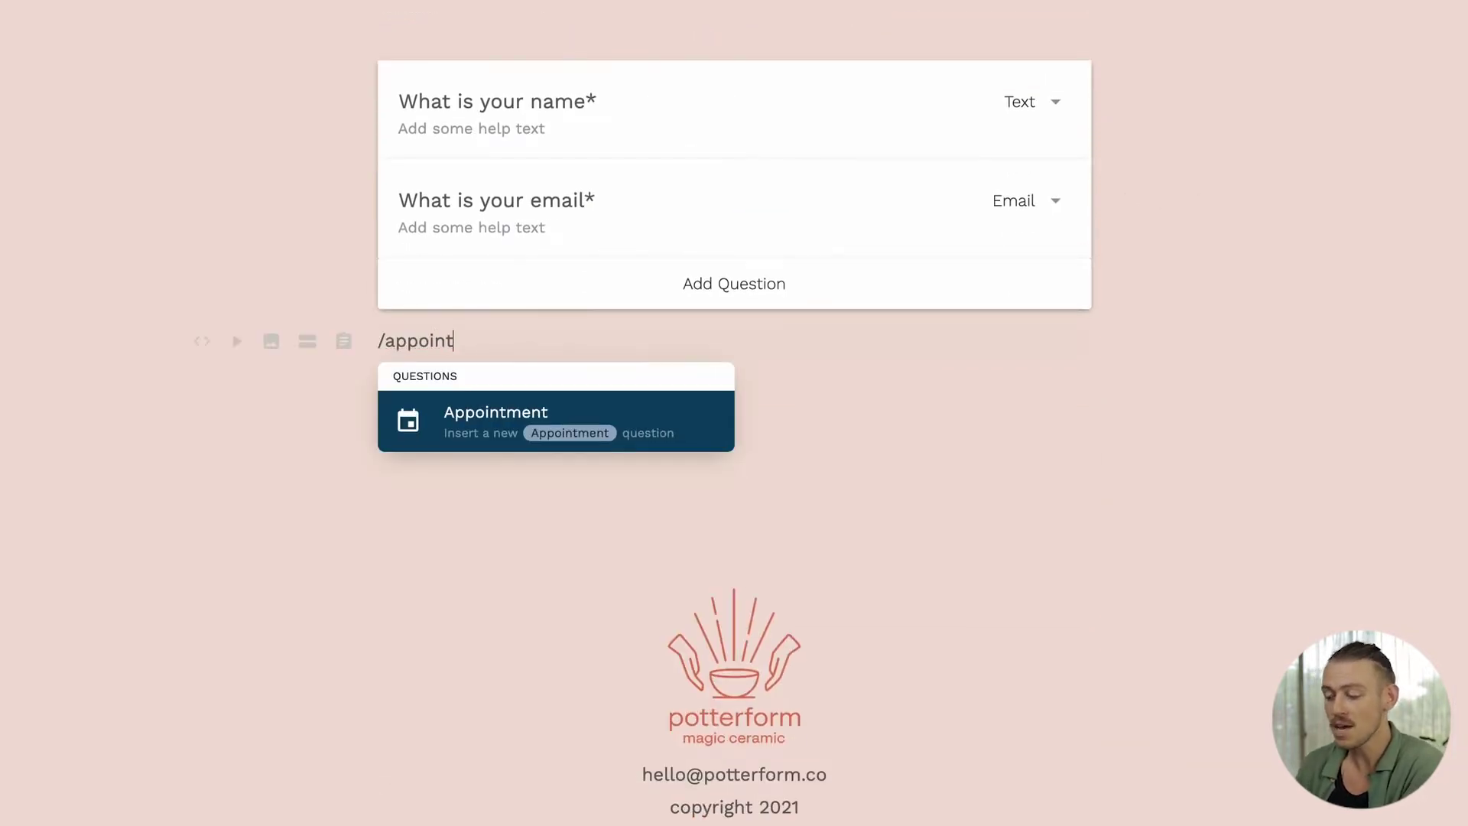
left_click(698, 425)
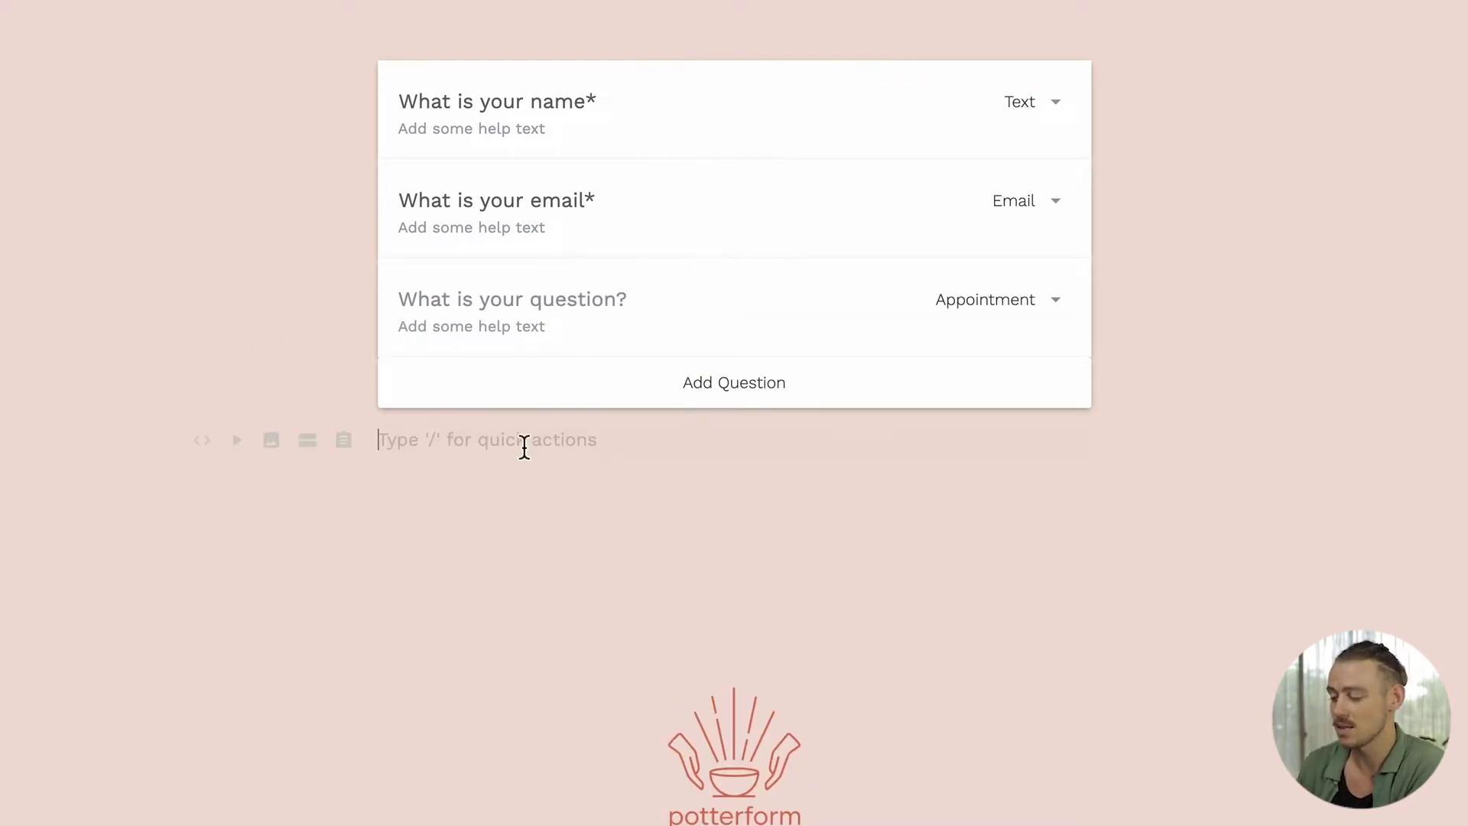
- Add a trial question group set to Appointment, then delete that group
left_click(343, 441)
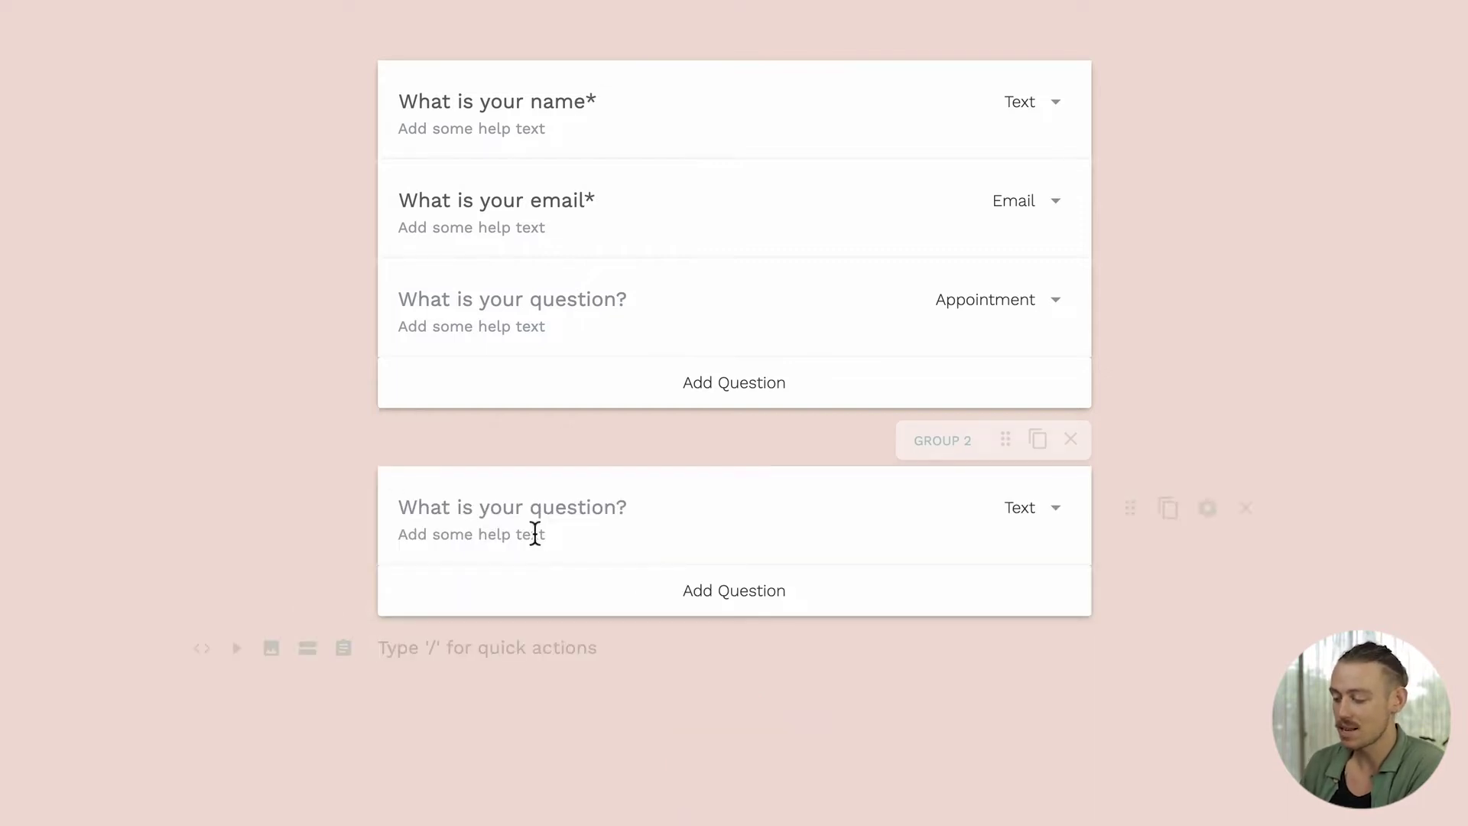
left_click(1057, 511)
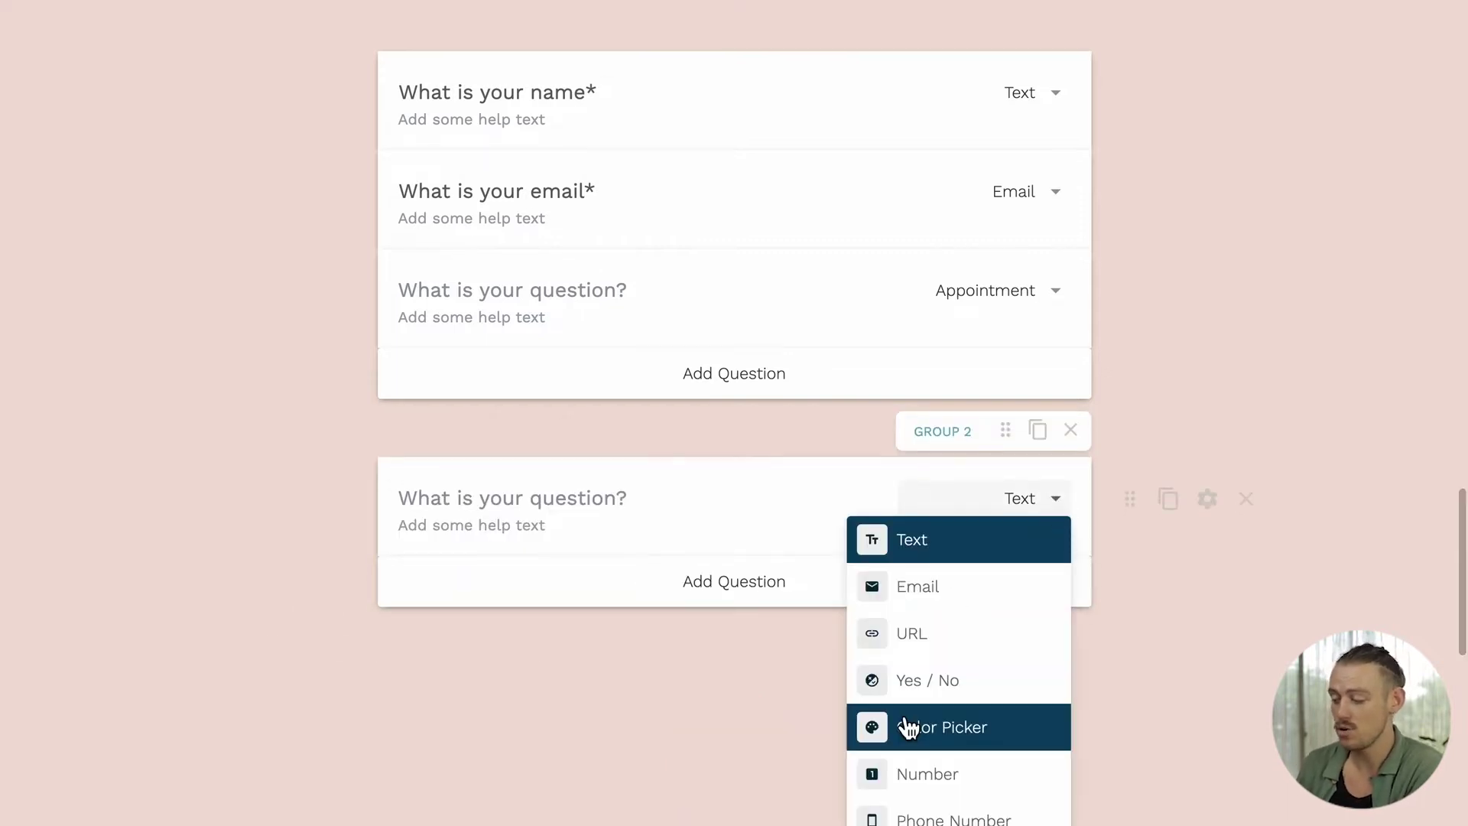
scroll(906, 727, "down", 4)
left_click(906, 722)
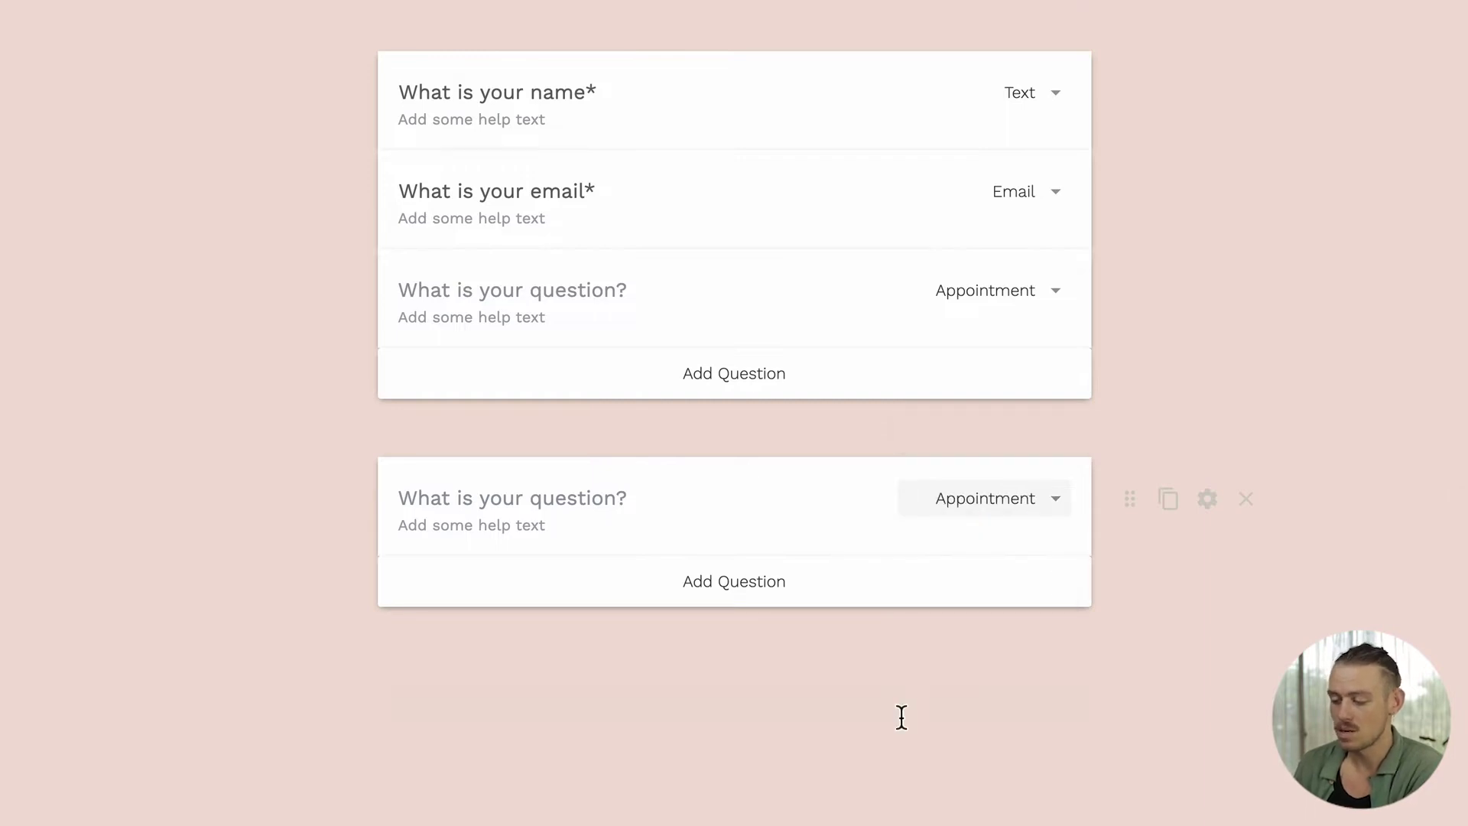
left_click(1246, 500)
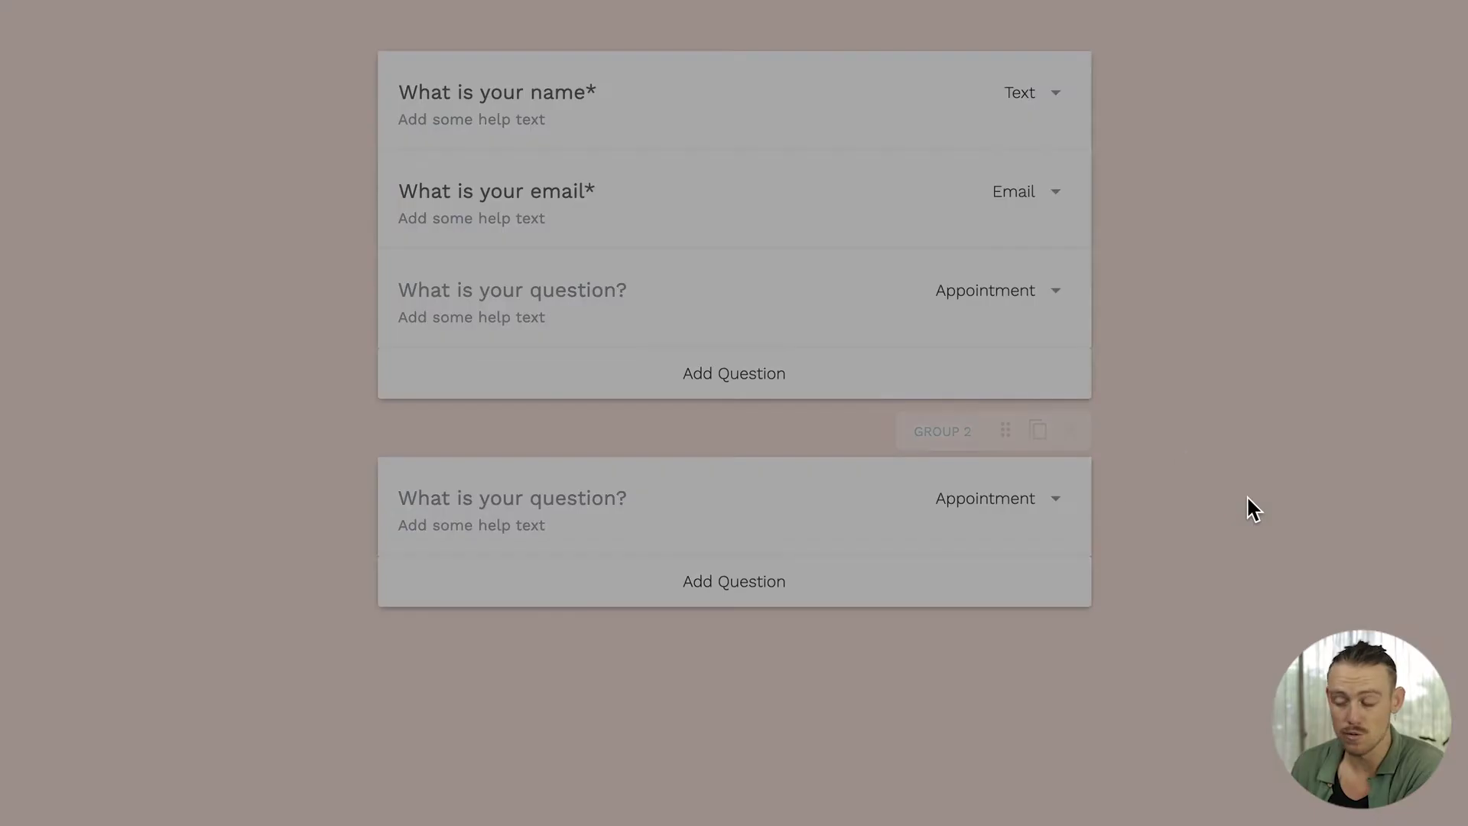
left_click(994, 283)
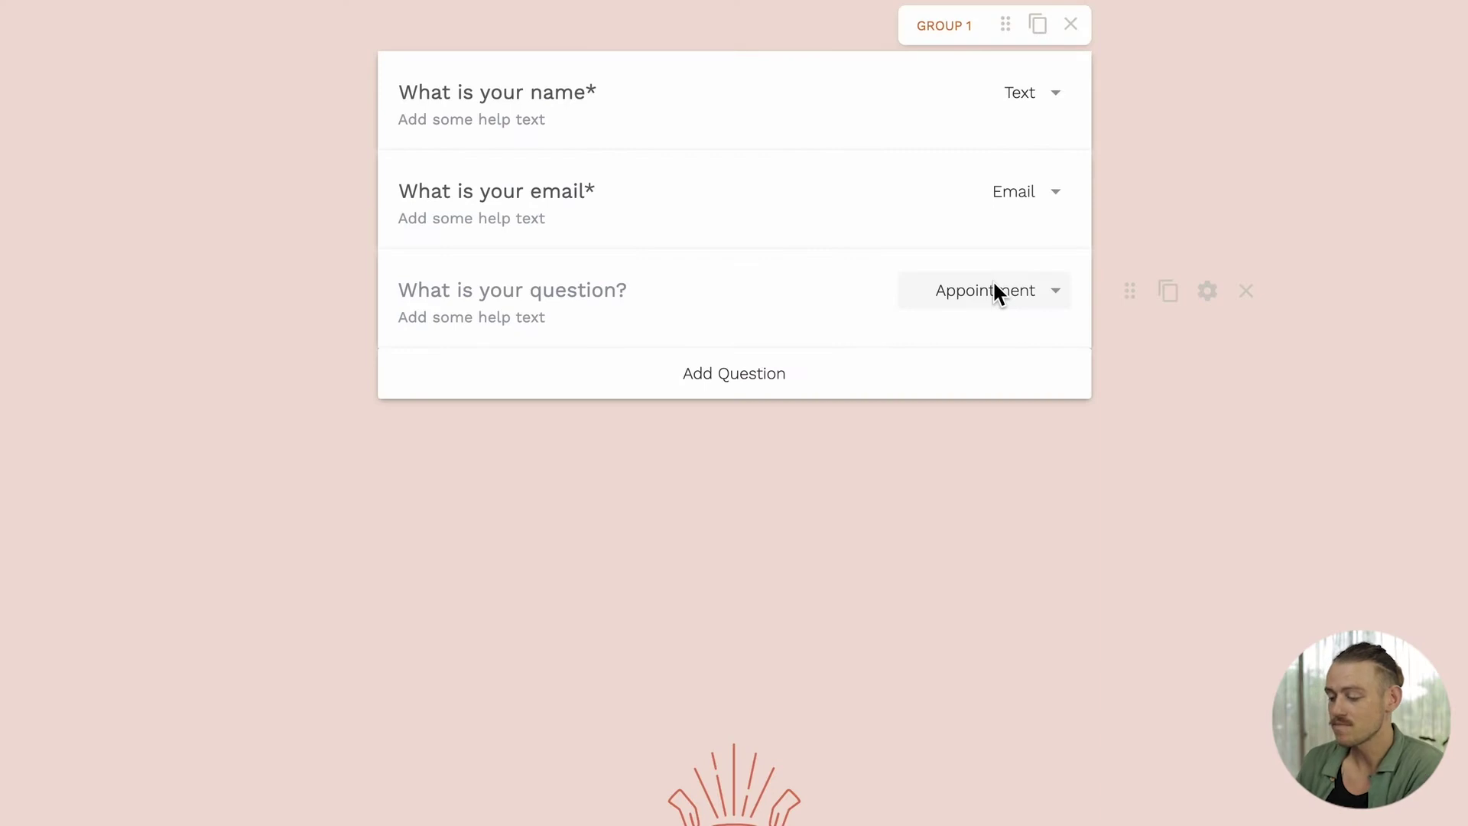
scroll(992, 291, "up", 3)
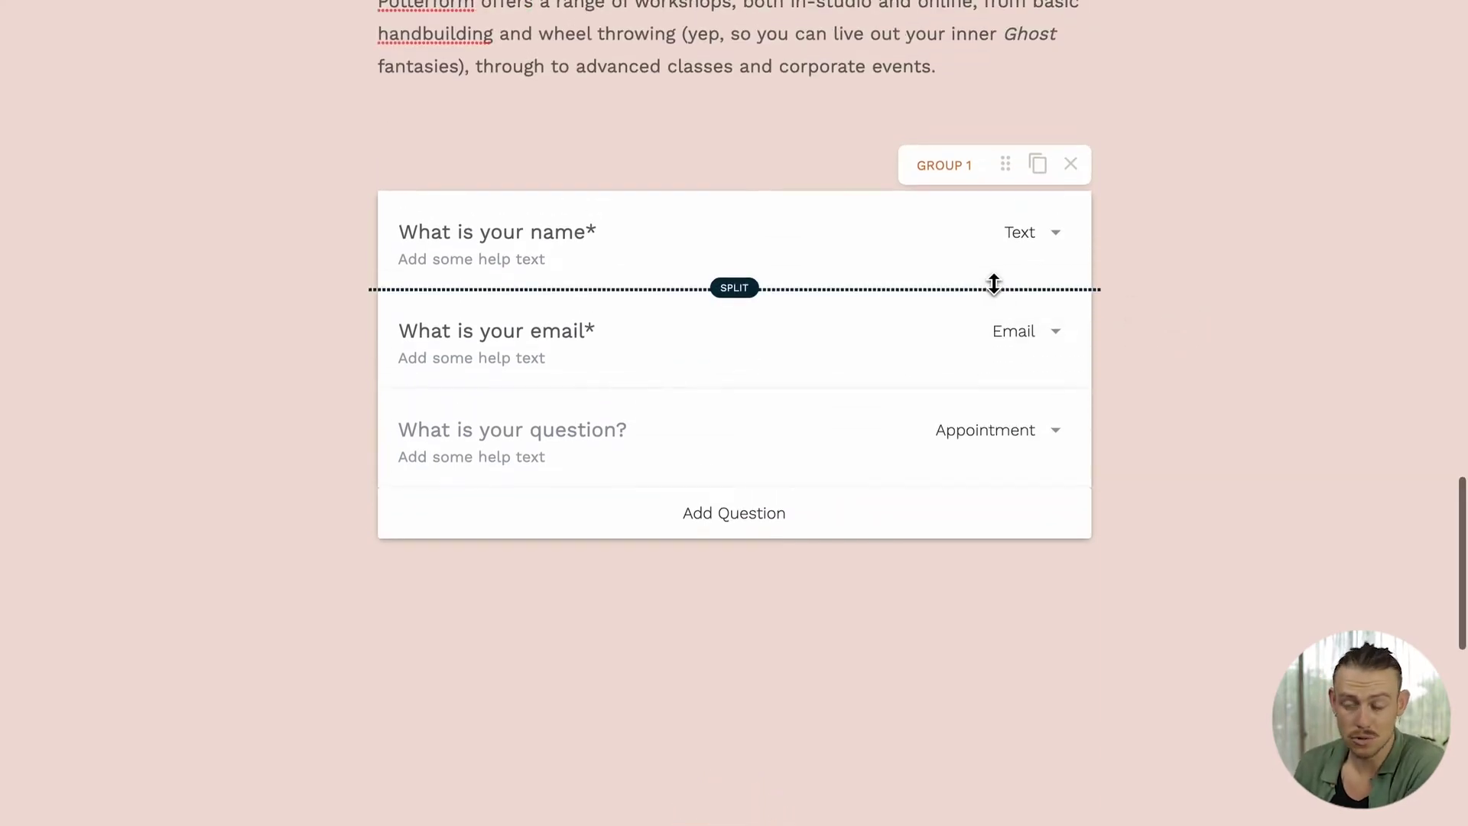
scroll(994, 285, "up", 2)
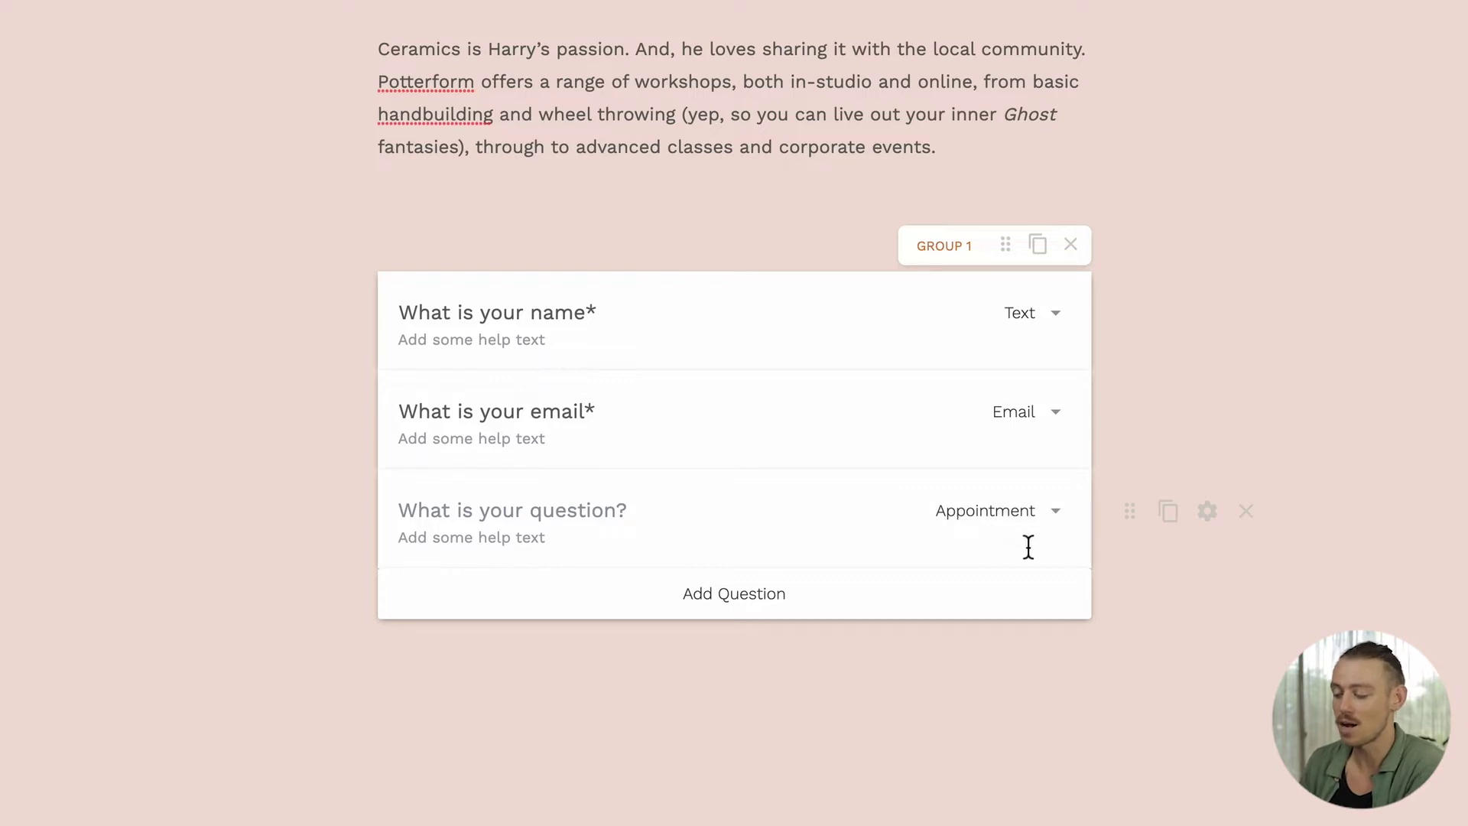
left_click(1211, 520)
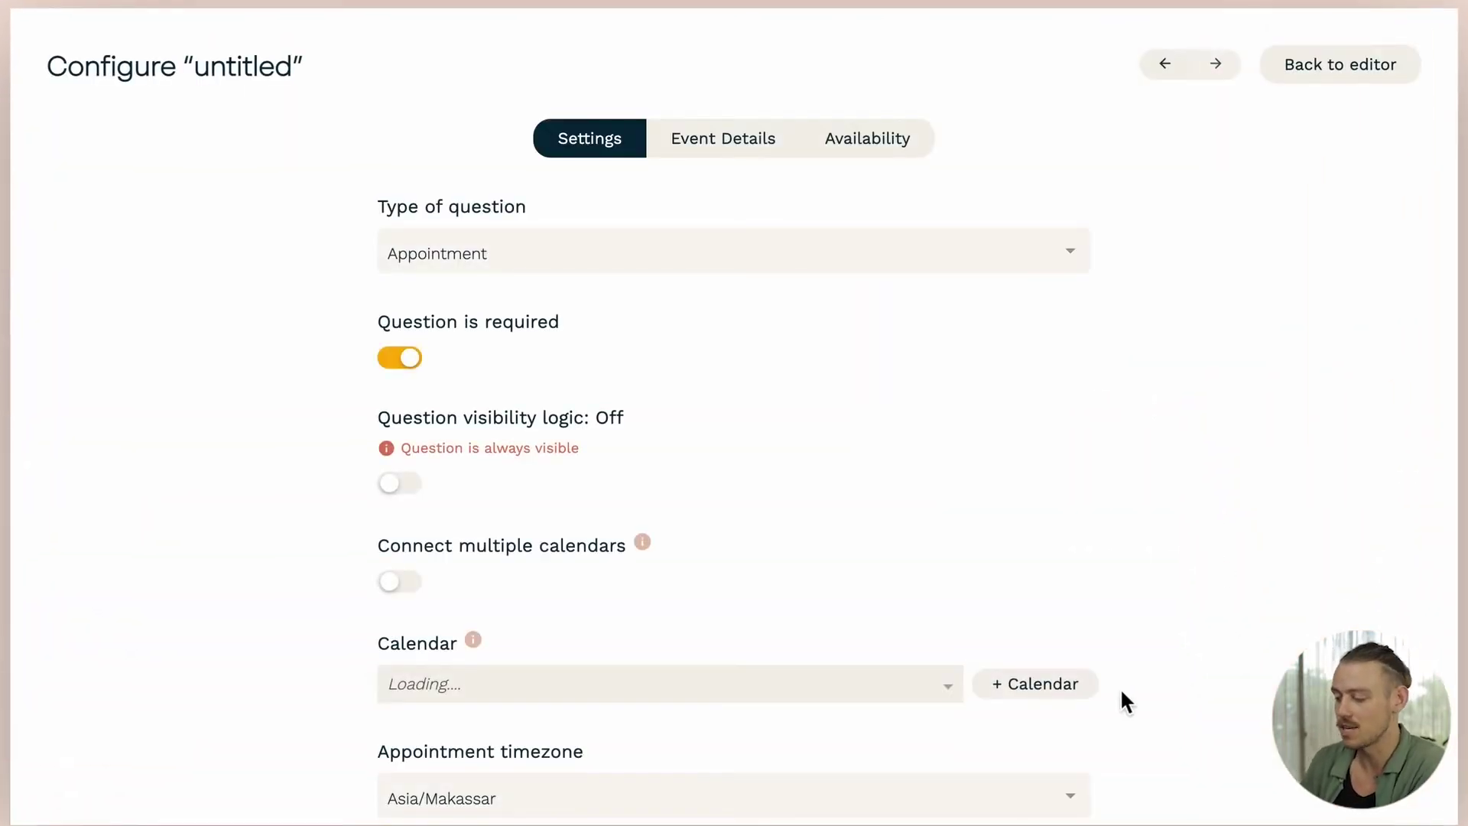
- Connect Google Calendar 'My Calendar - UTC' as the single calendar, with multiple calendars left off
left_click(1093, 688)
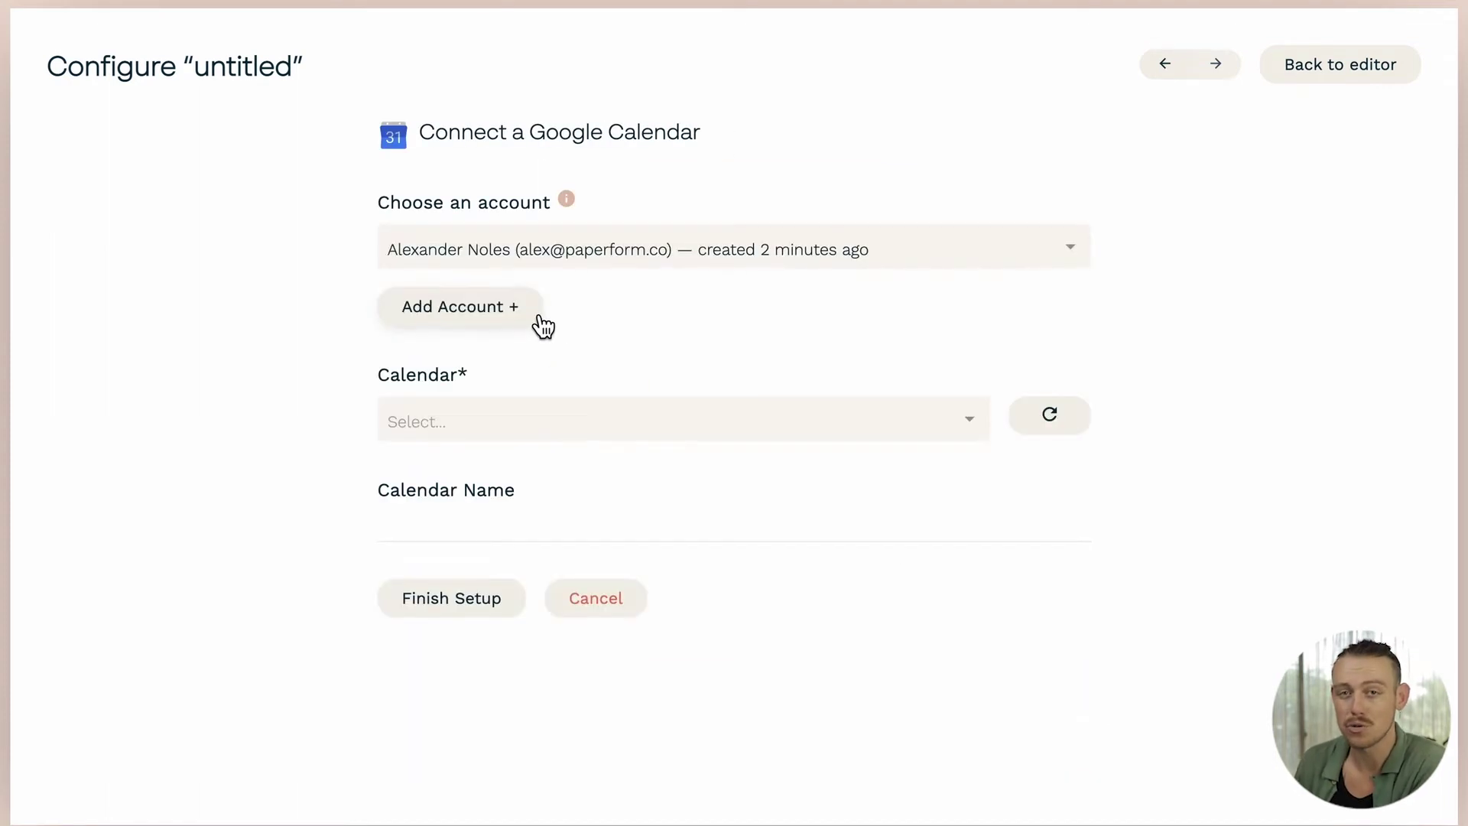
left_click(829, 420)
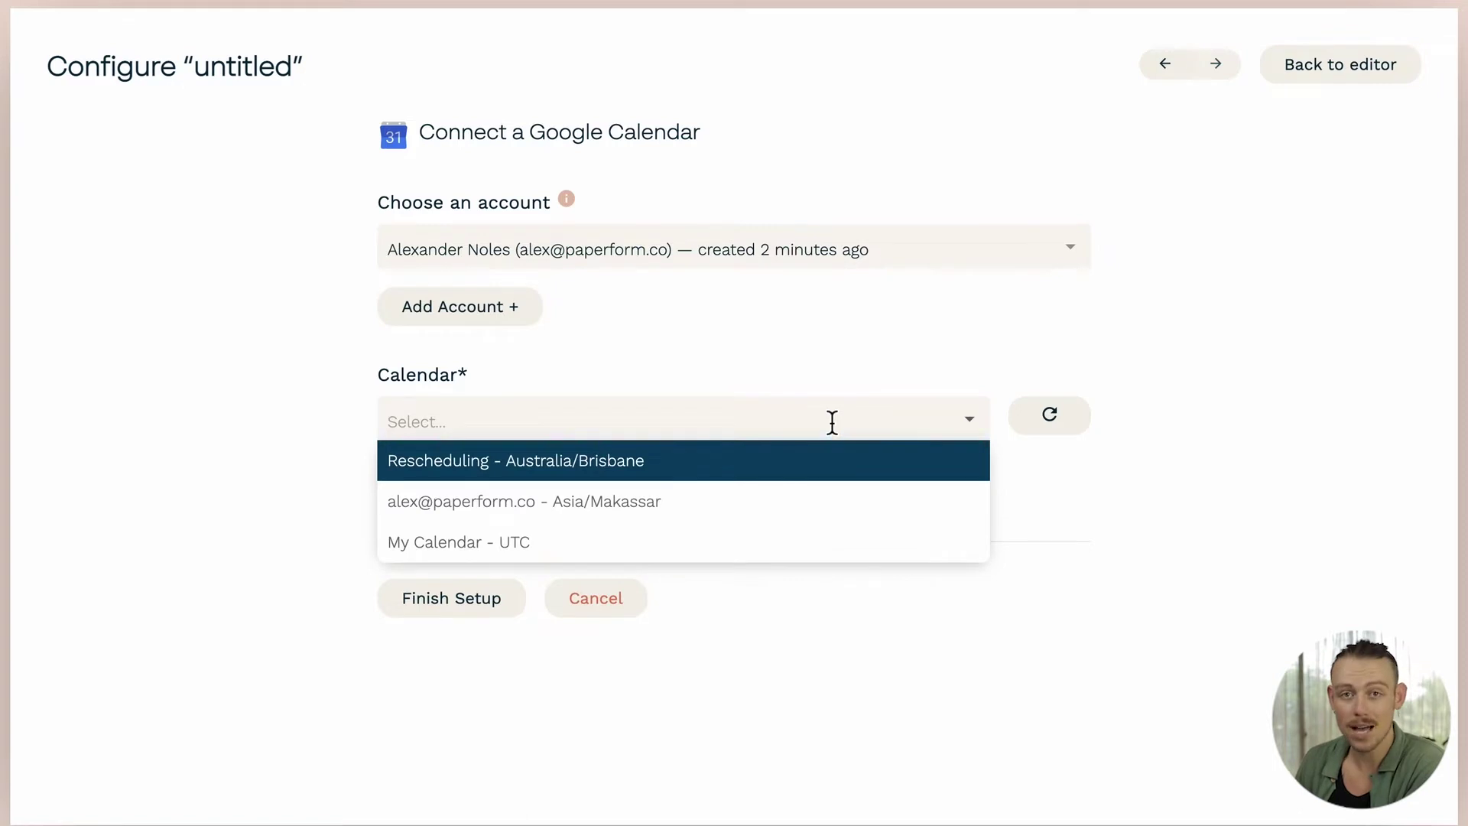
left_click(749, 543)
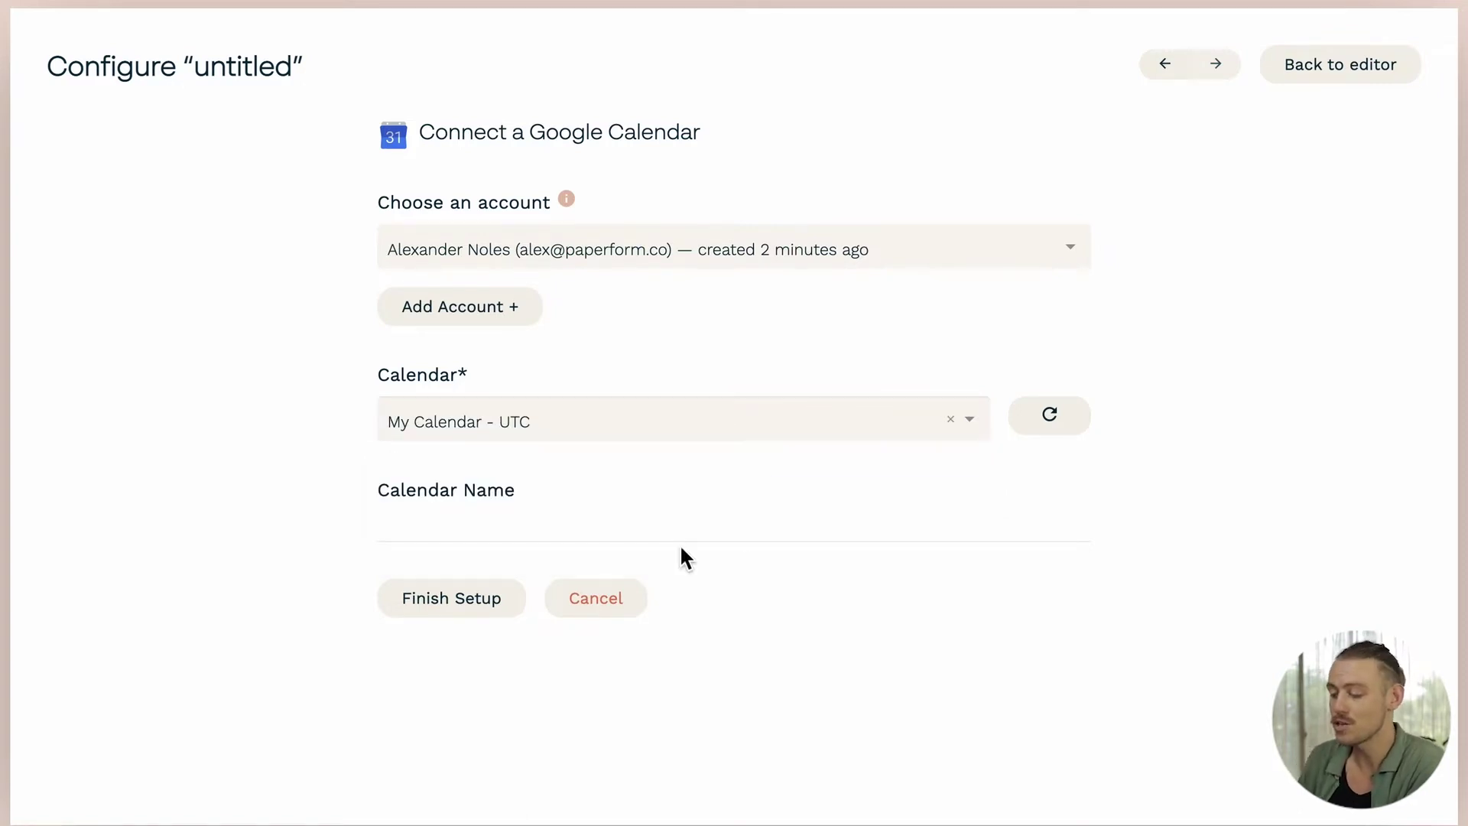
left_click(528, 604)
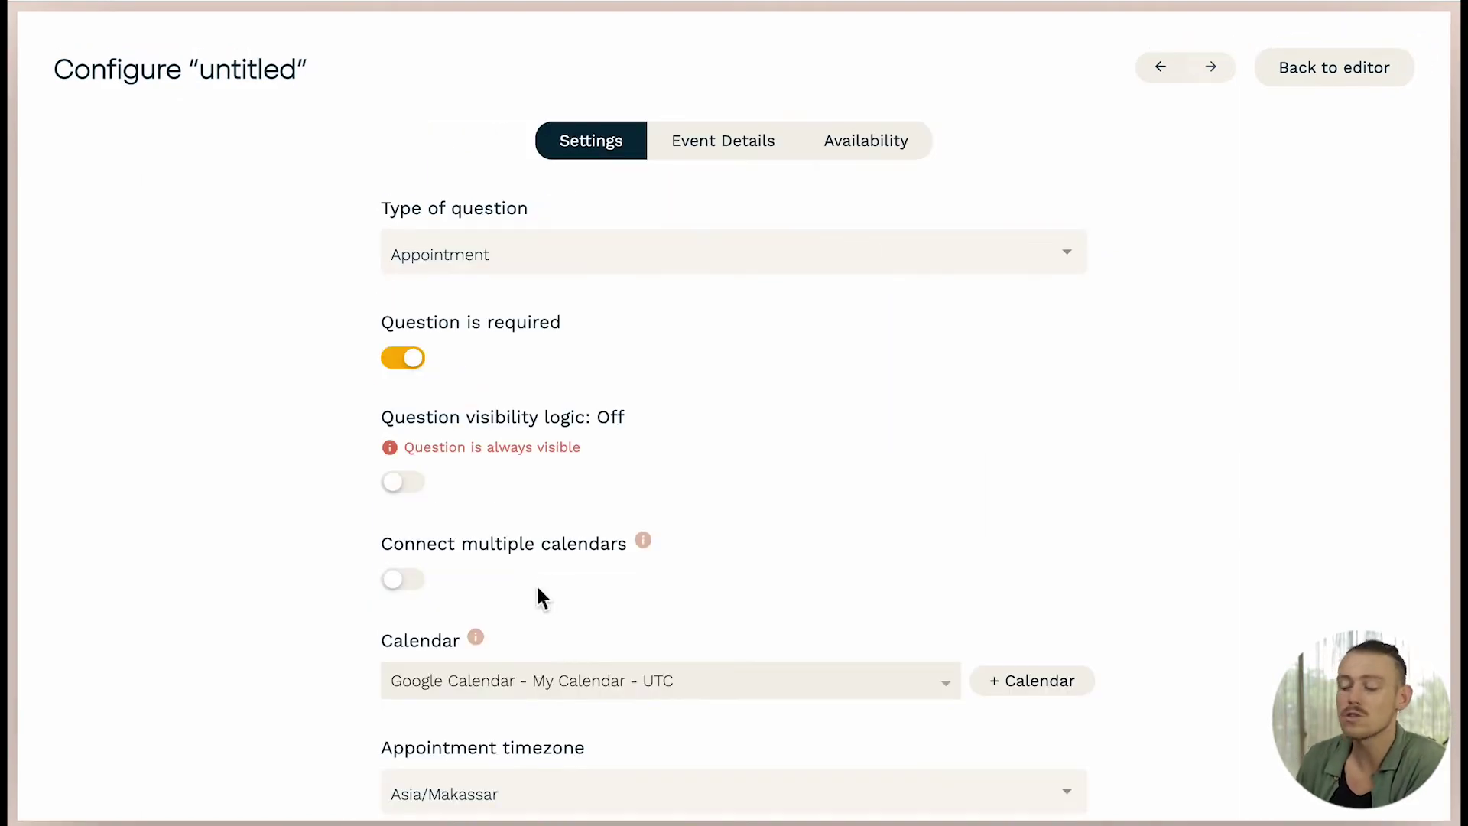
left_click(414, 581)
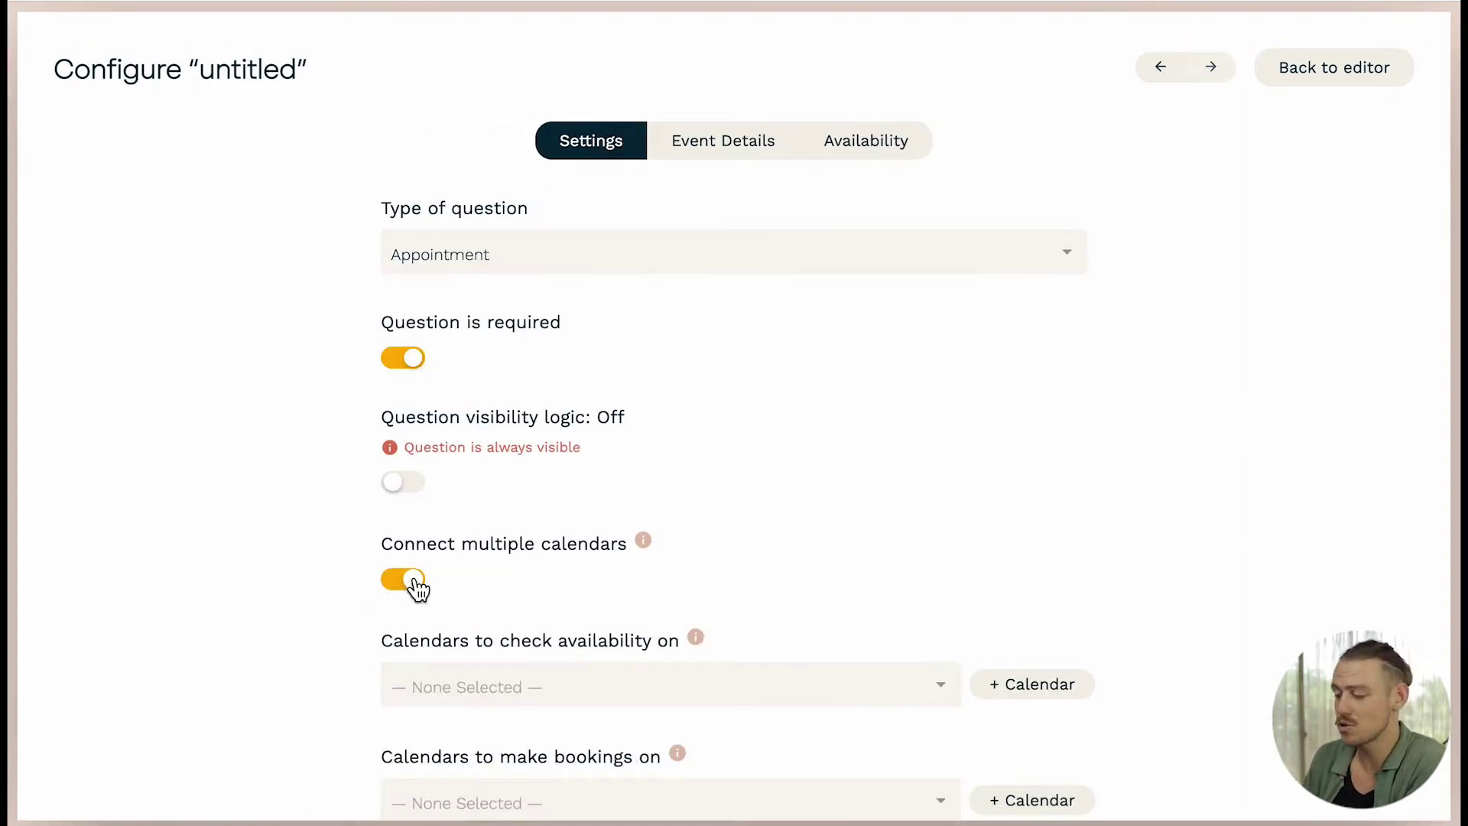
left_click(416, 583)
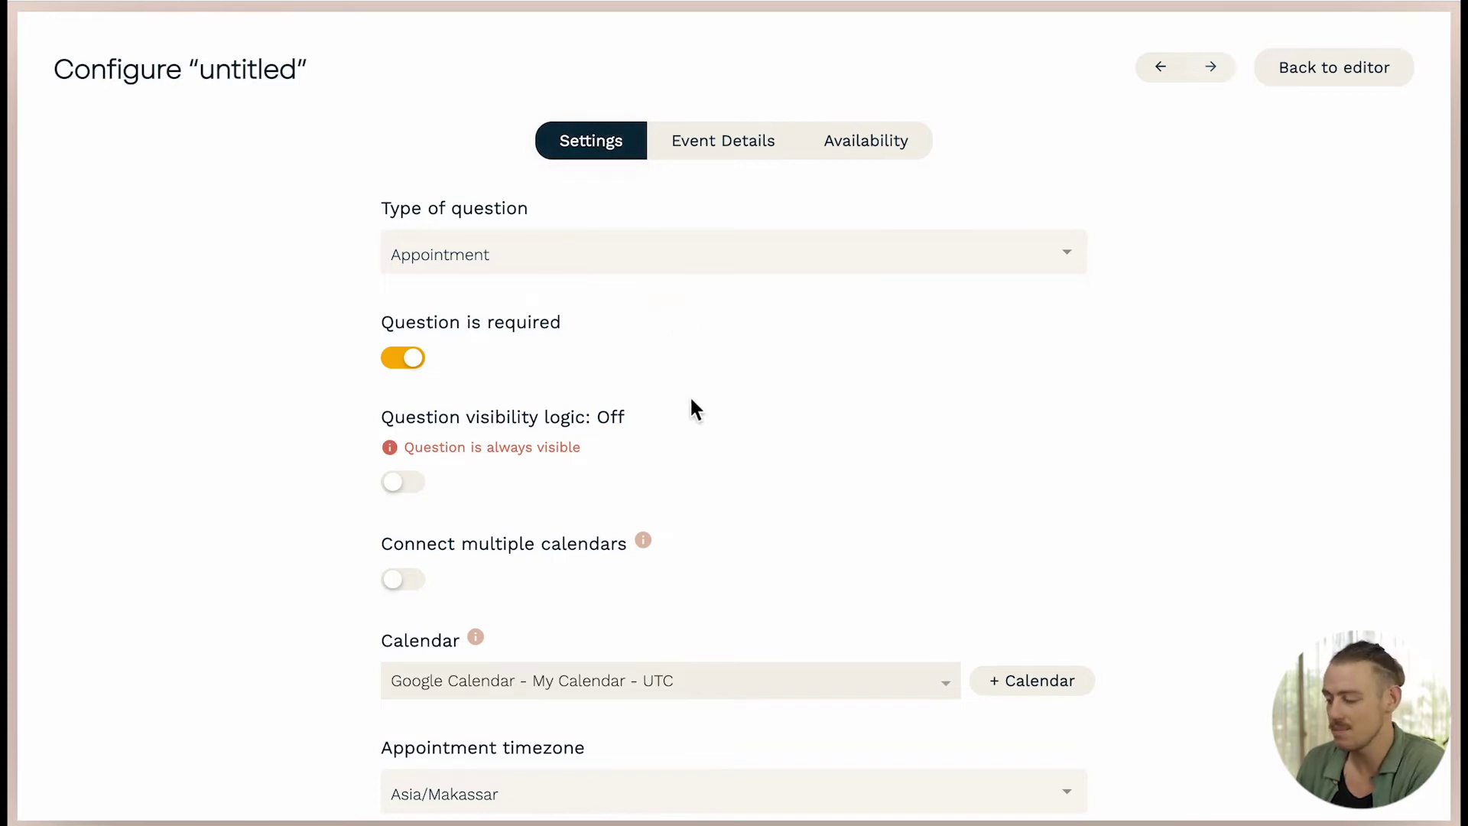
scroll(550, 582, "down", 3)
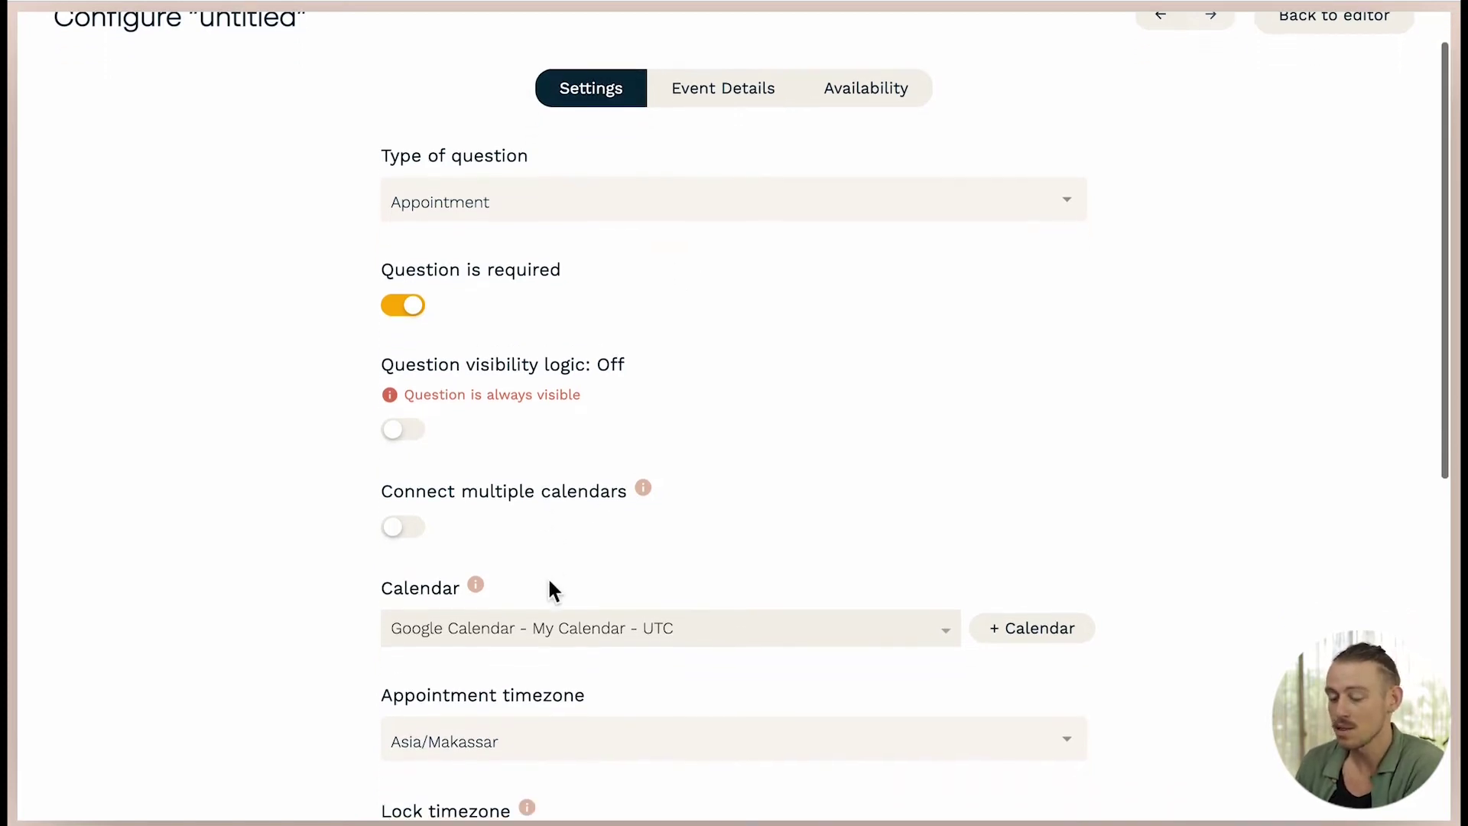
left_click(575, 547)
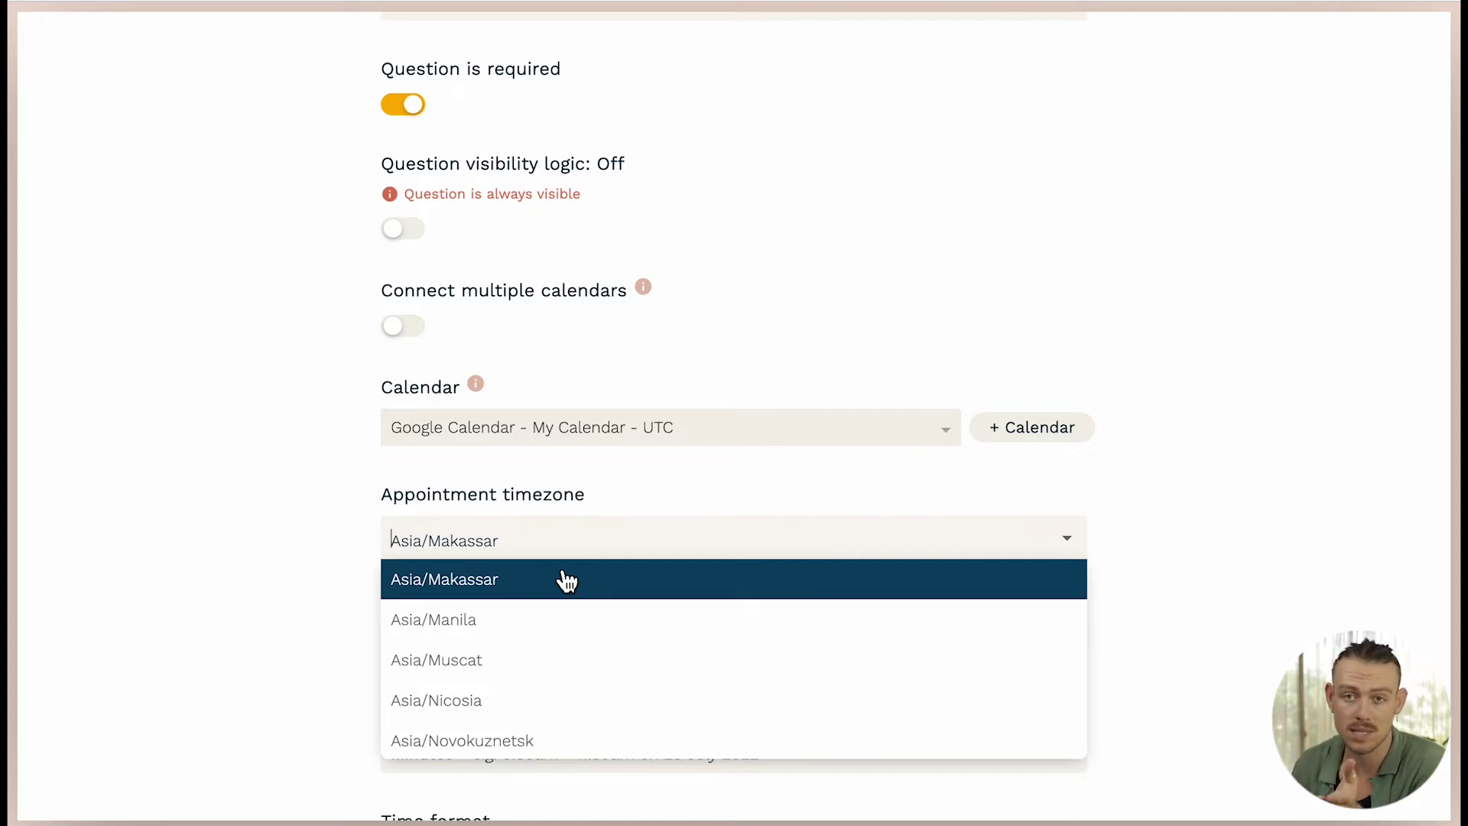
left_click(367, 533)
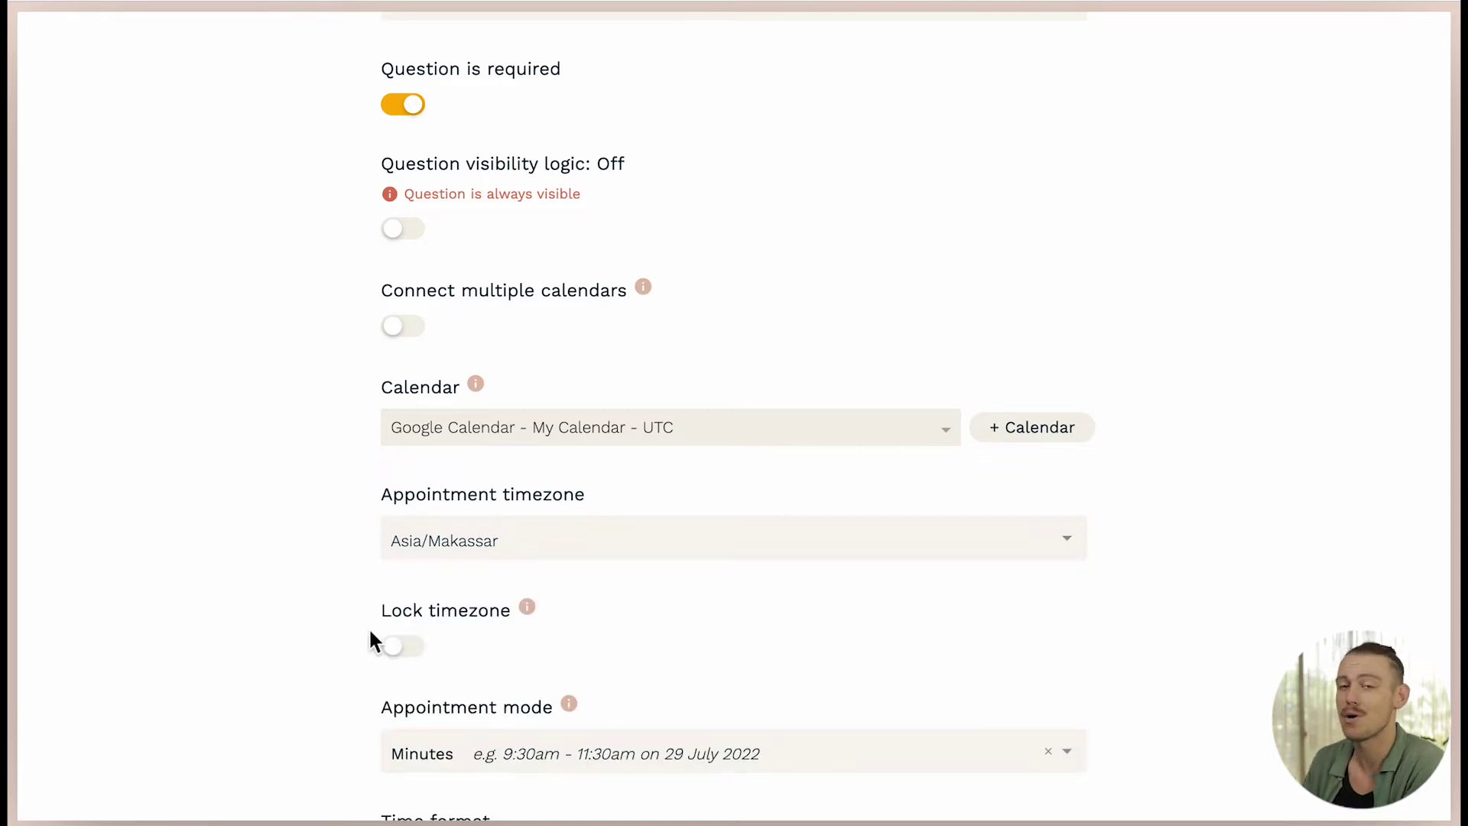
scroll(370, 632, "down", 3)
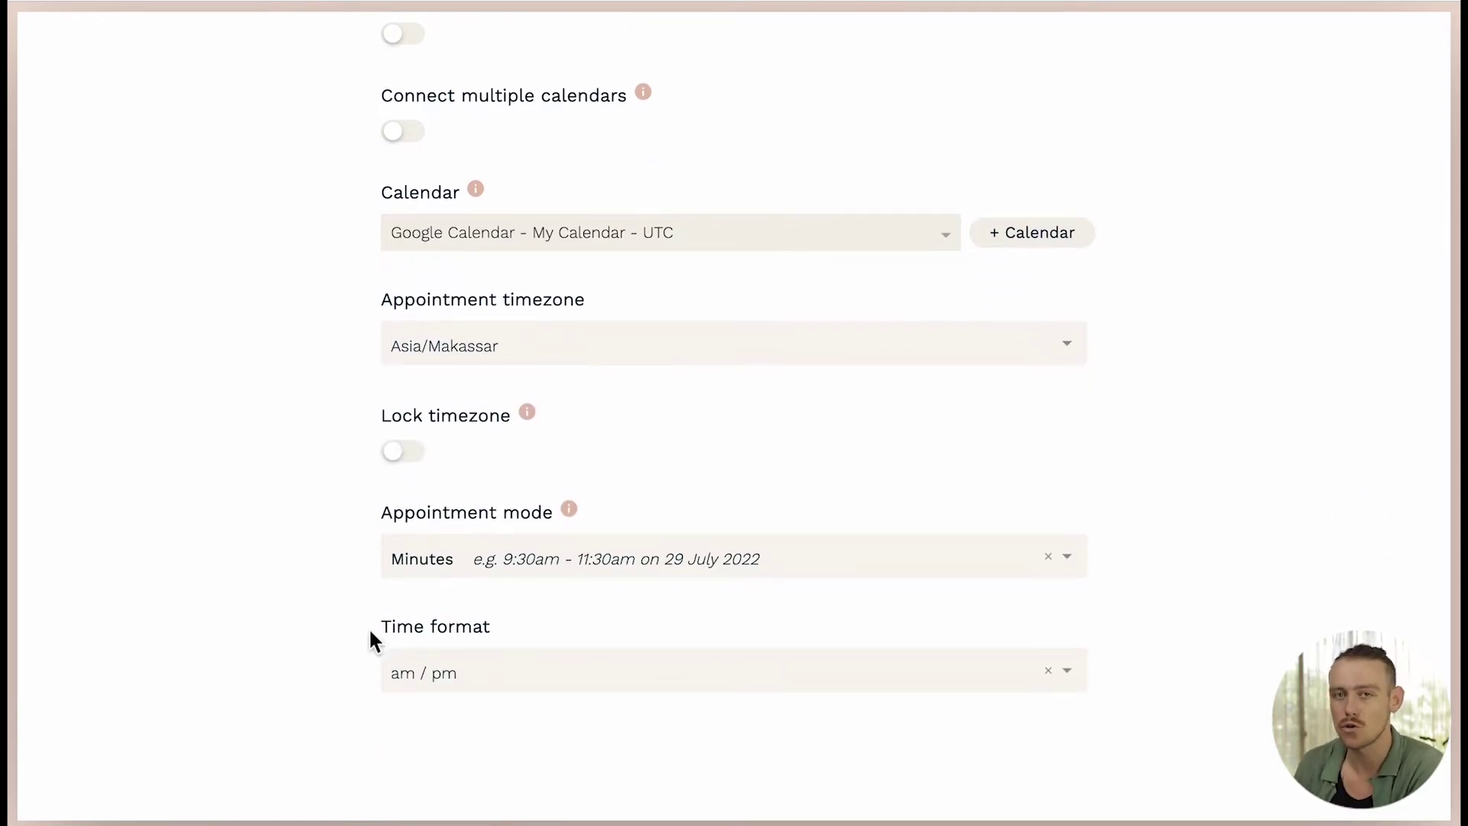
left_click(483, 561)
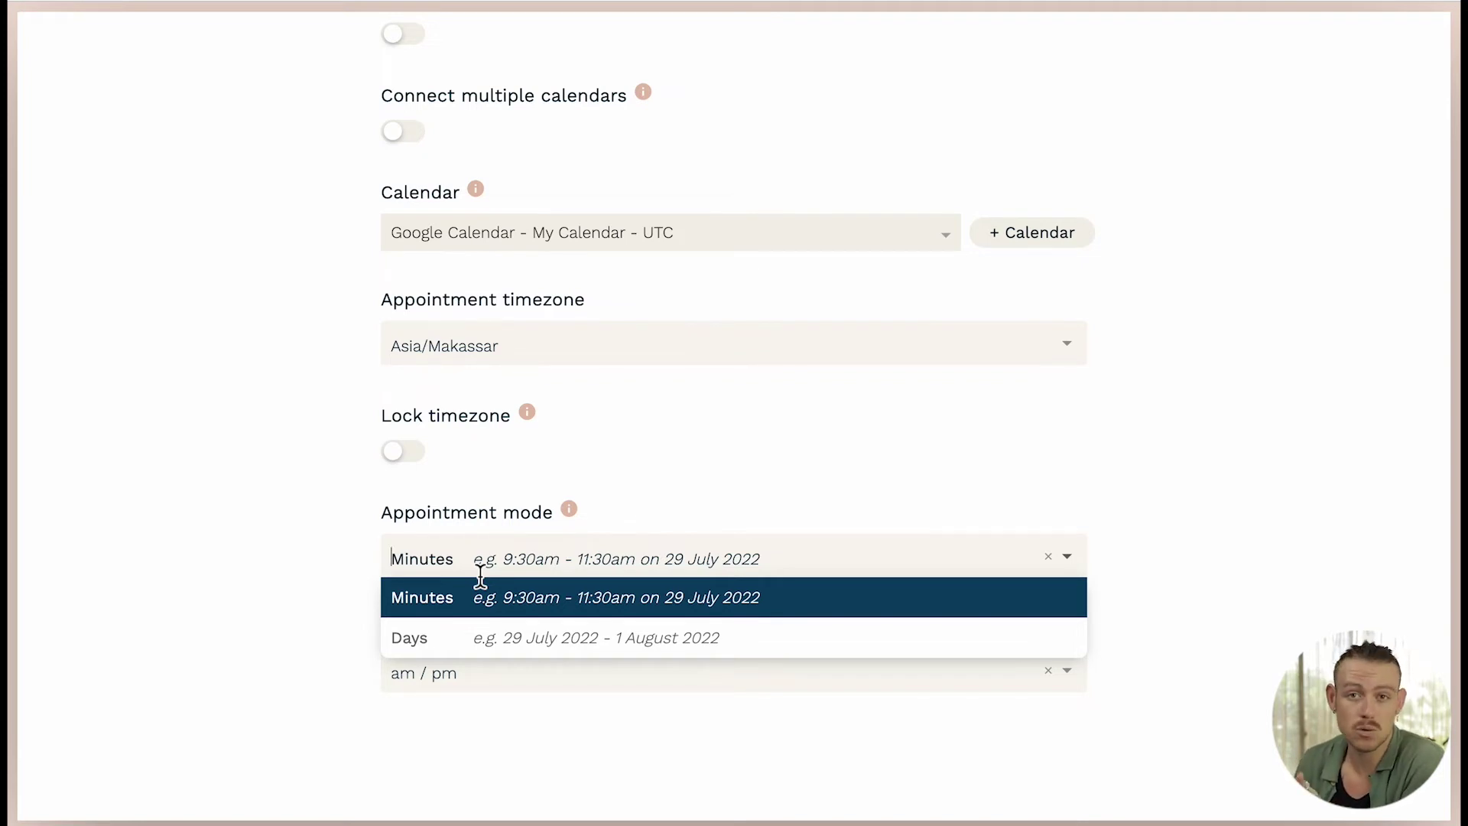
left_click(470, 642)
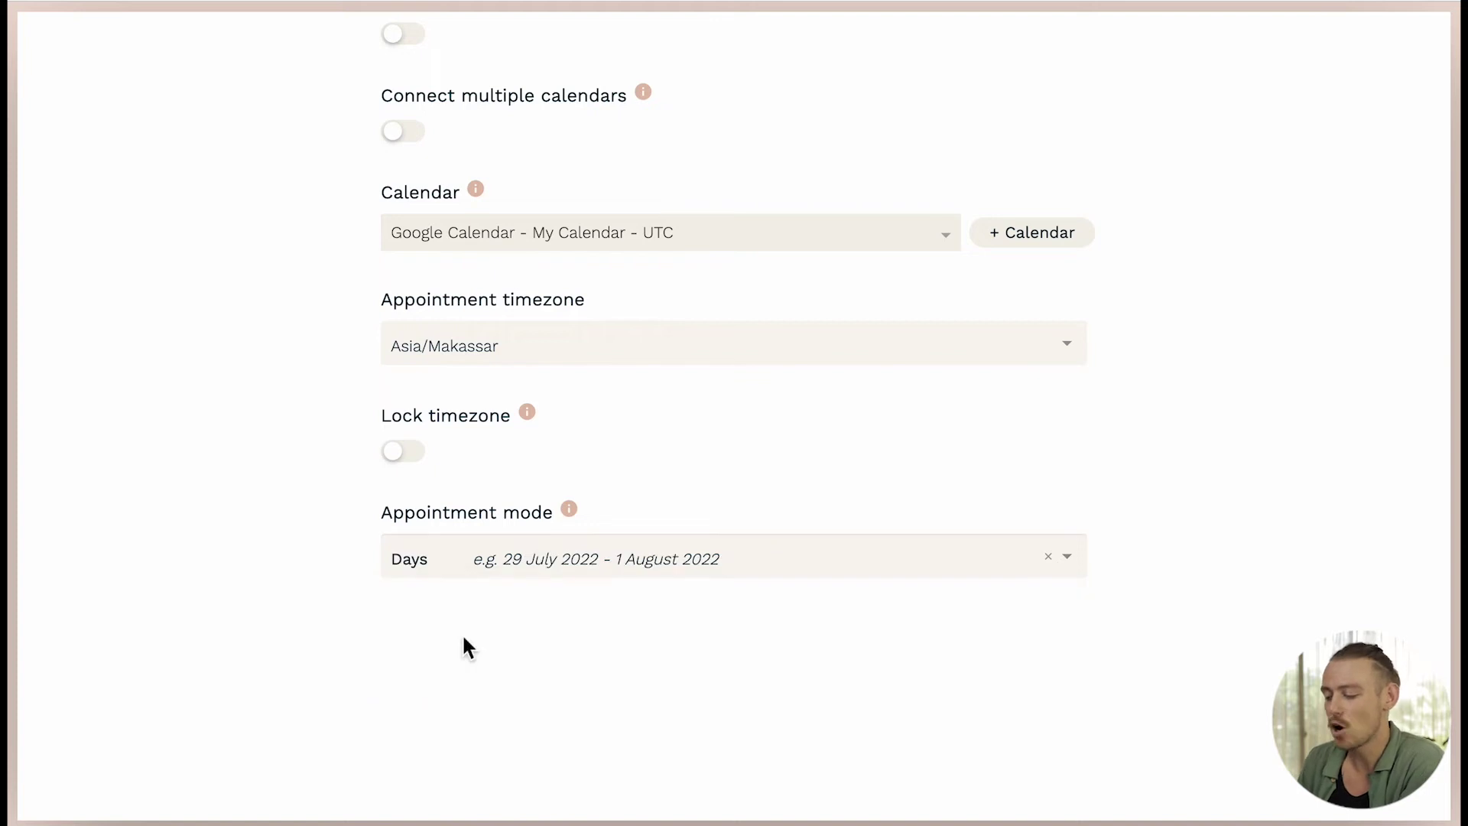
left_click(487, 566)
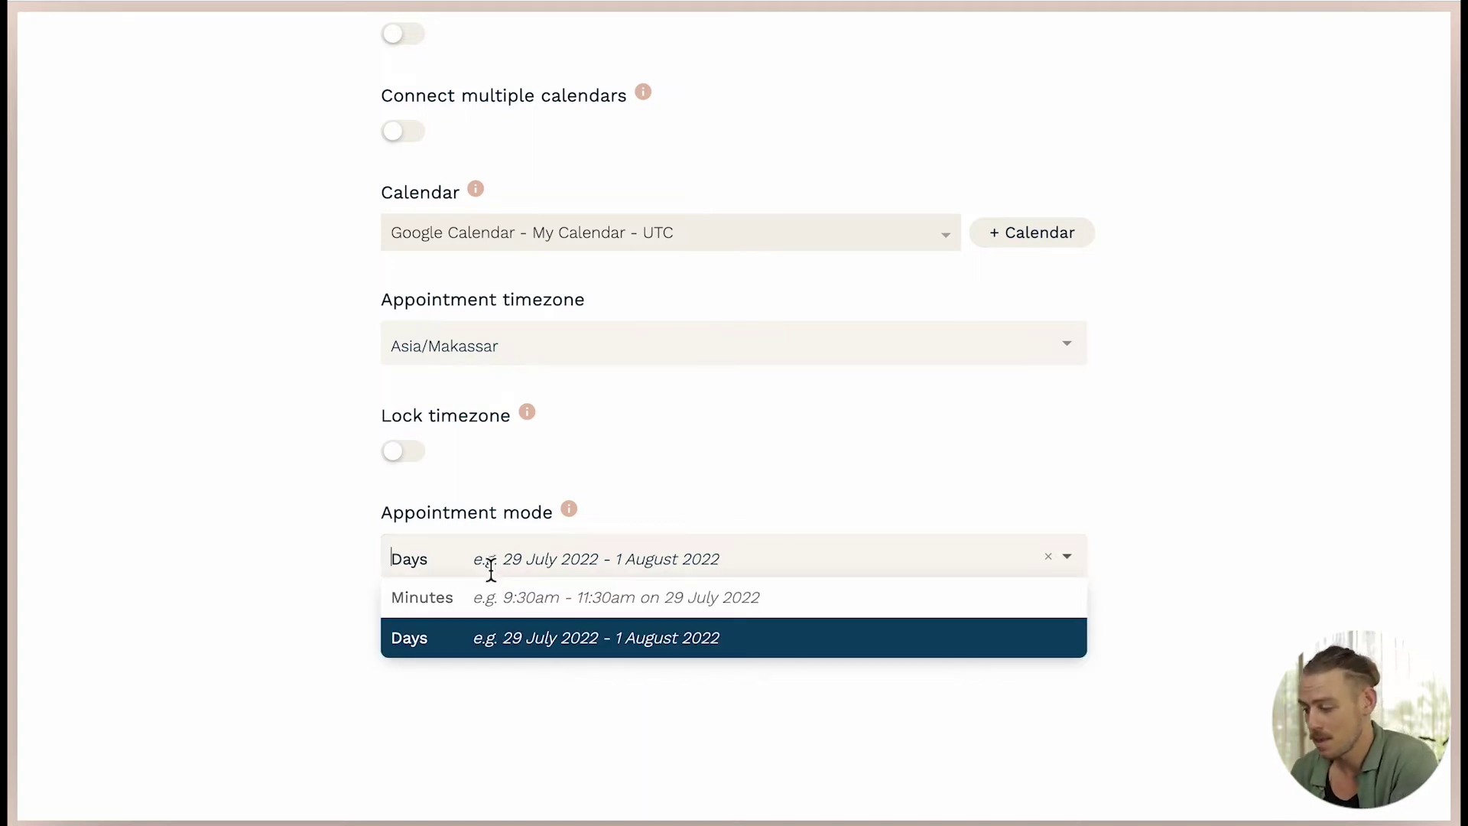
left_click(488, 592)
scroll(488, 599, "up", 6)
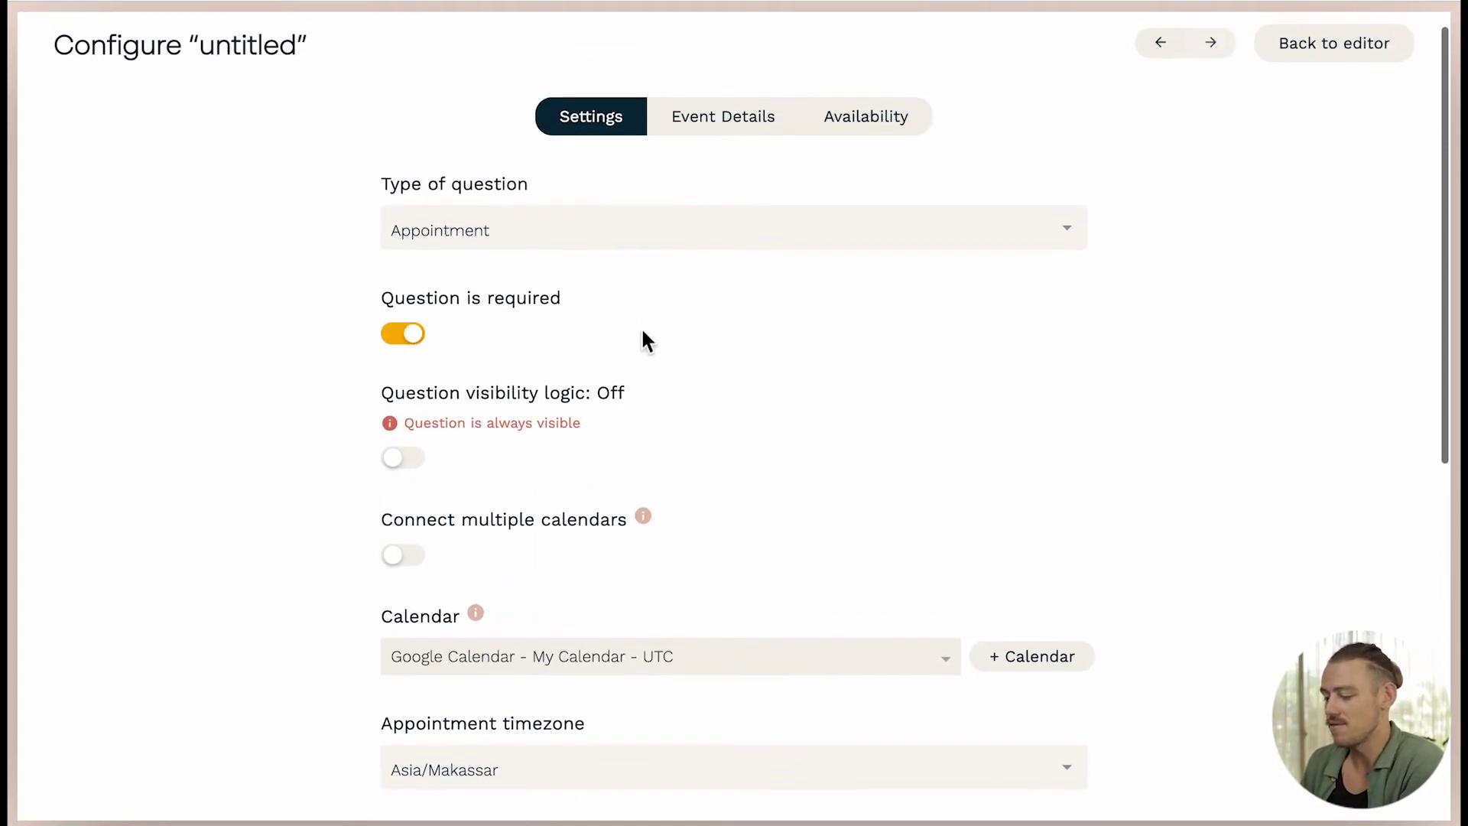
left_click(695, 132)
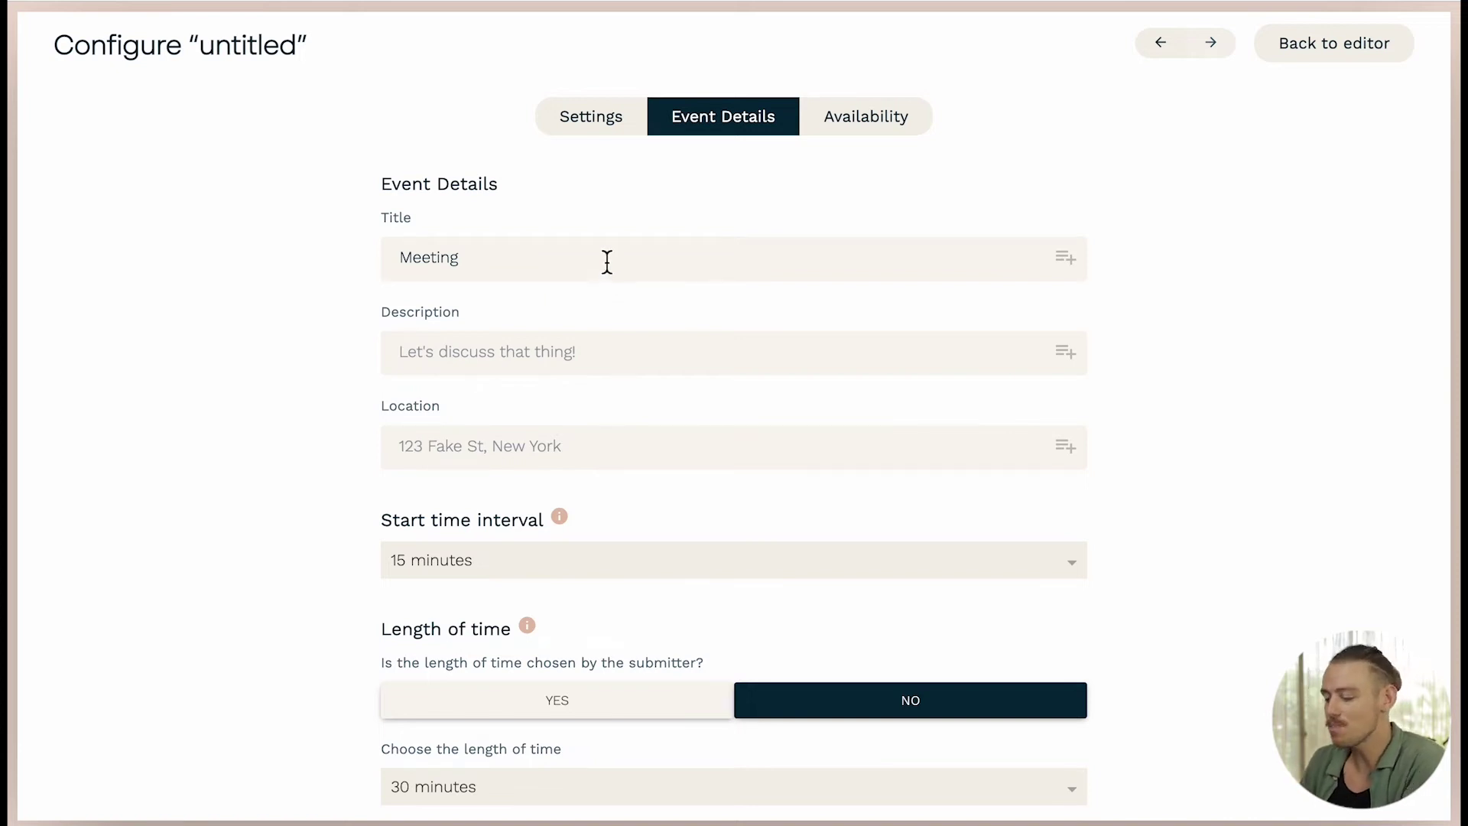
- Complete the event title as 'Meeting with' followed by the Your Name answer
type("w")
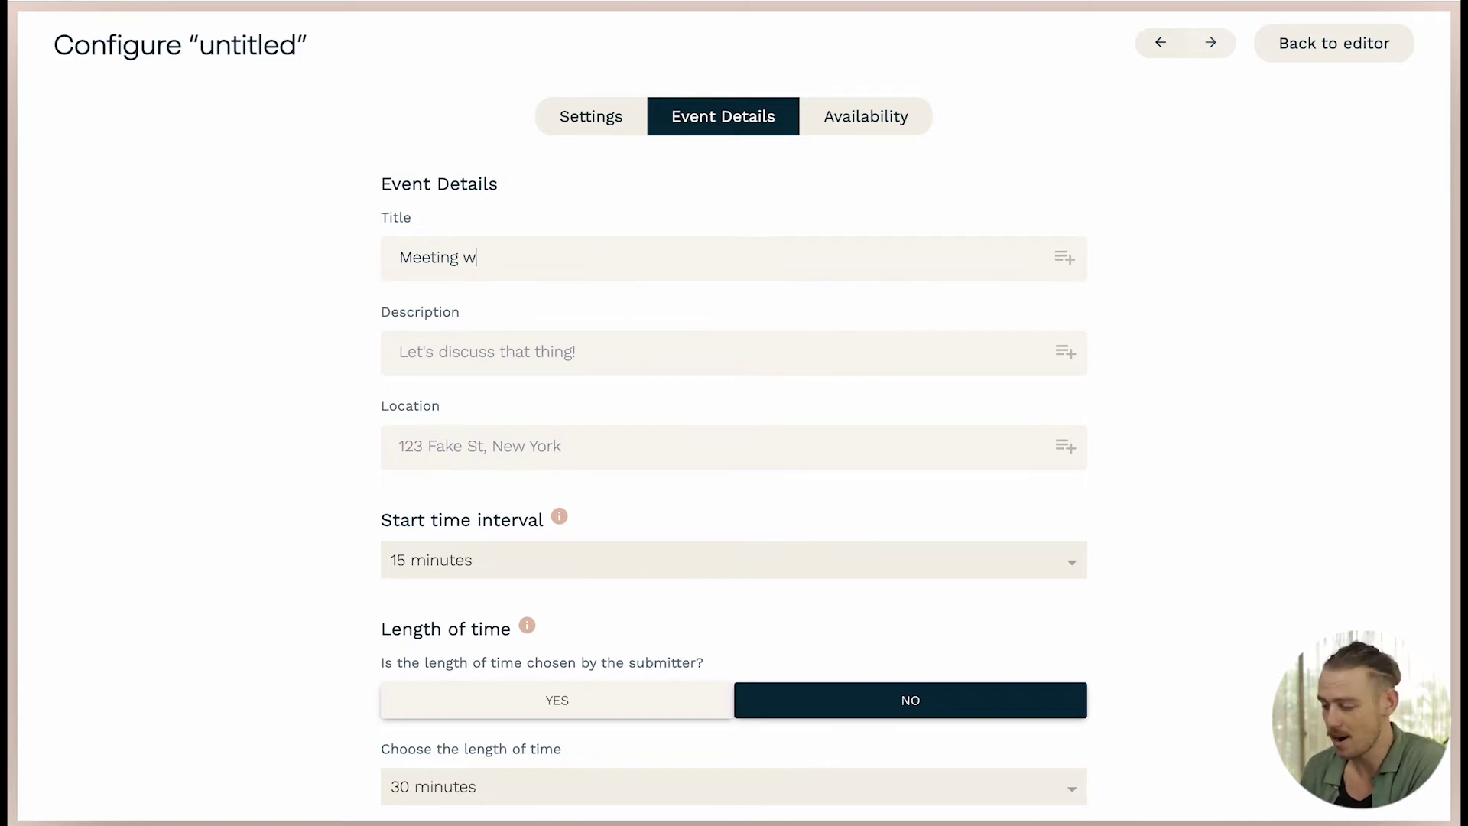
type("ith")
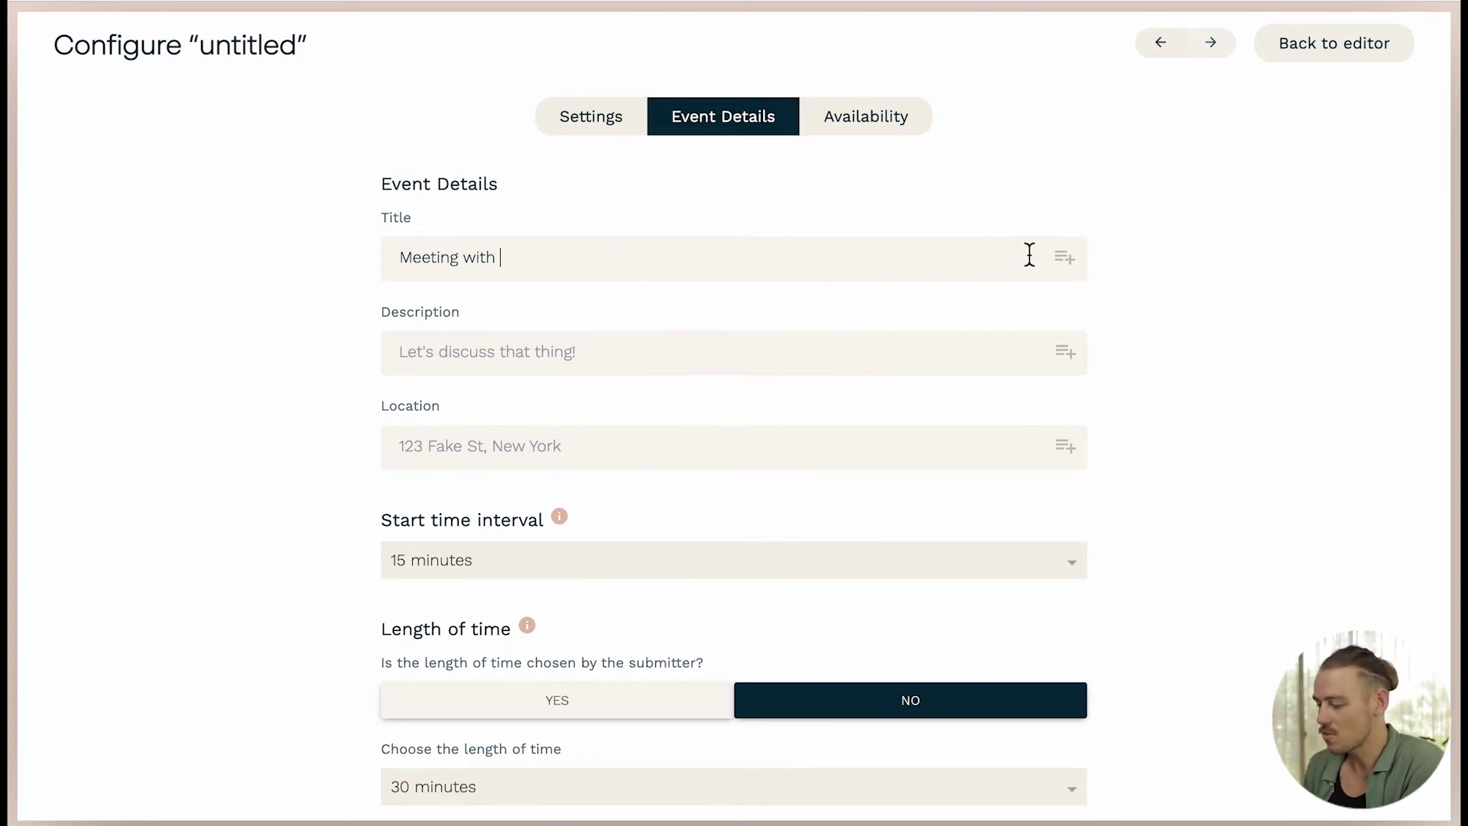
left_click(1063, 260)
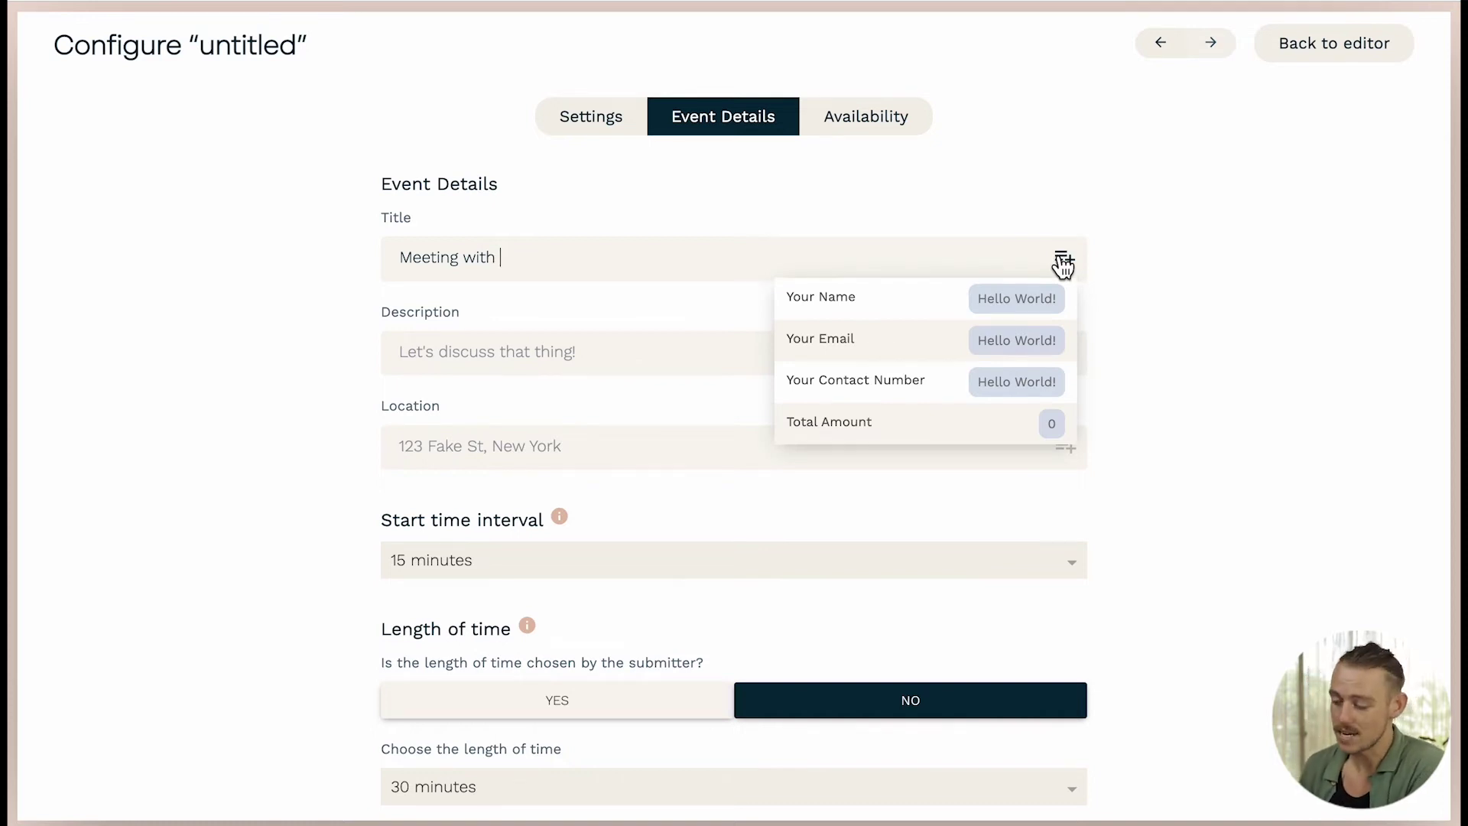
left_click(952, 308)
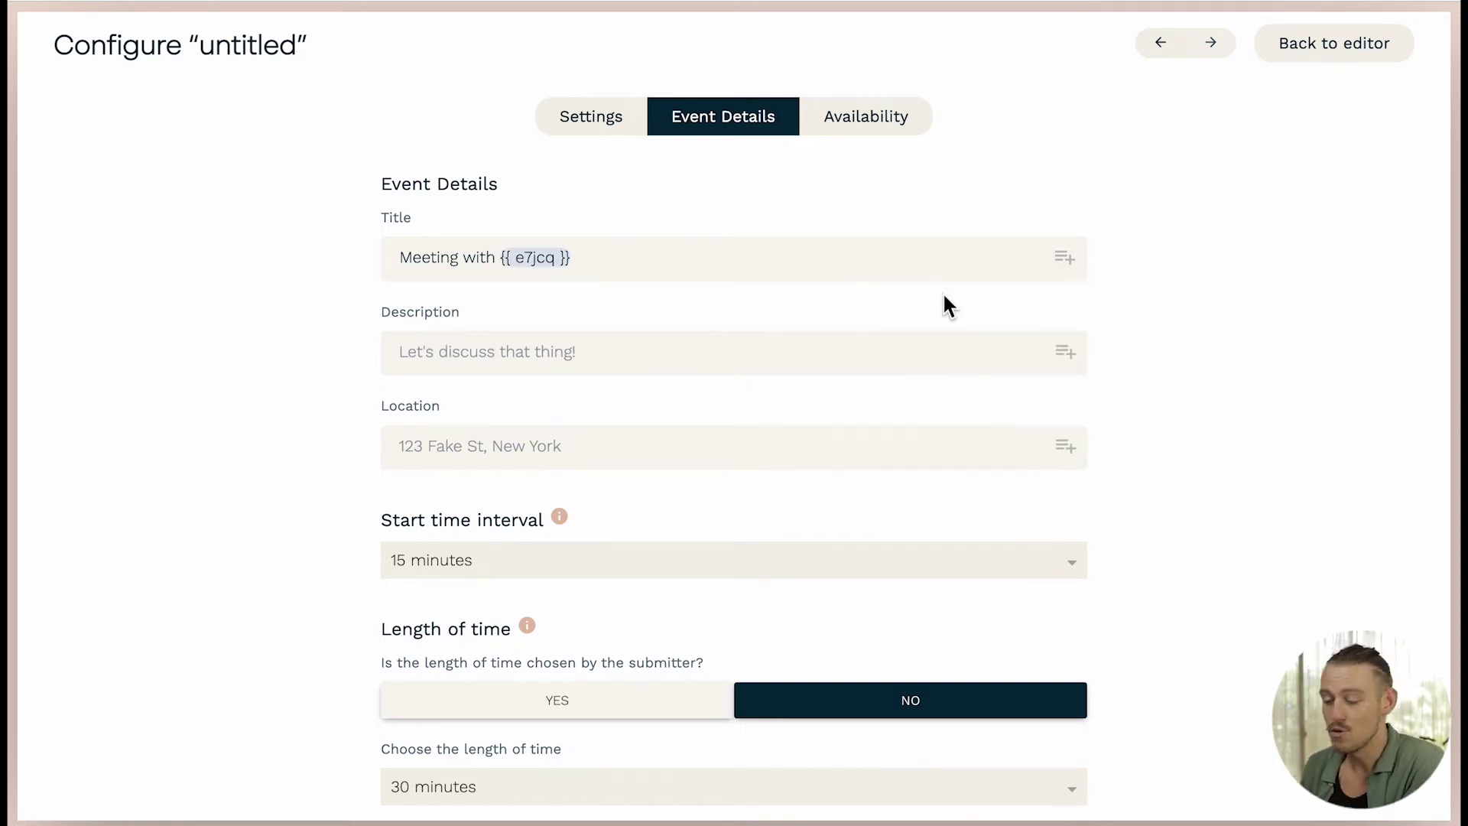
- Keep the appointment start time interval at 15 minutes
scroll(948, 305, "down", 3)
left_click(947, 301)
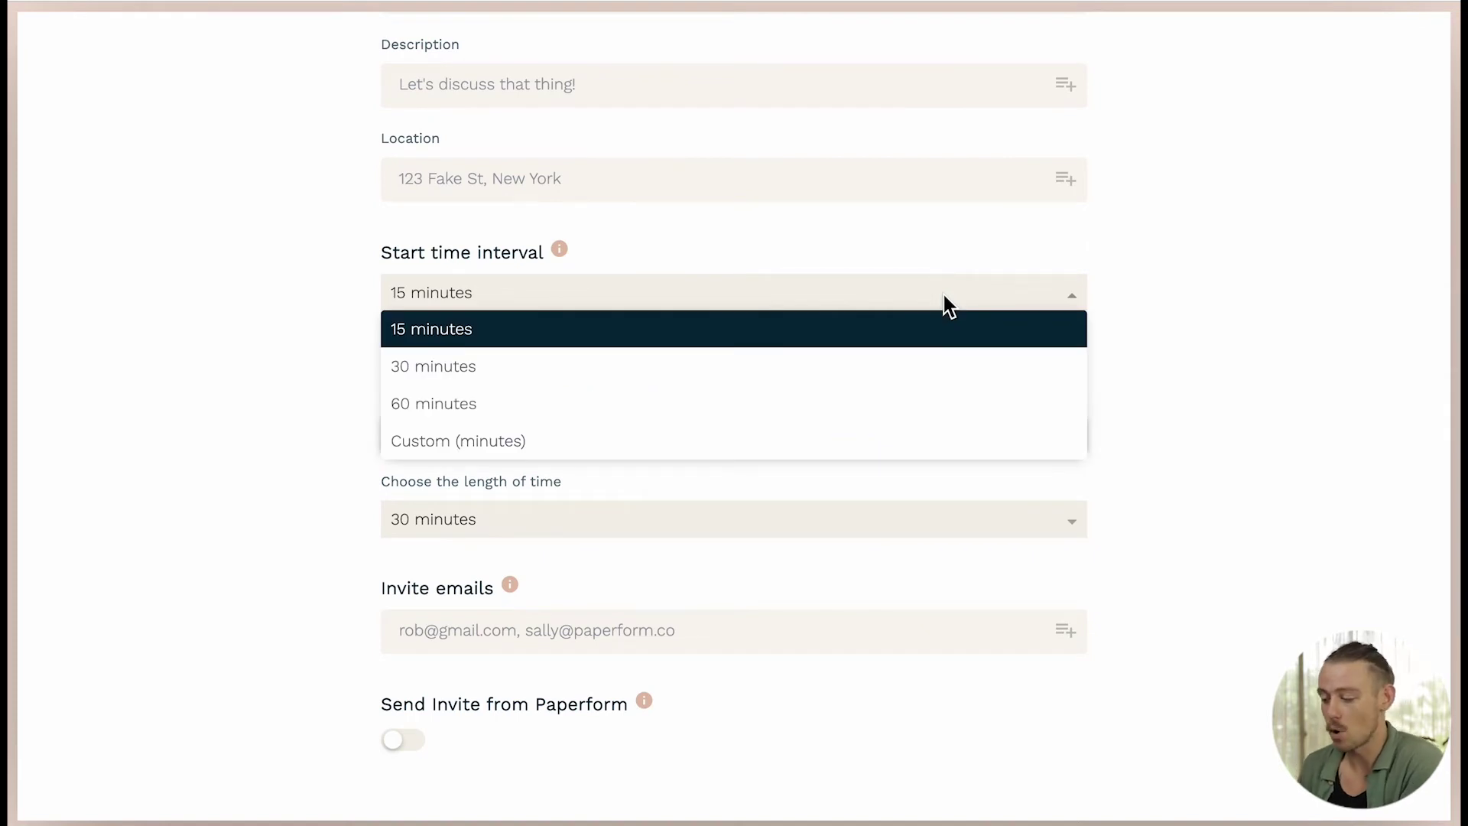
left_click(948, 304)
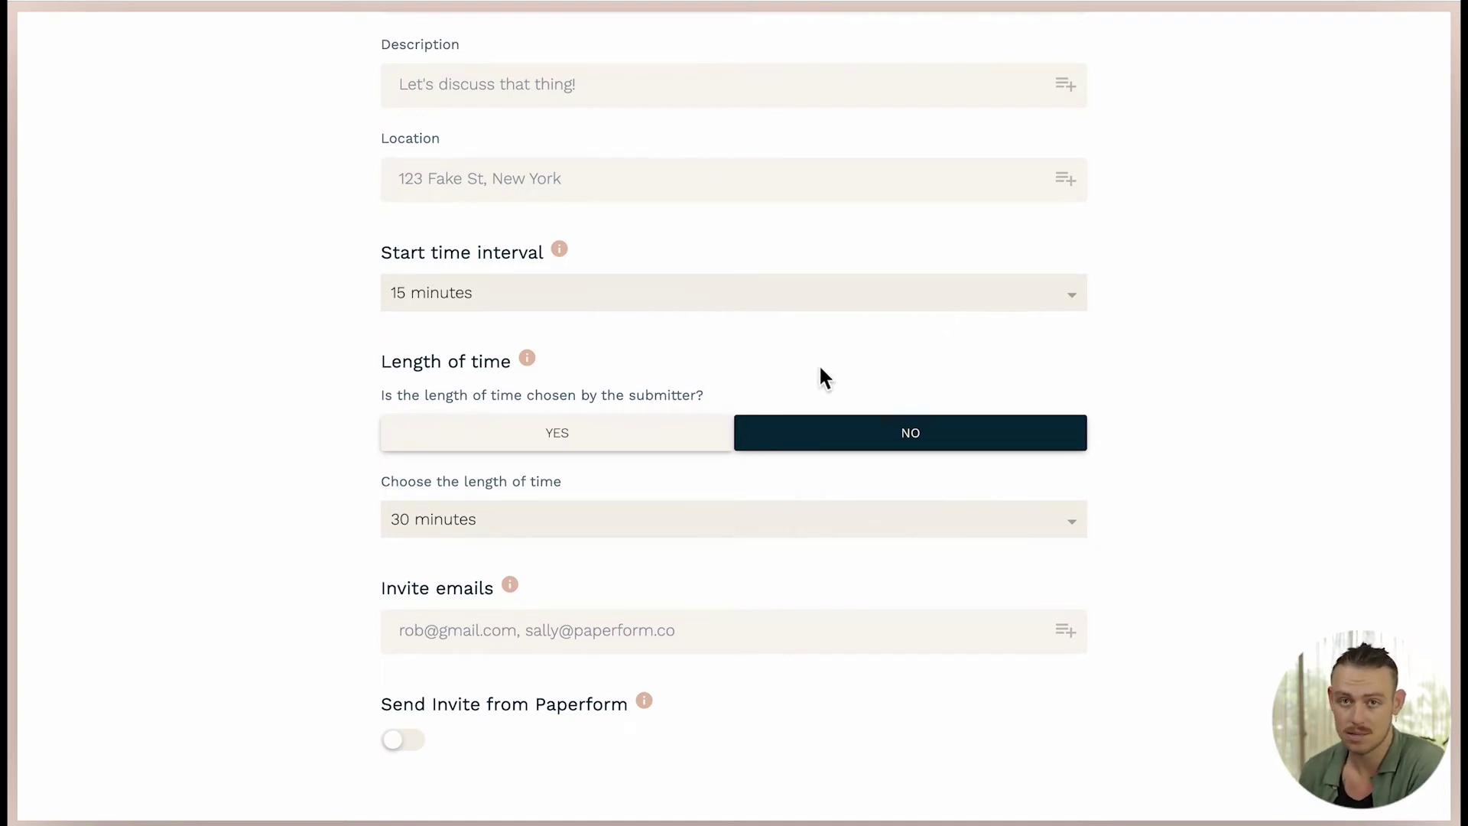
- Set the appointment length to Custom, leaving the minutes field empty
scroll(799, 371, "down", 3)
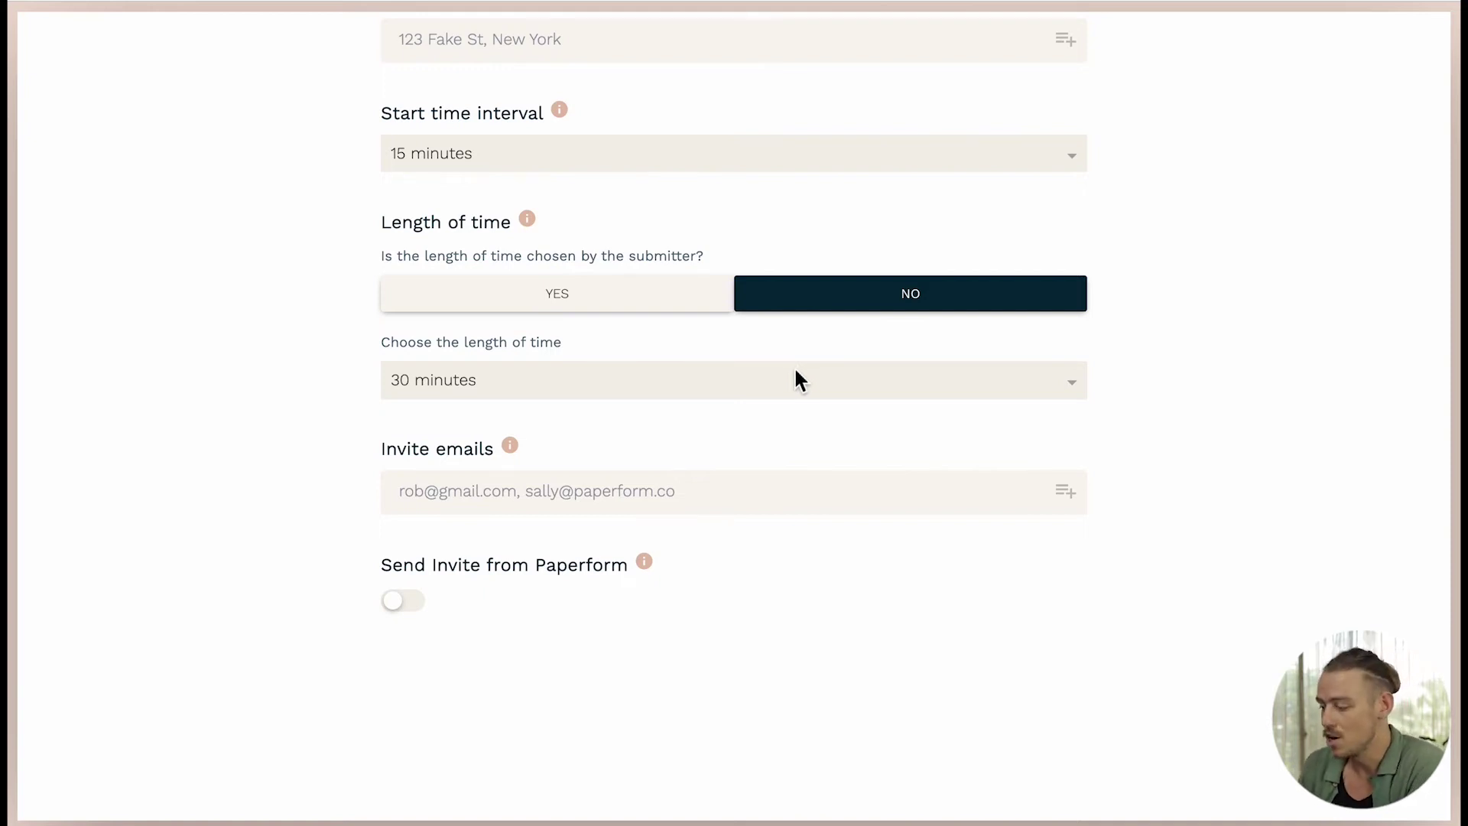
left_click(793, 381)
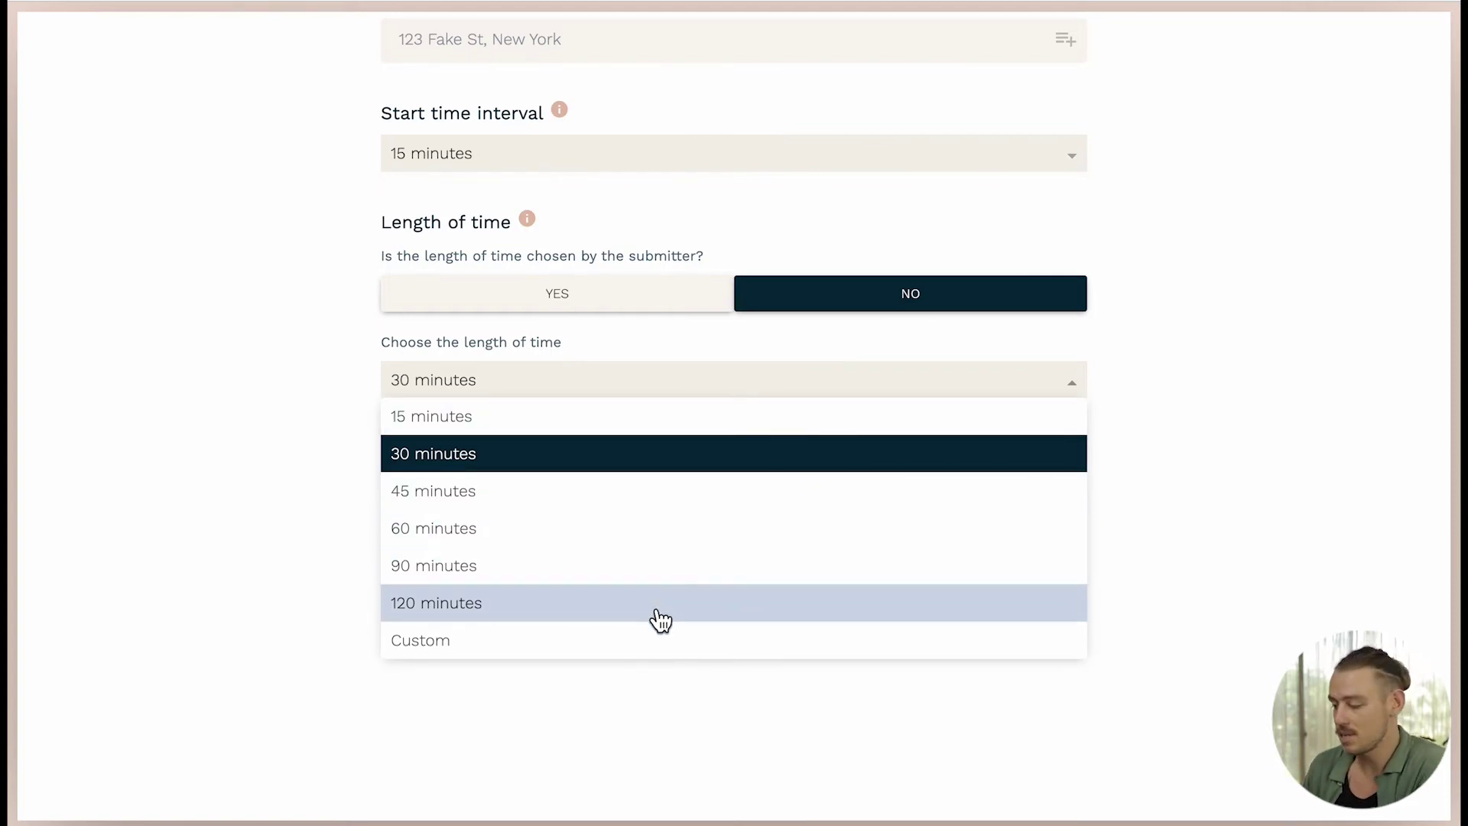
left_click(633, 640)
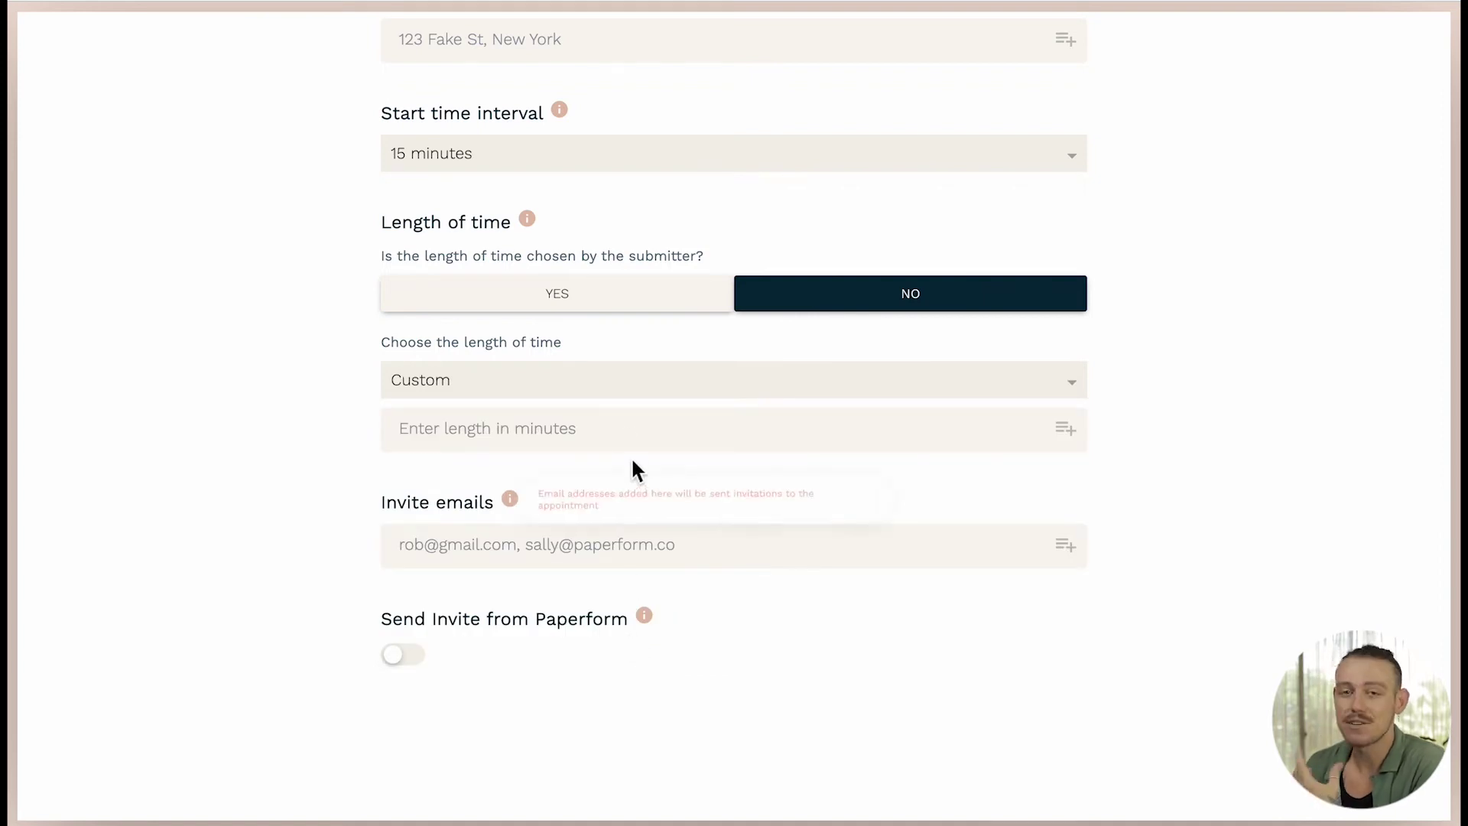
left_click(628, 430)
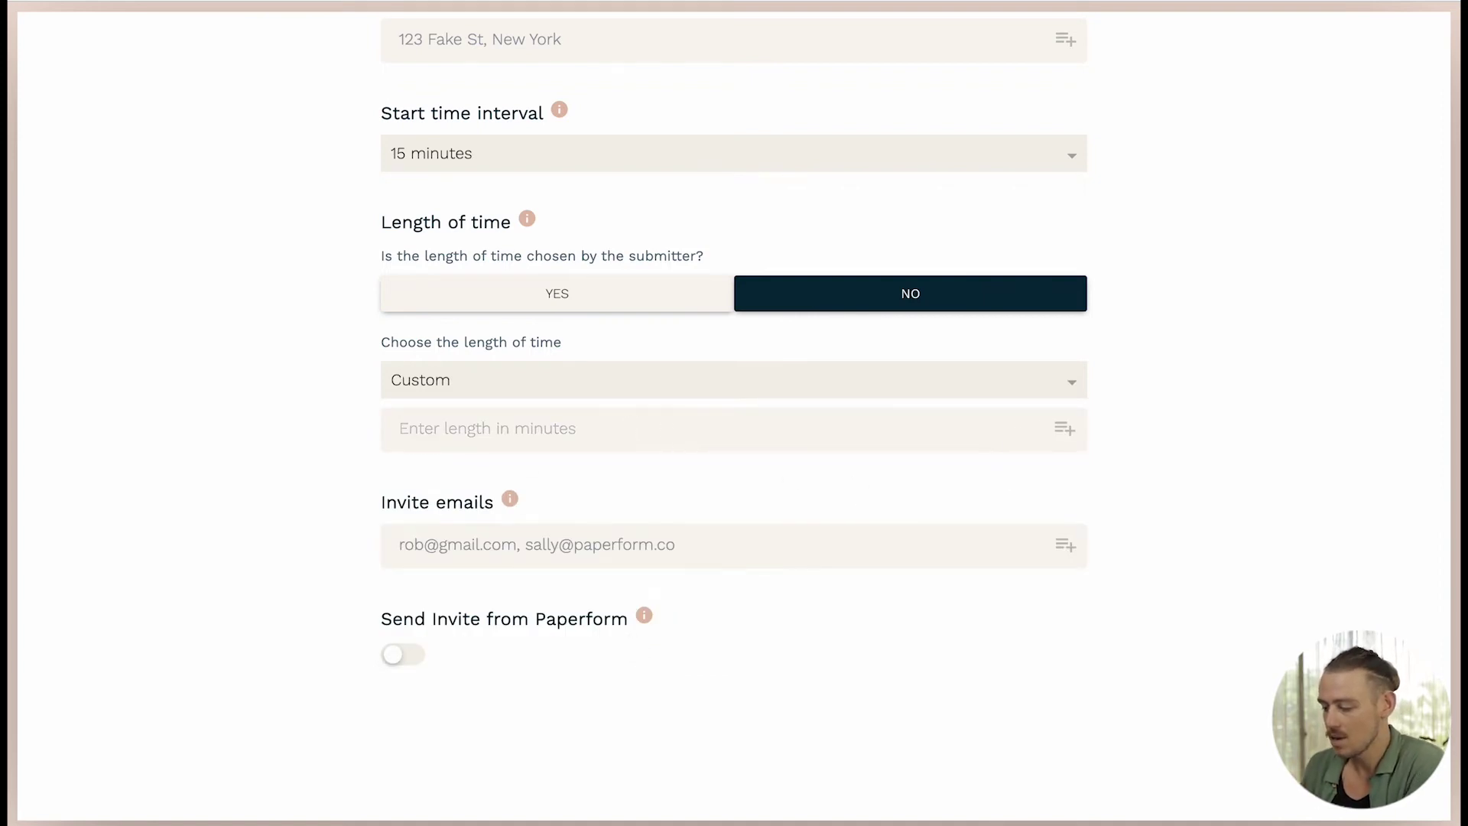
left_click(1064, 430)
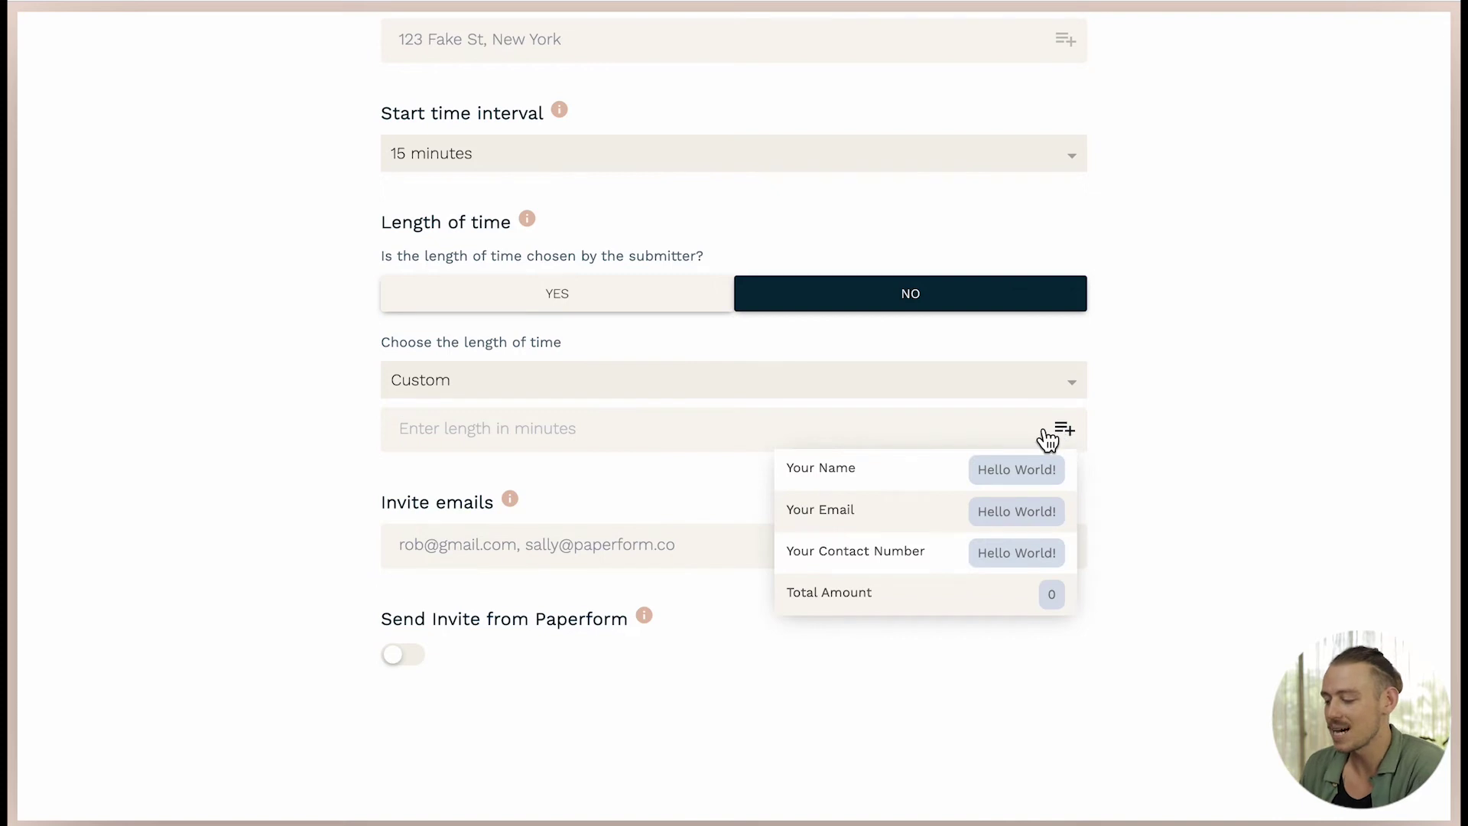
left_click(870, 352)
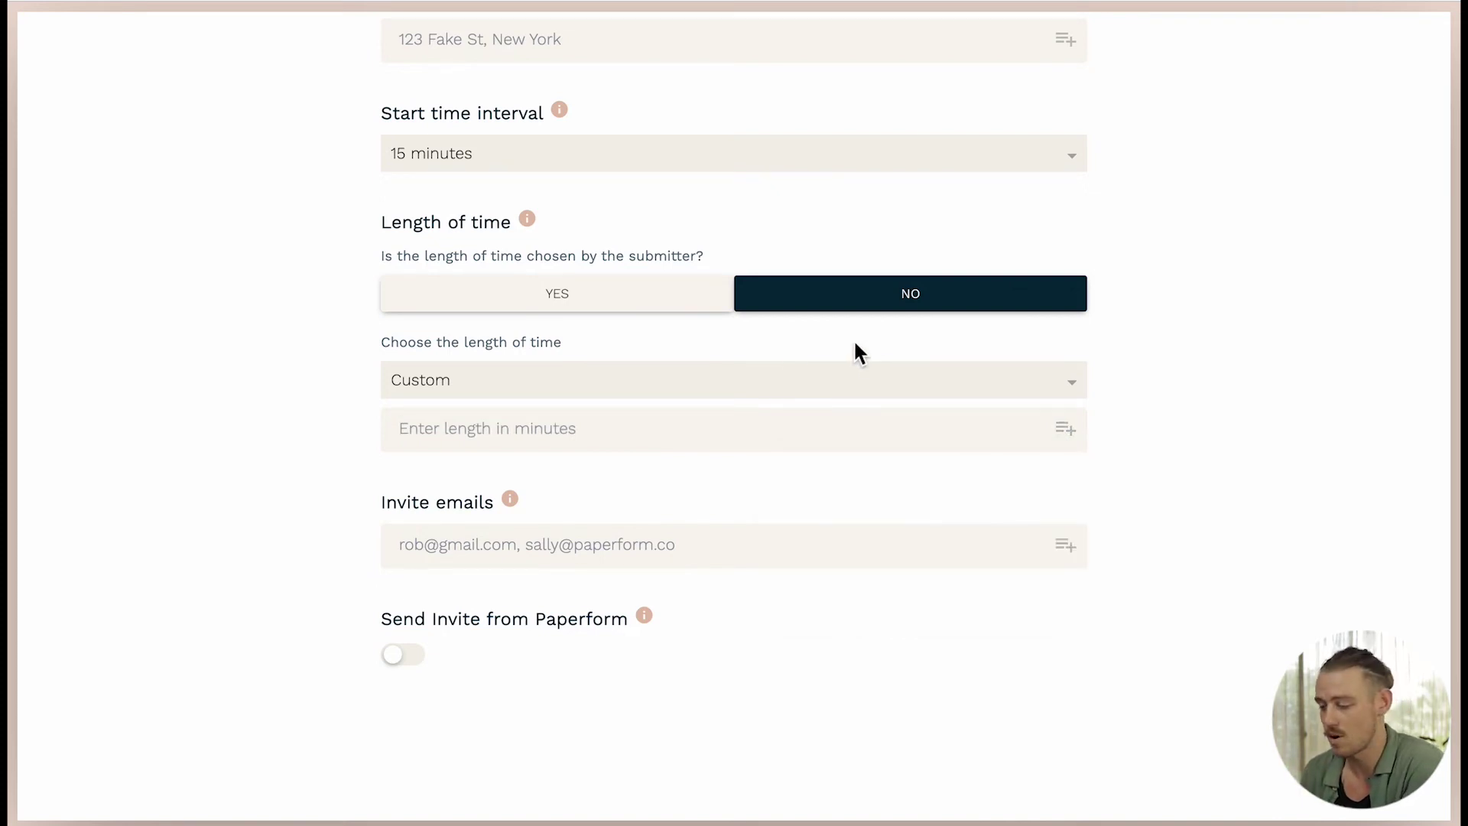
- Preview the submitter-chosen Min/Max length options, then switch back to a fixed length
left_click(634, 302)
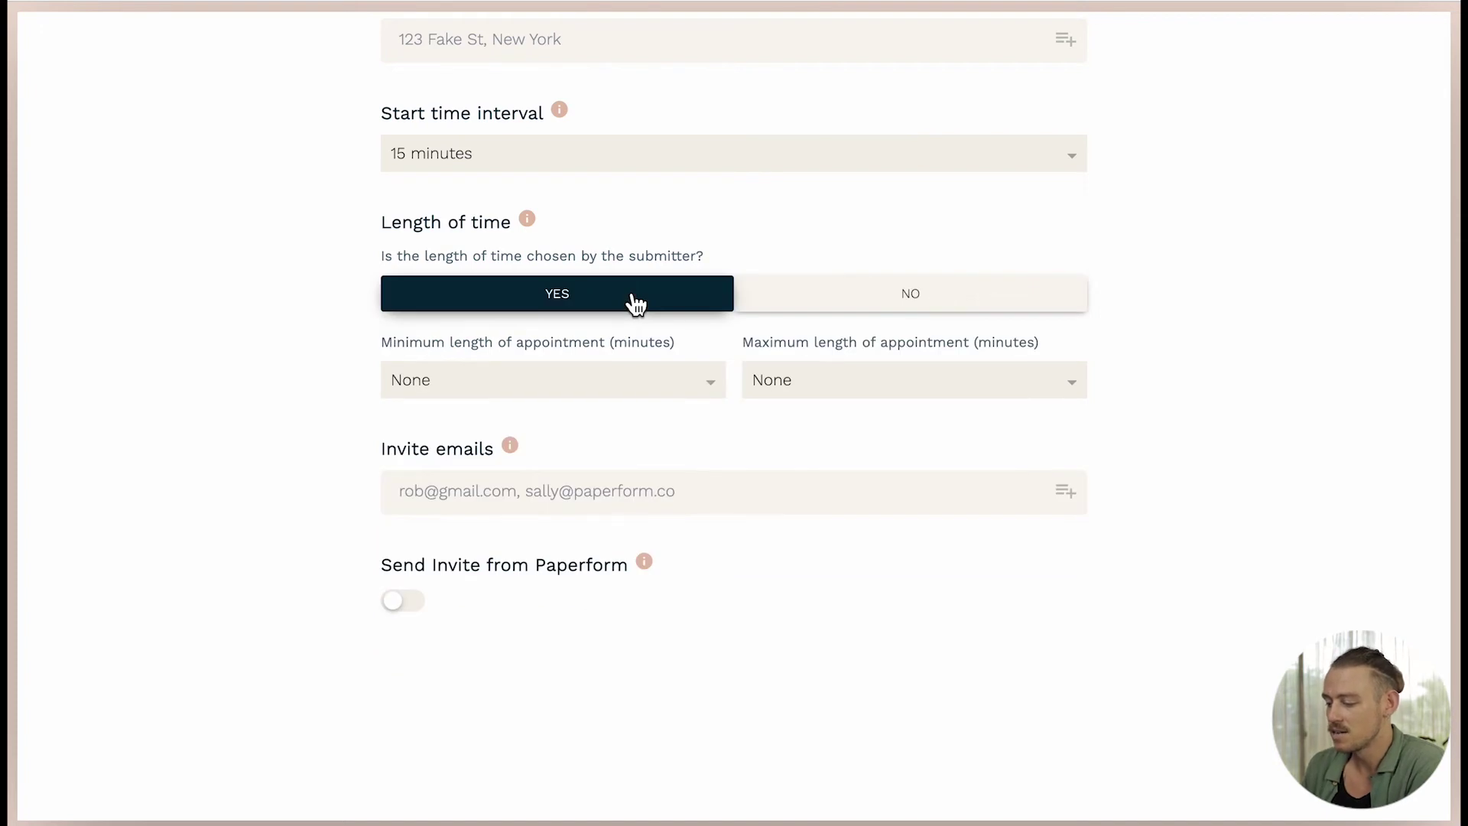
left_click(713, 385)
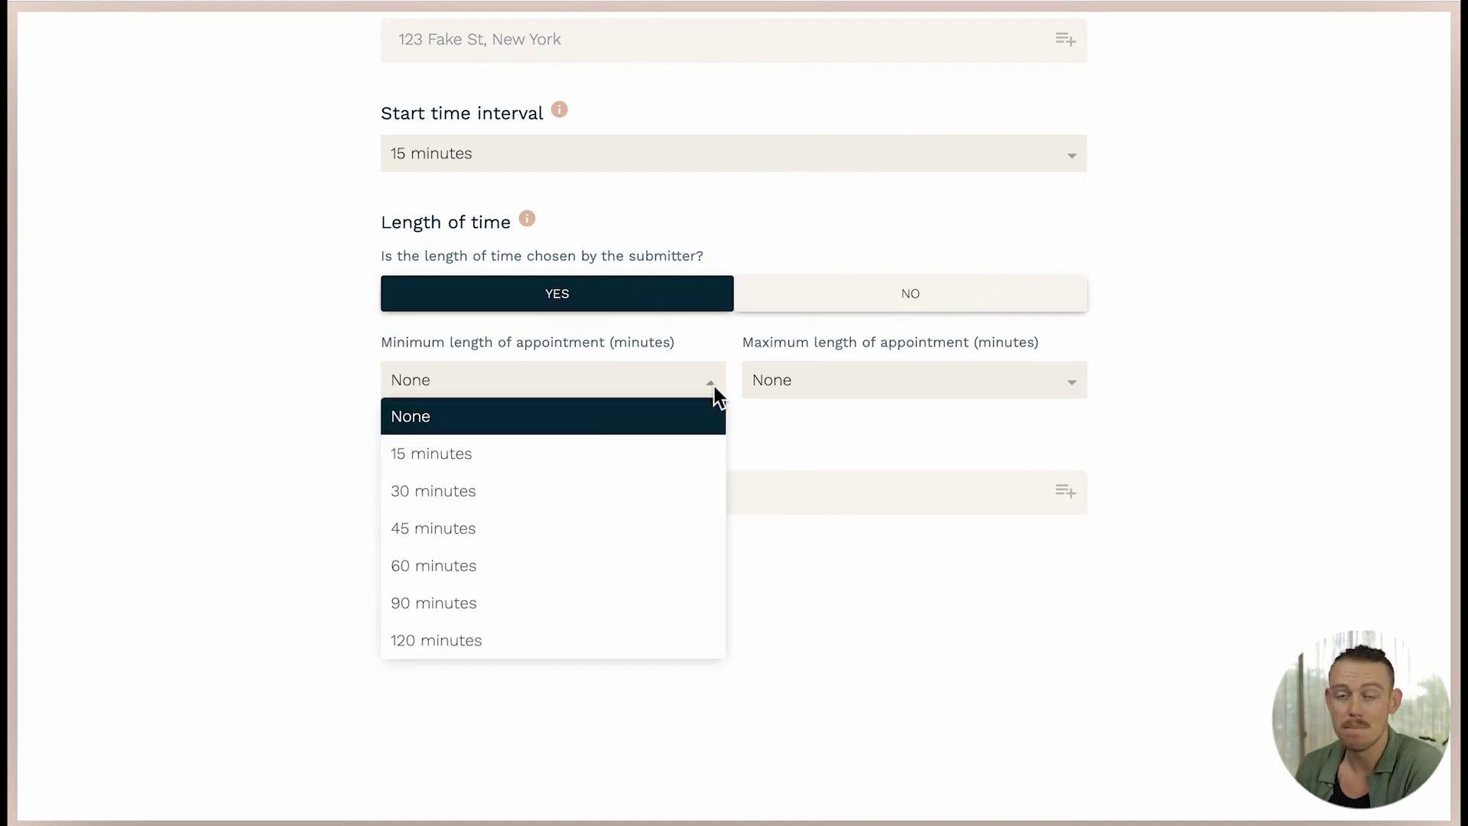
left_click(1072, 384)
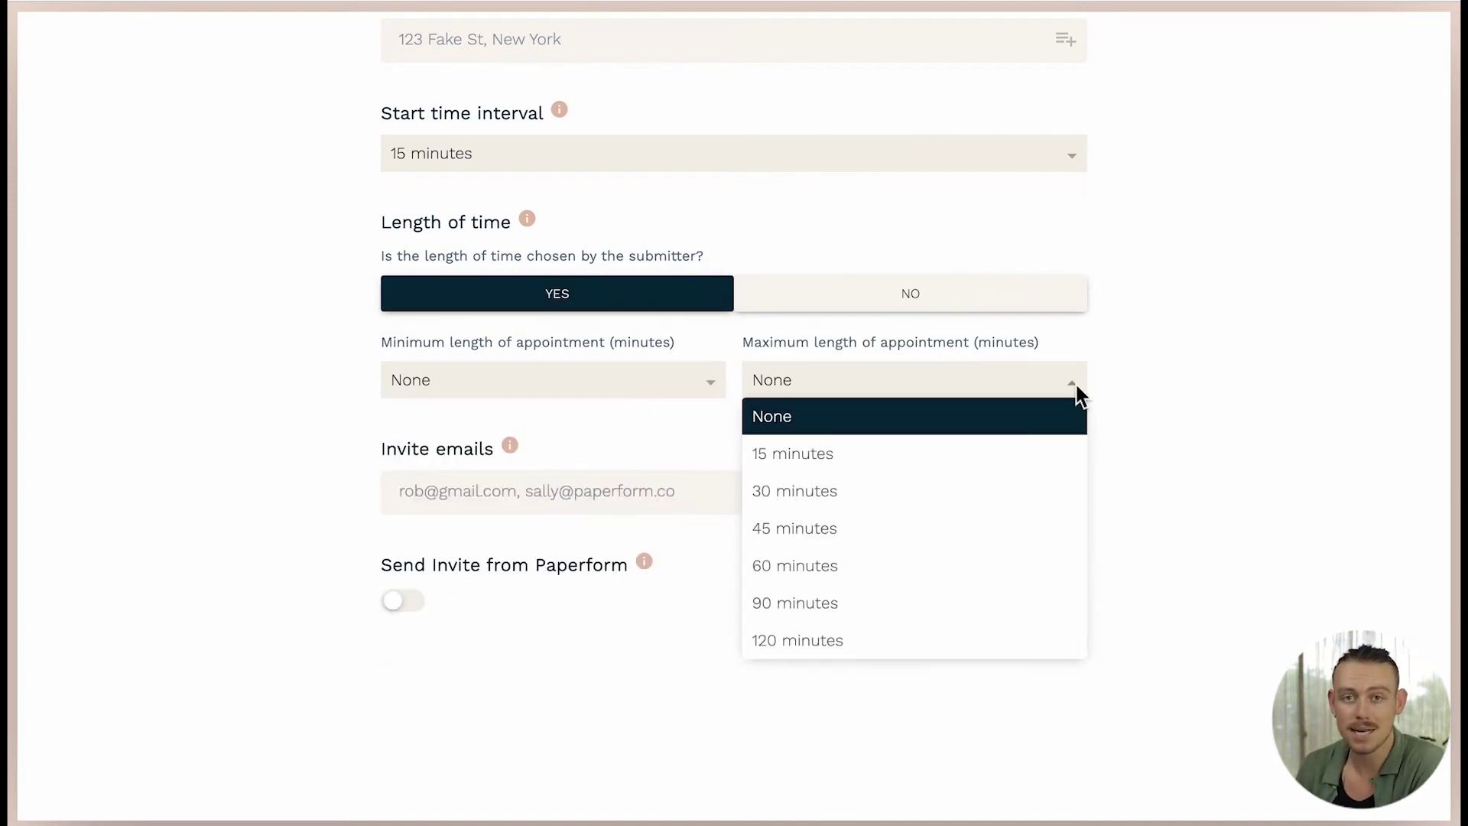
left_click(970, 309)
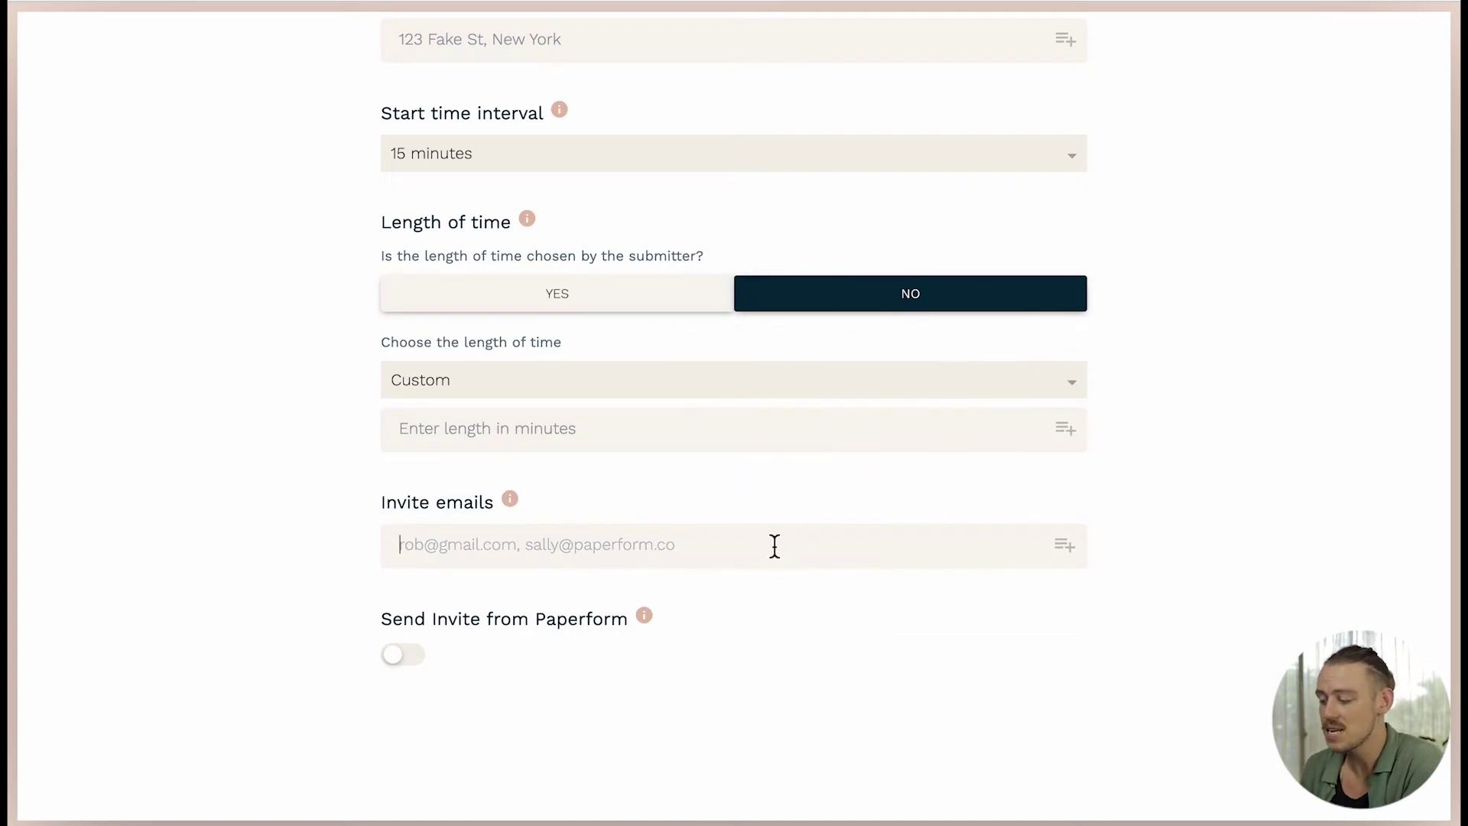
- Set Invite emails to a sample address plus a piped form answer, keeping Send Invite from Paperform off
type("email")
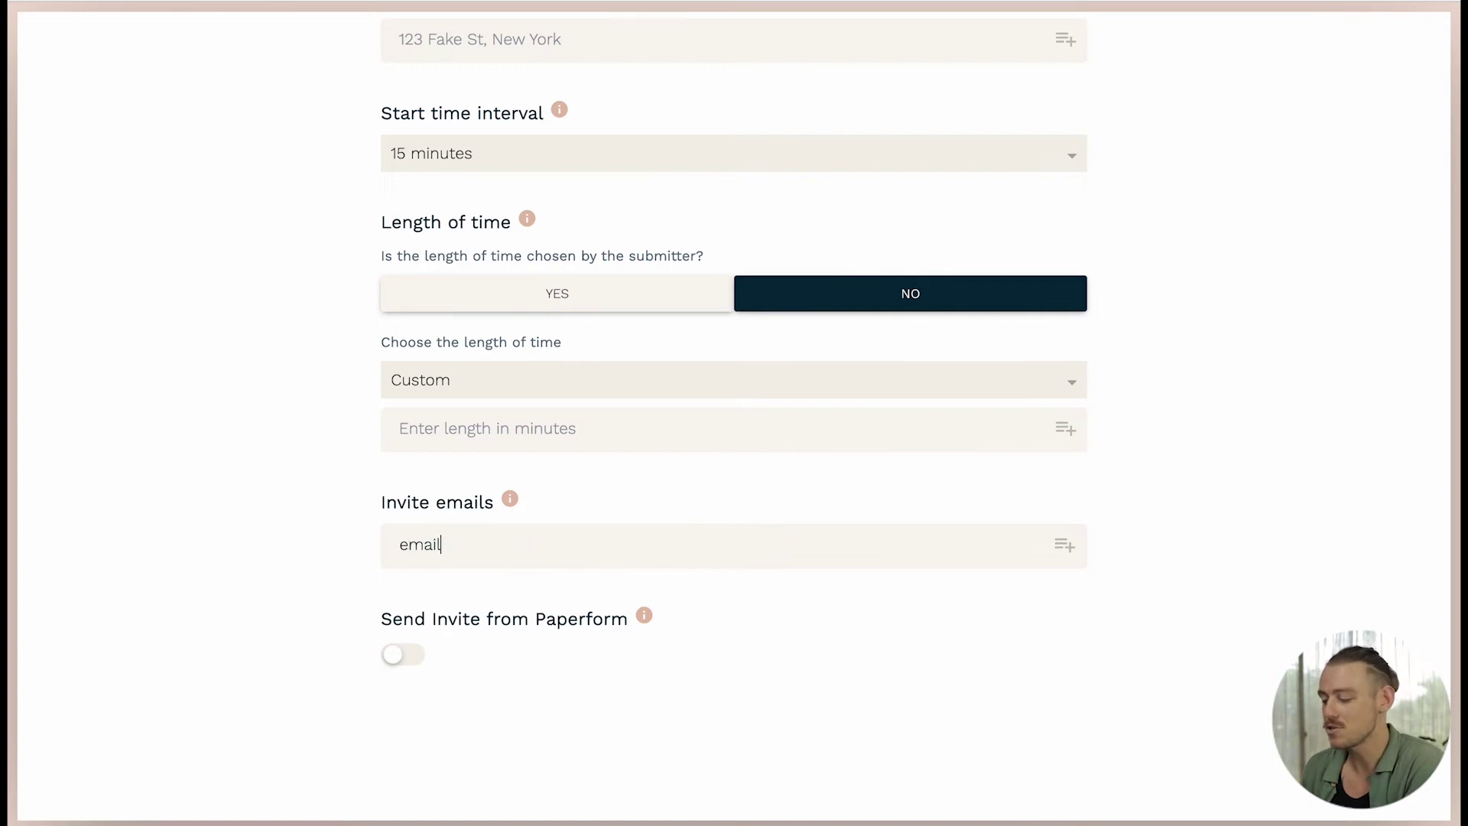
type("@email.co,")
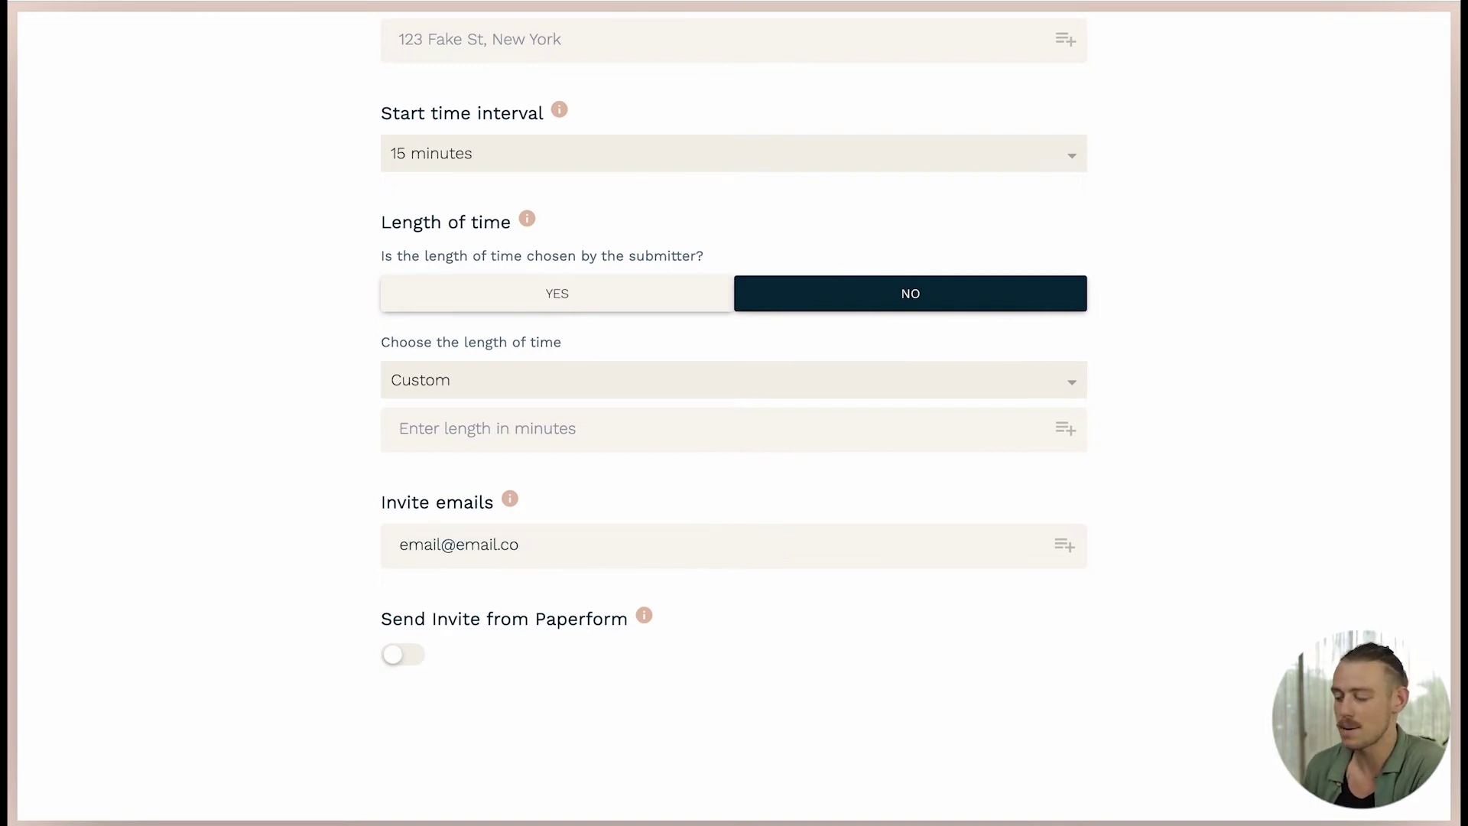
left_click(1071, 547)
left_click(988, 629)
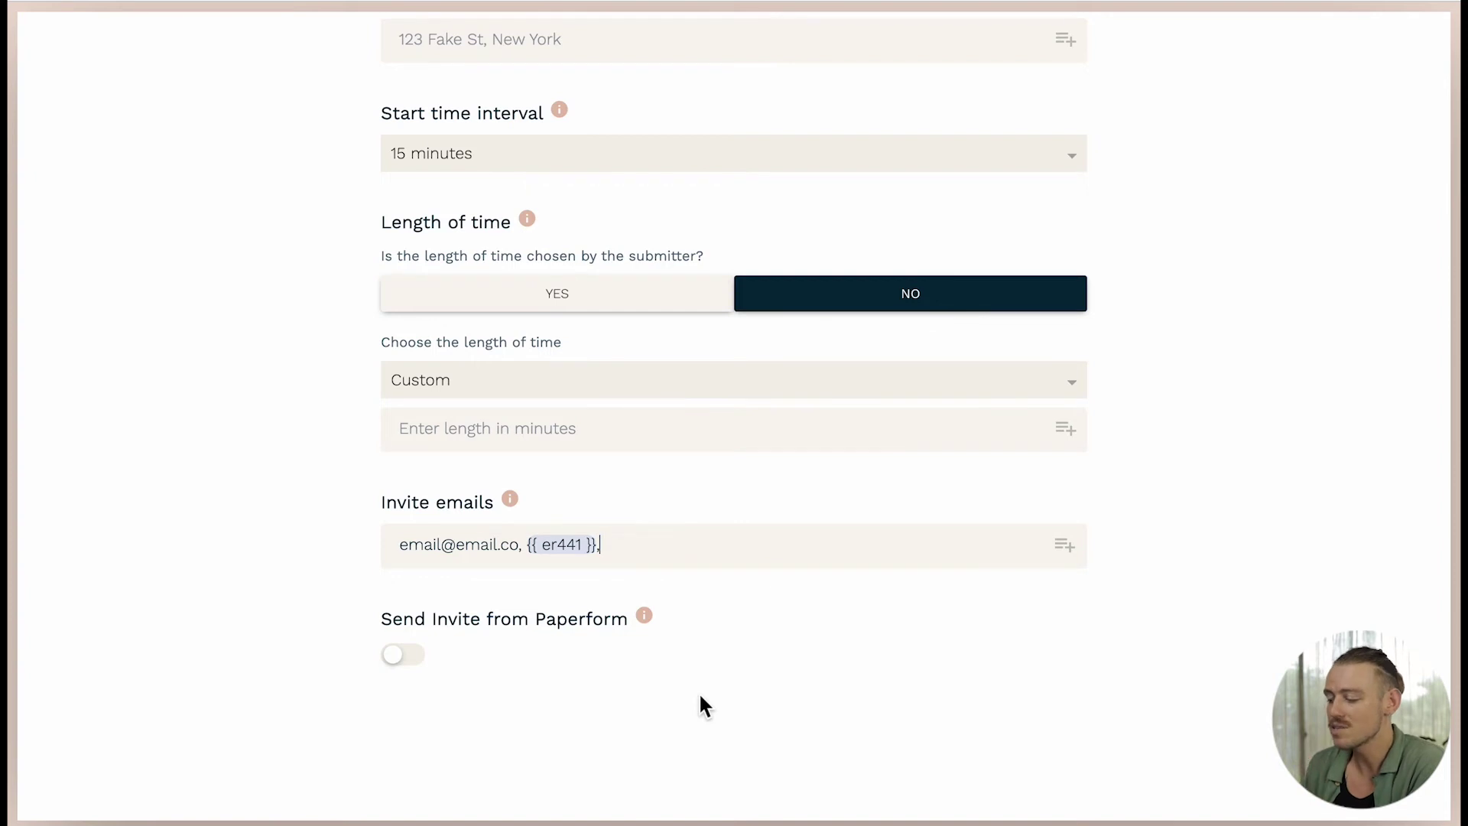
key("BackSpace")
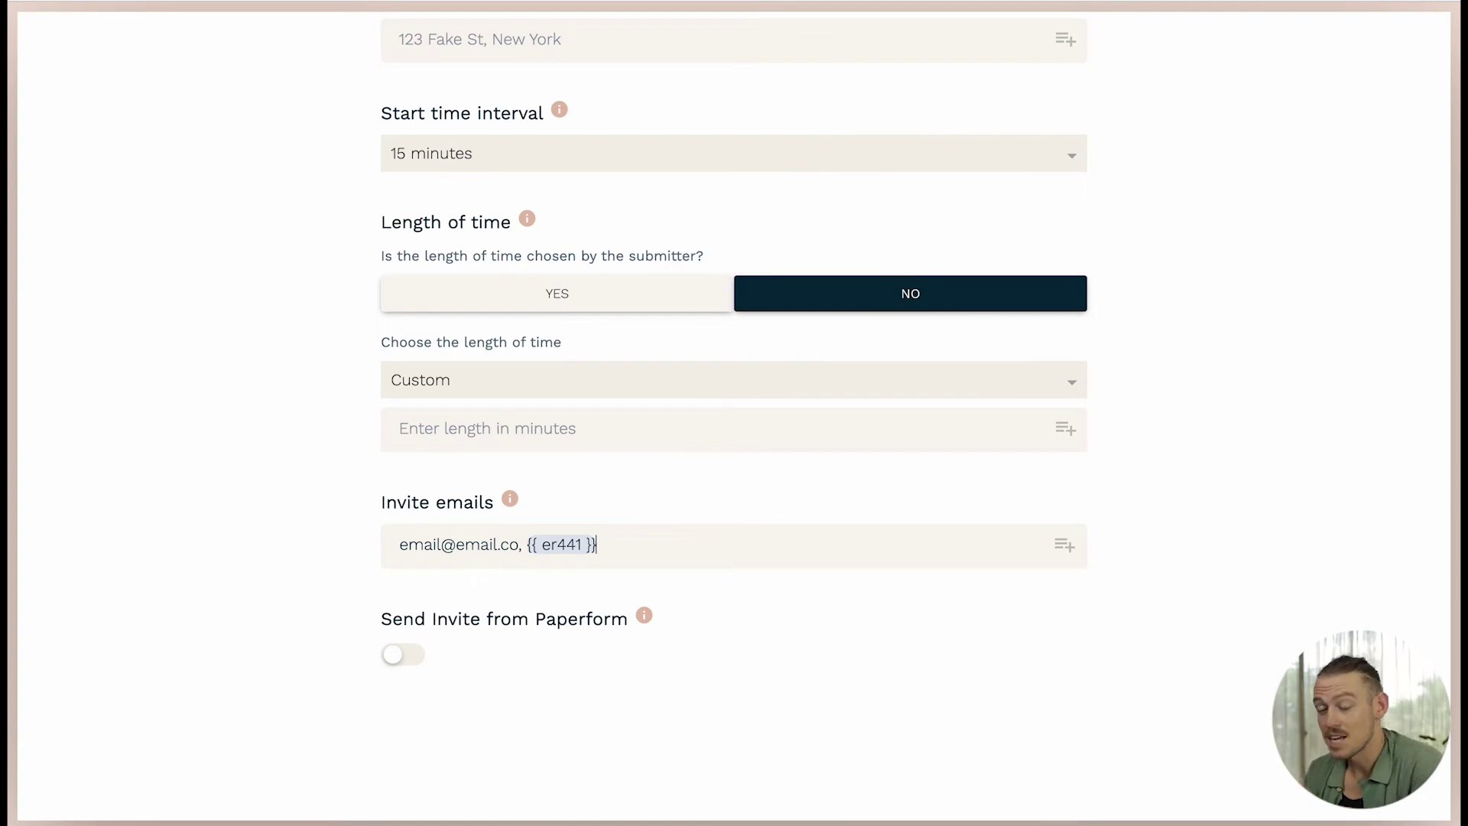
left_click(410, 660)
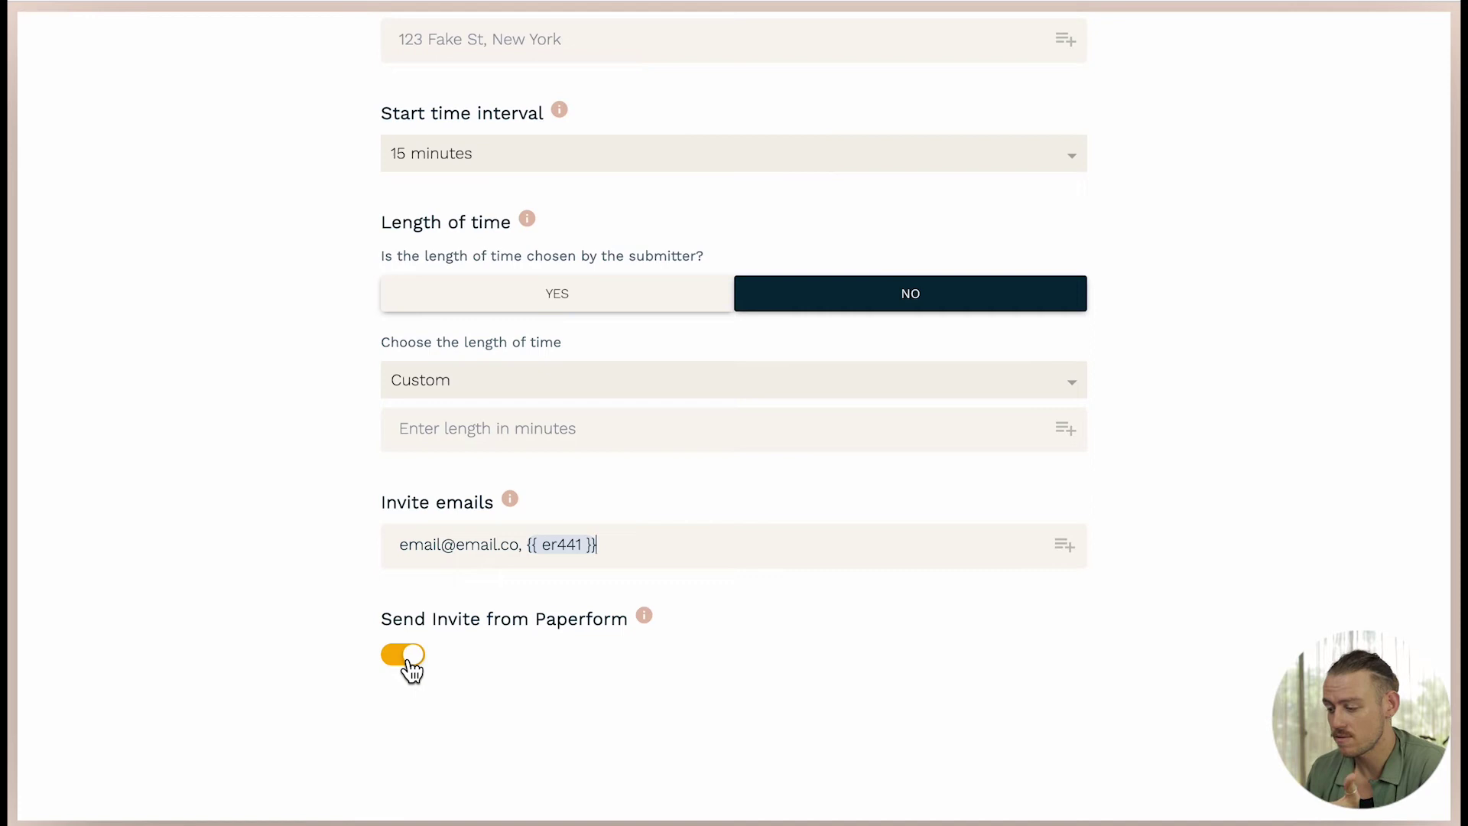
left_click(409, 661)
- Replace Monday's 9am–5pm availability with 10am–5pm
scroll(659, 595, "up", 1)
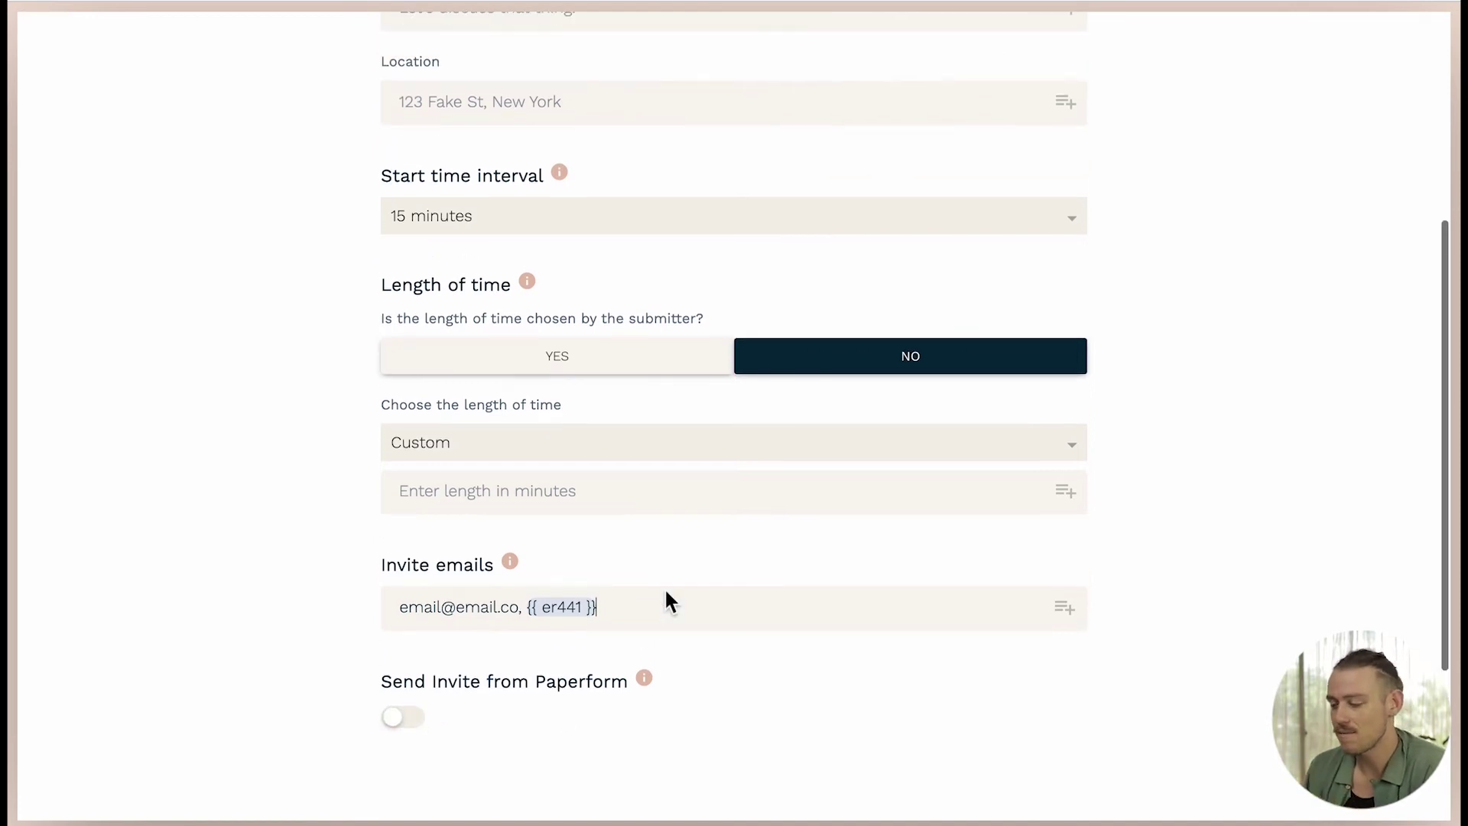
scroll(665, 602, "up", 5)
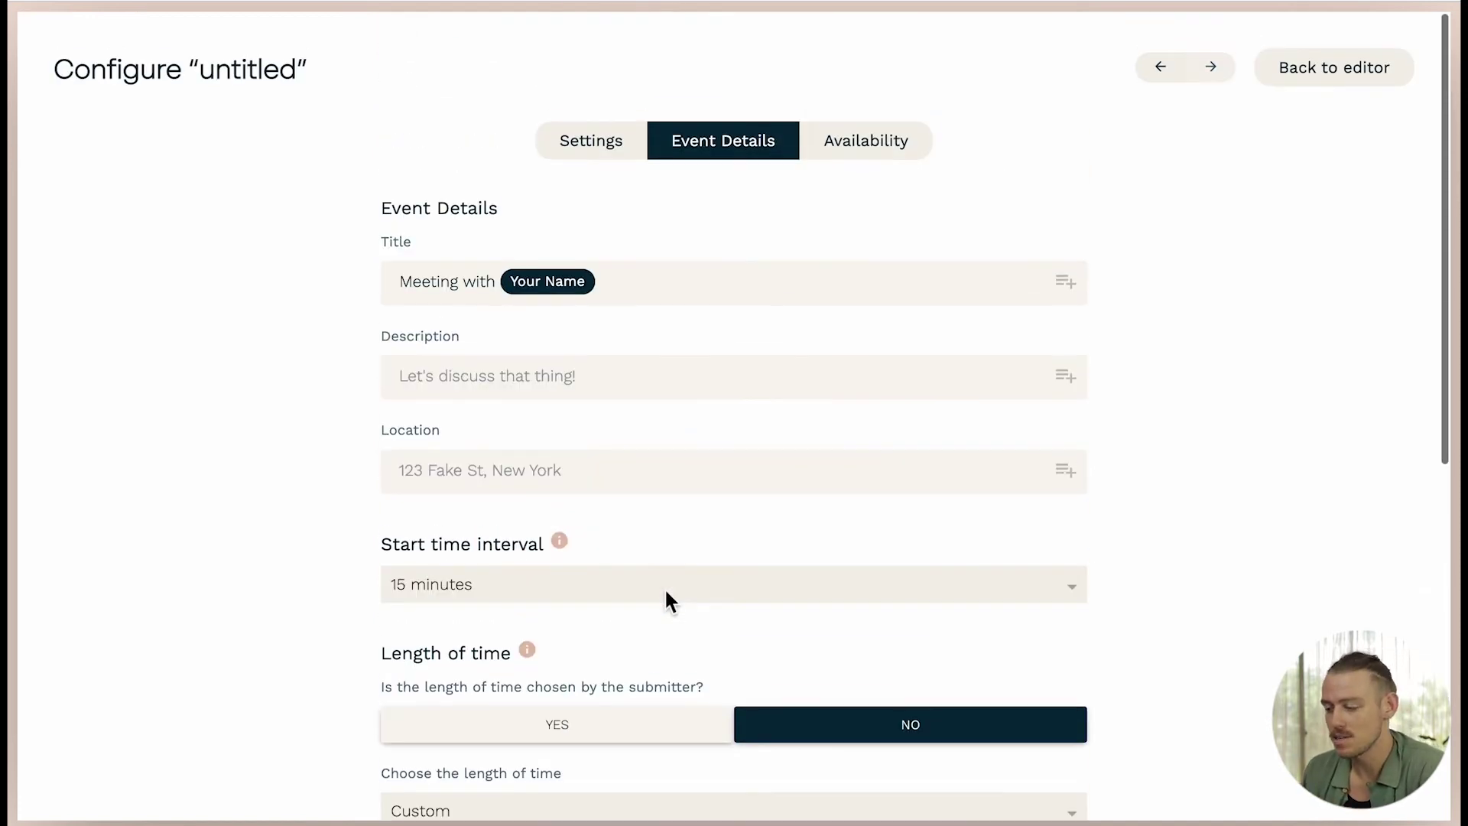
left_click(840, 168)
scroll(510, 380, "down", 1)
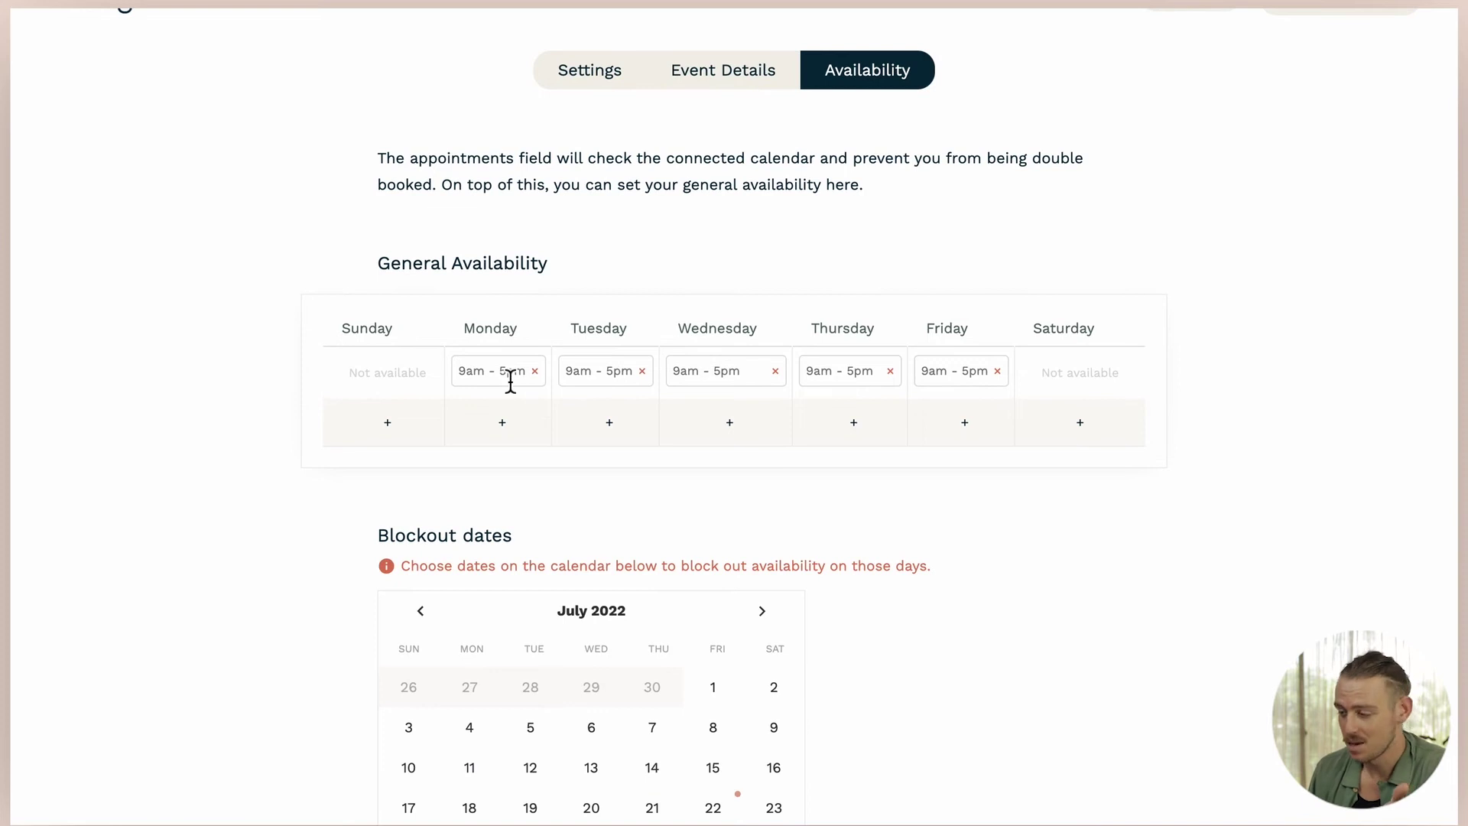
left_click(535, 371)
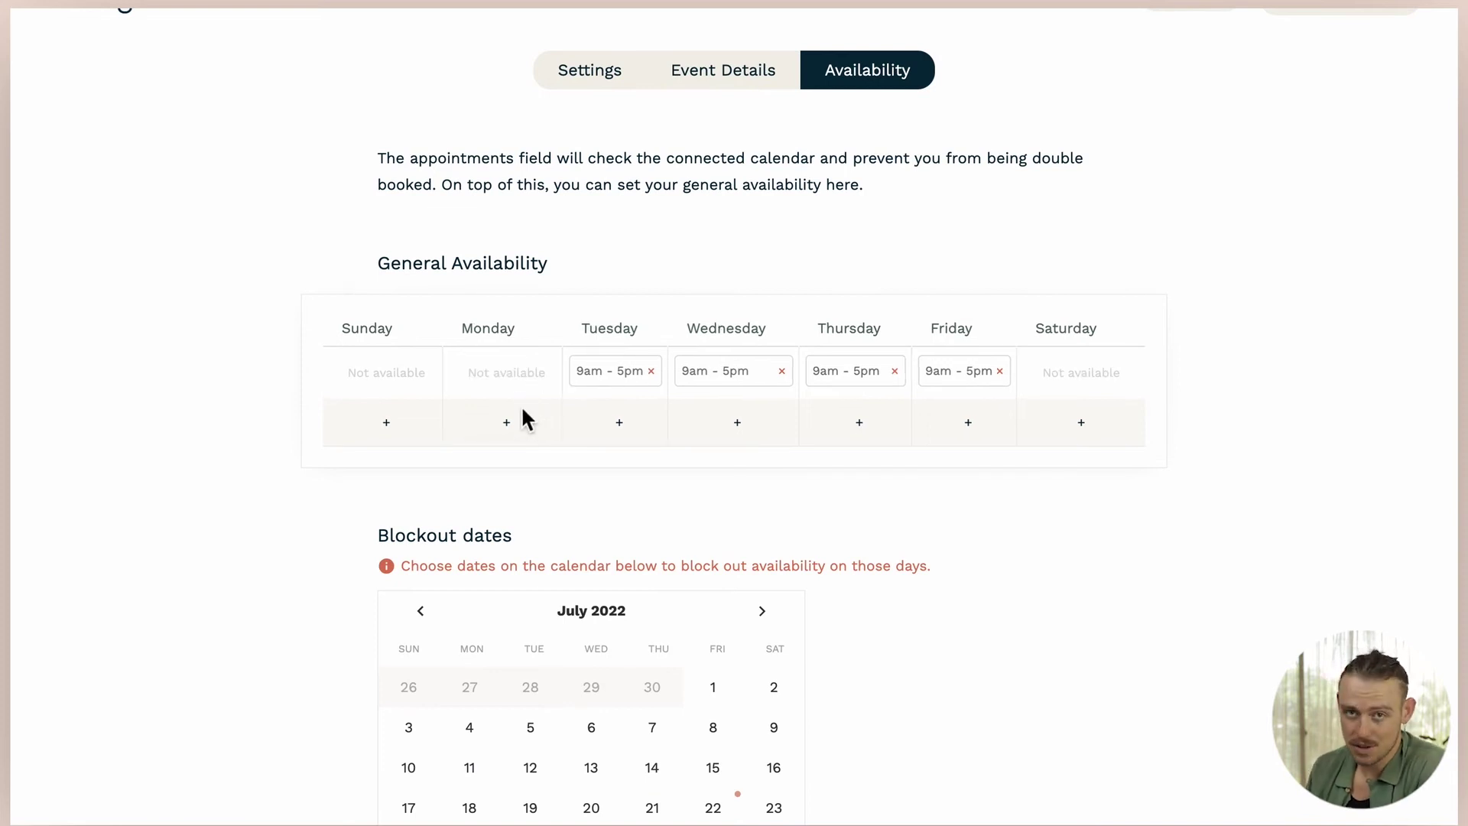
left_click(506, 422)
left_click(433, 481)
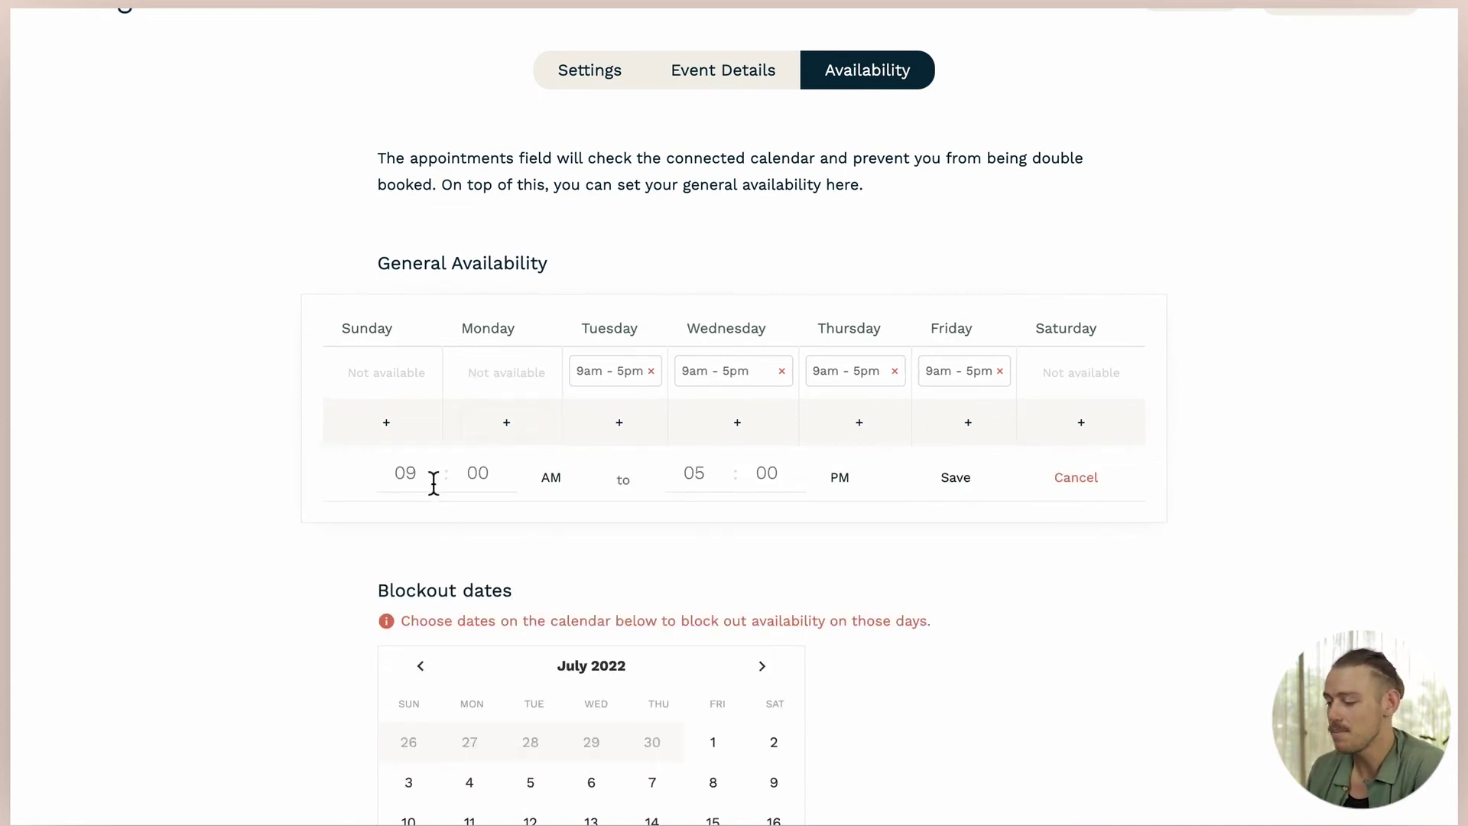
type("13")
type("0")
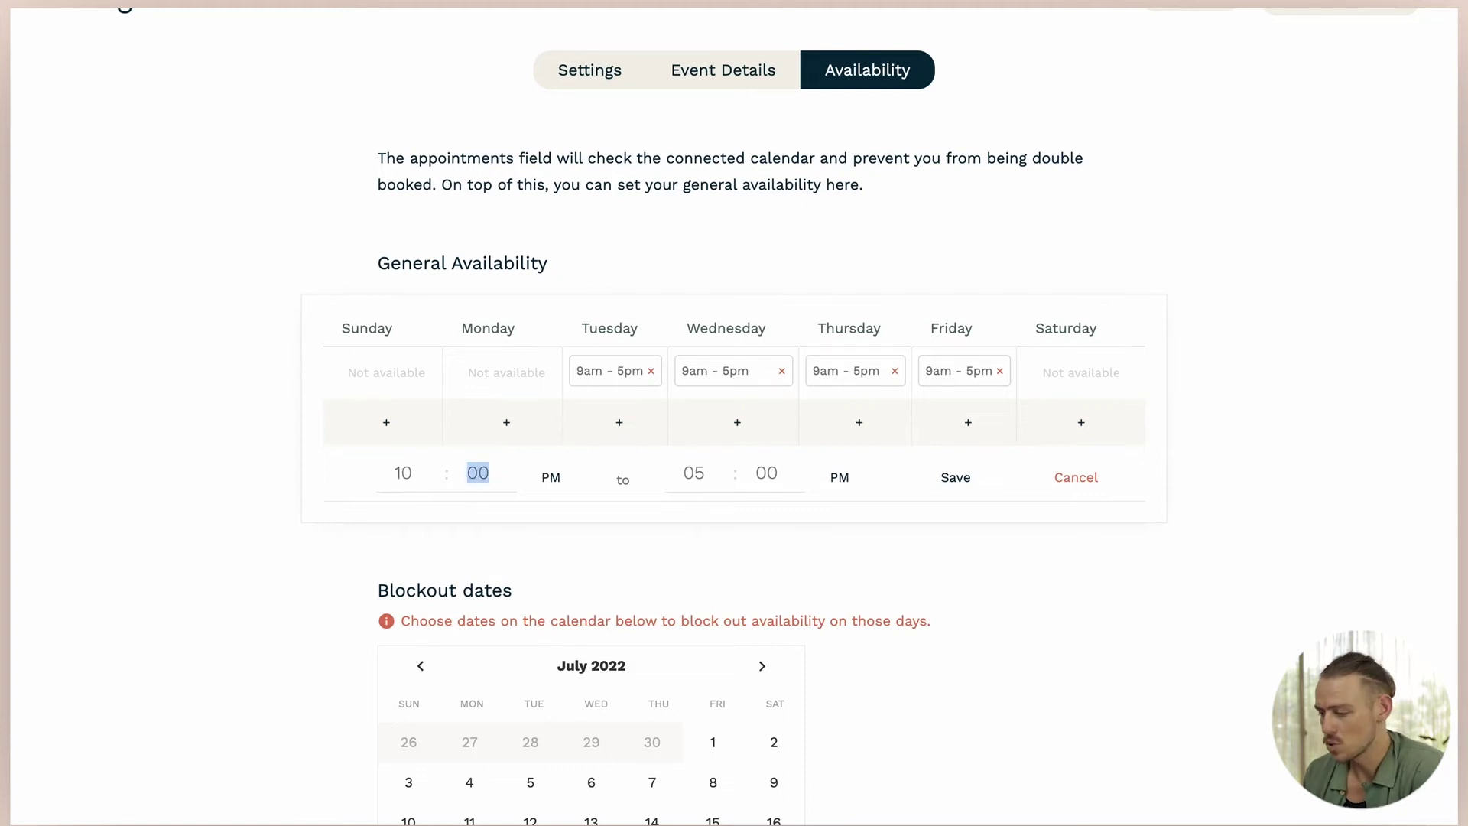
left_click(554, 481)
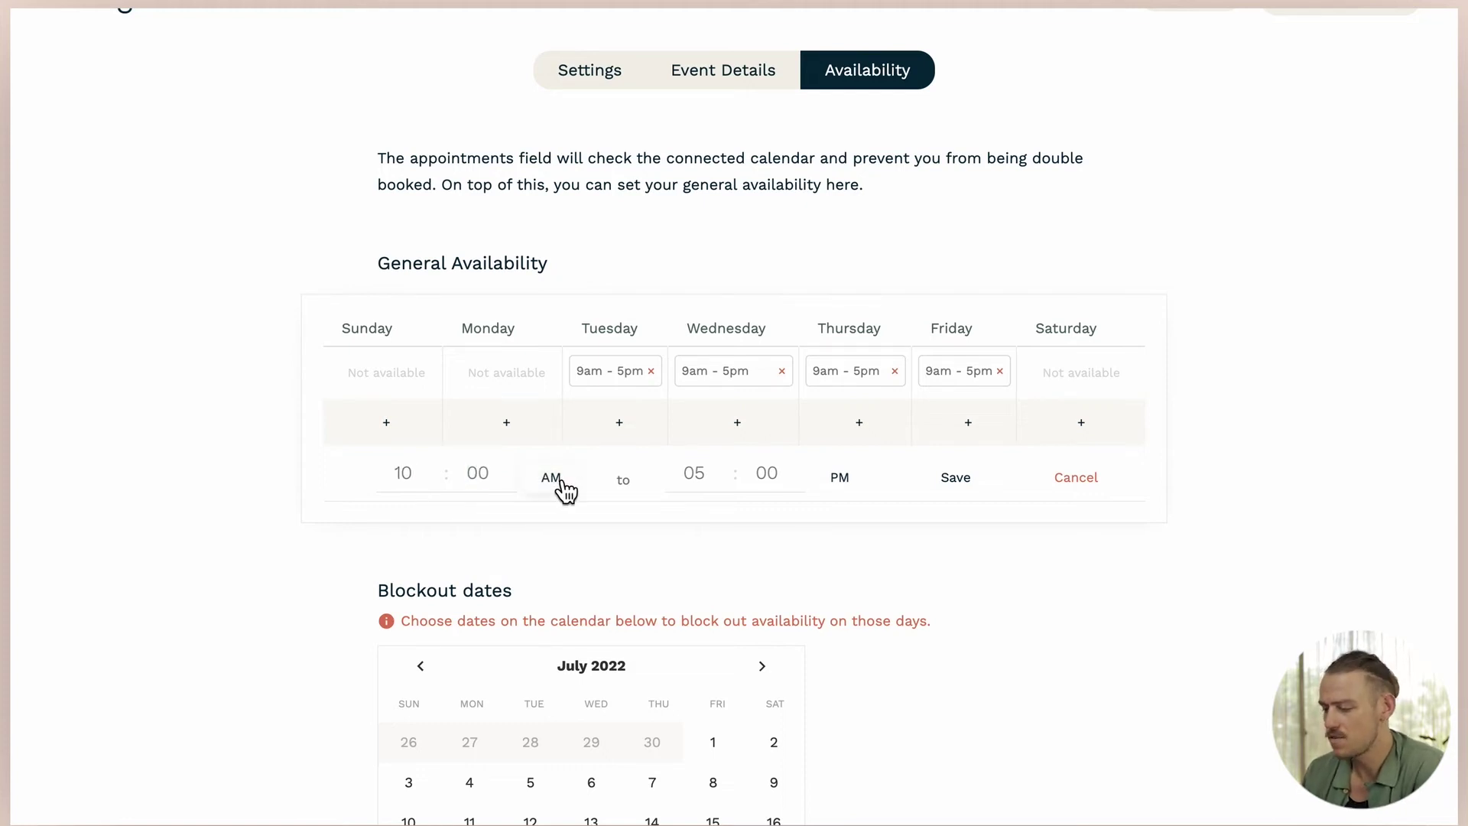
left_click(956, 478)
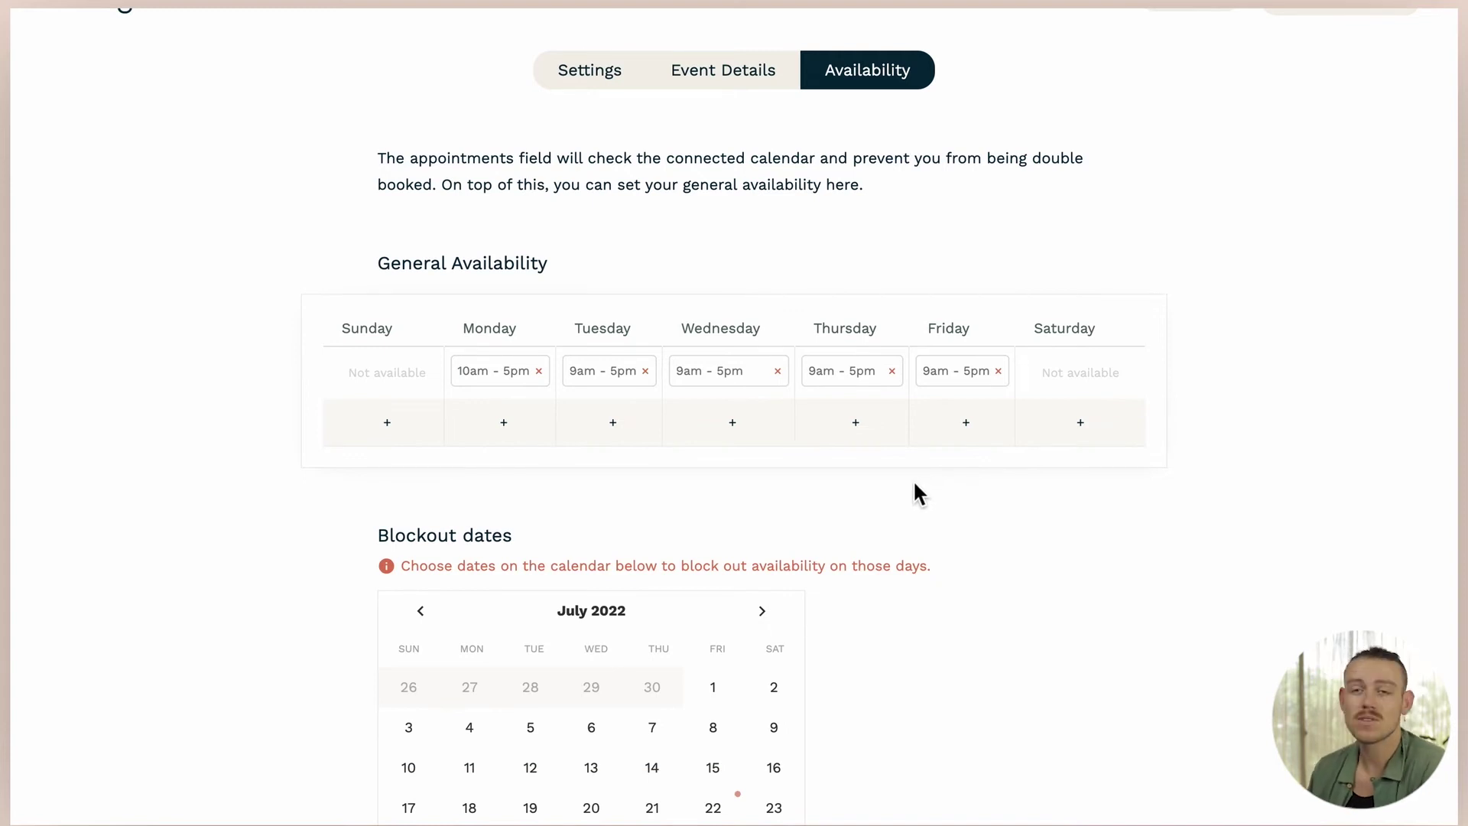
- Replace Wednesday's 9am–5pm availability with 9am–4pm
left_click(776, 371)
left_click(740, 424)
left_click(711, 480)
type("04")
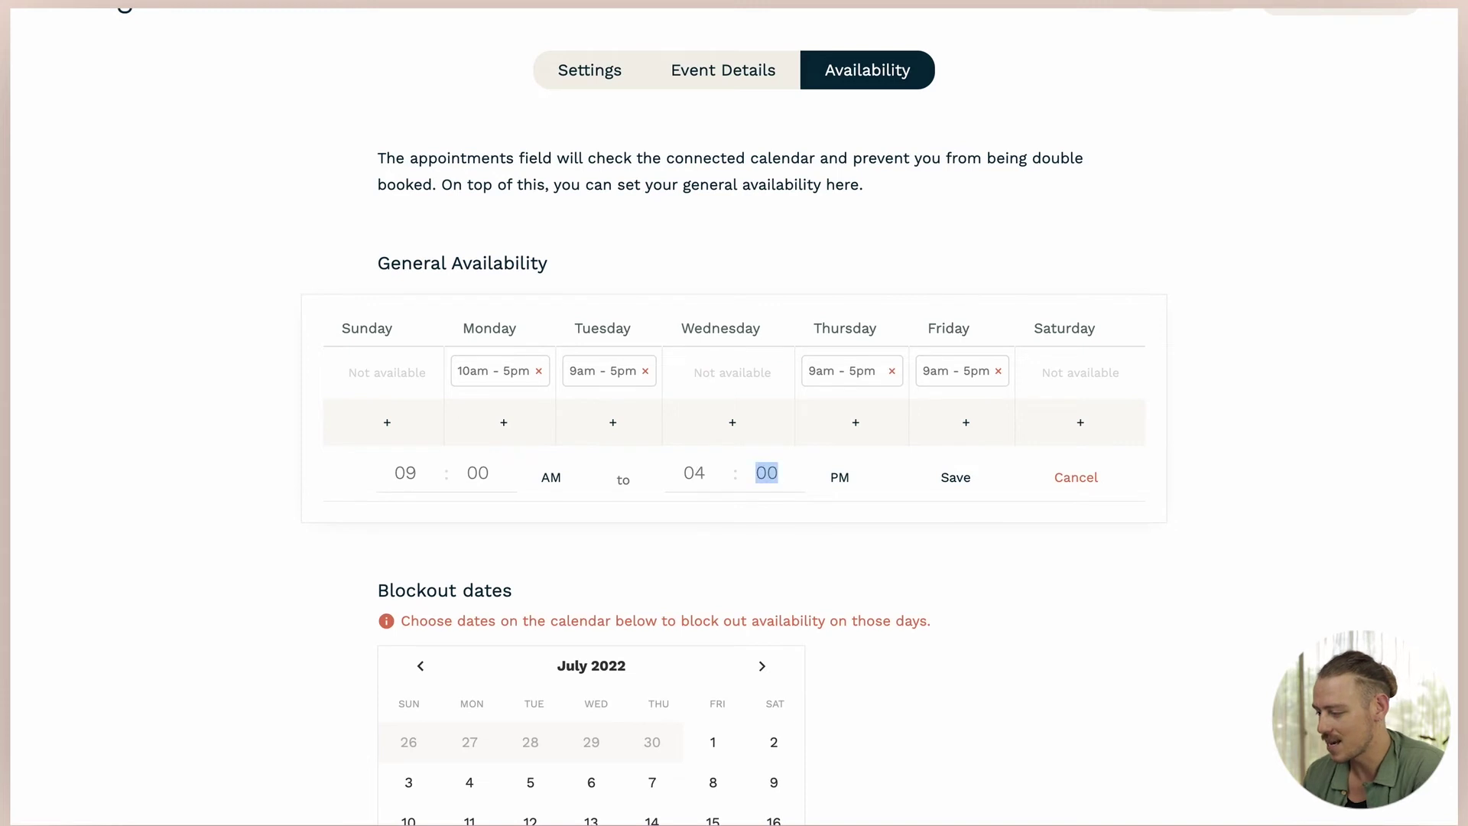
left_click(956, 478)
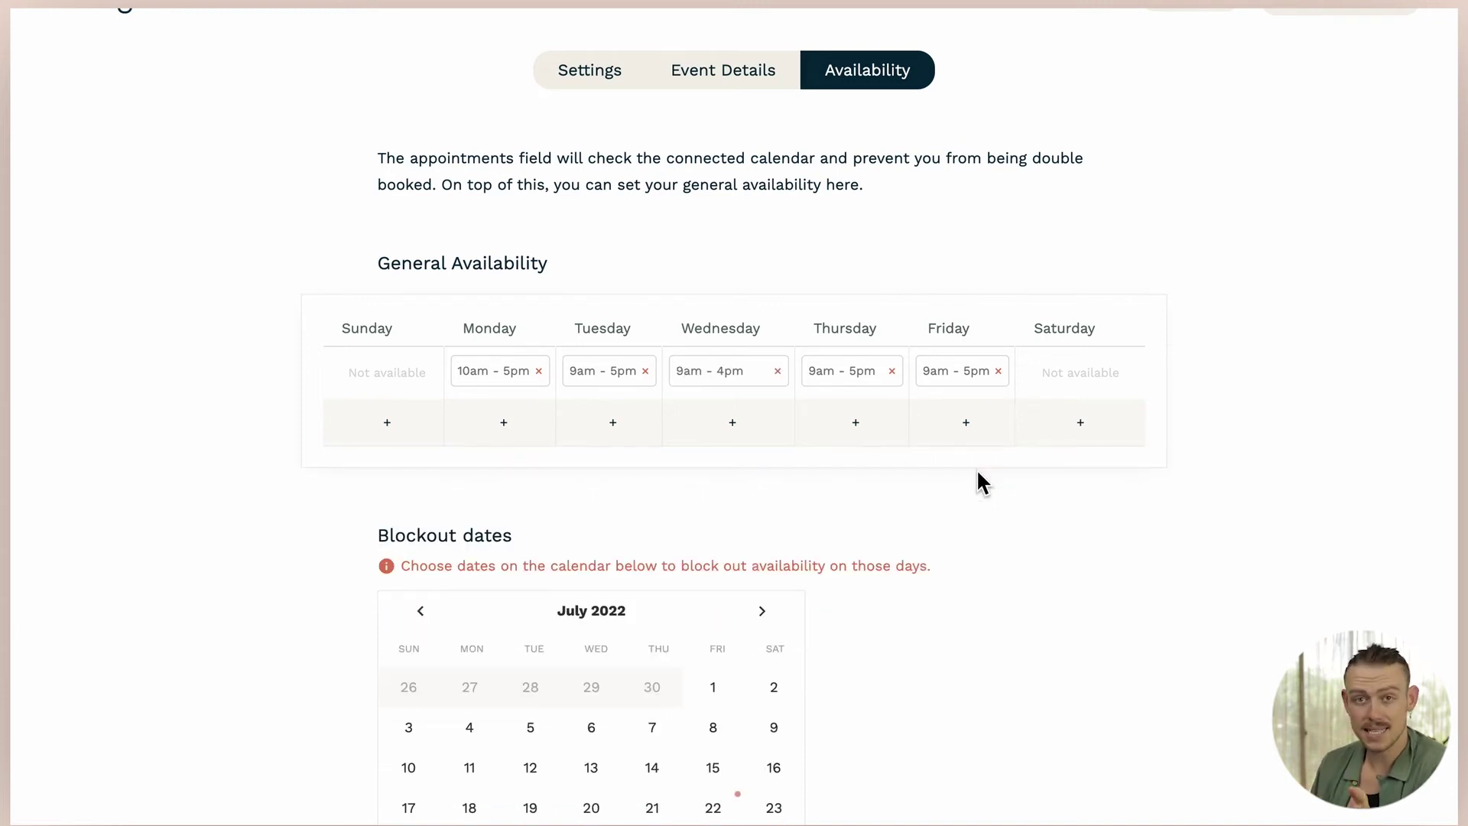
- Change minimum hours notice from 2 to 0, leaving 90 days, 10 per day and 15-minute gaps
scroll(979, 474, "down", 2)
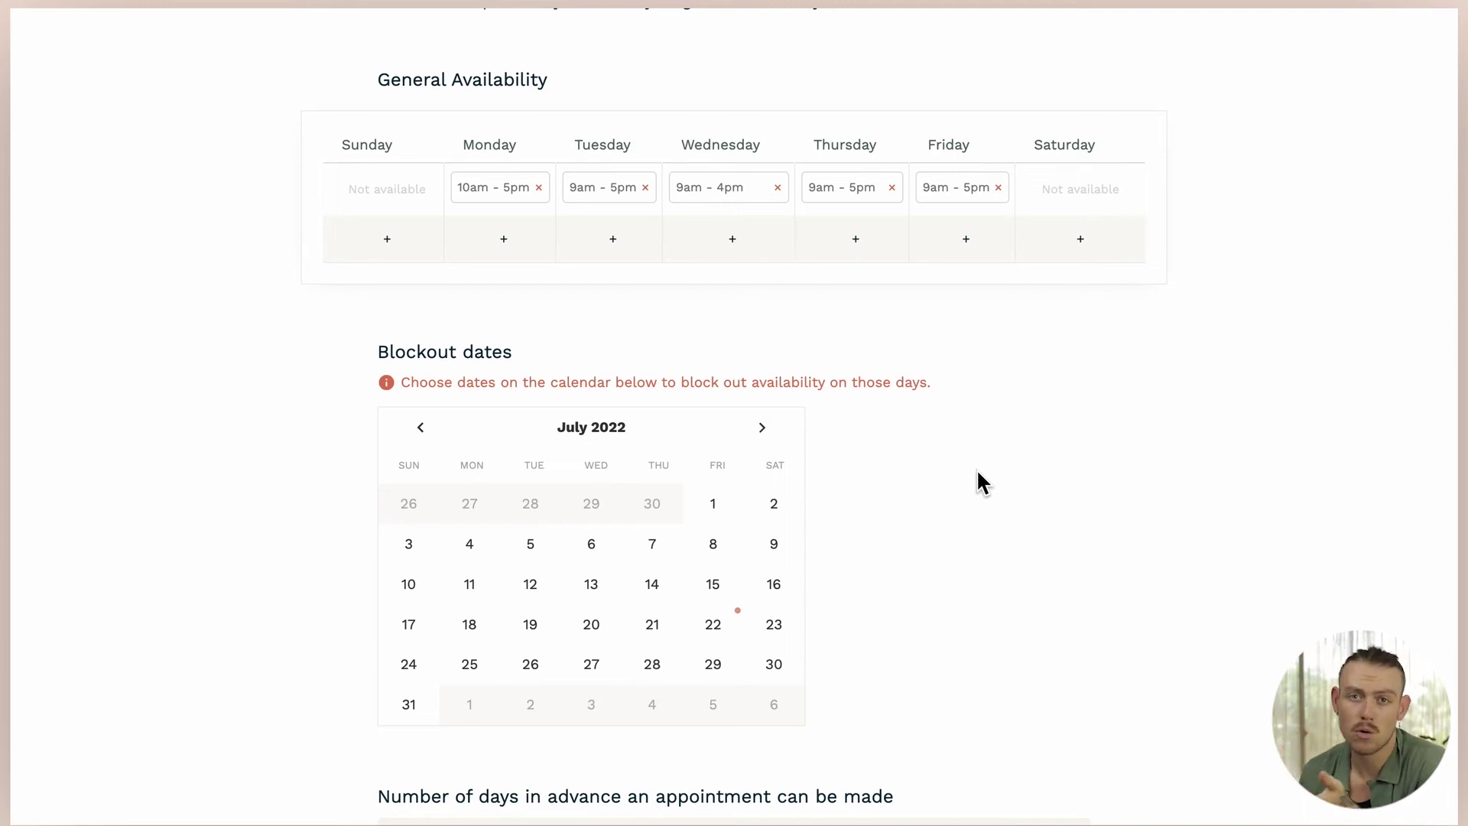
scroll(977, 474, "down", 5)
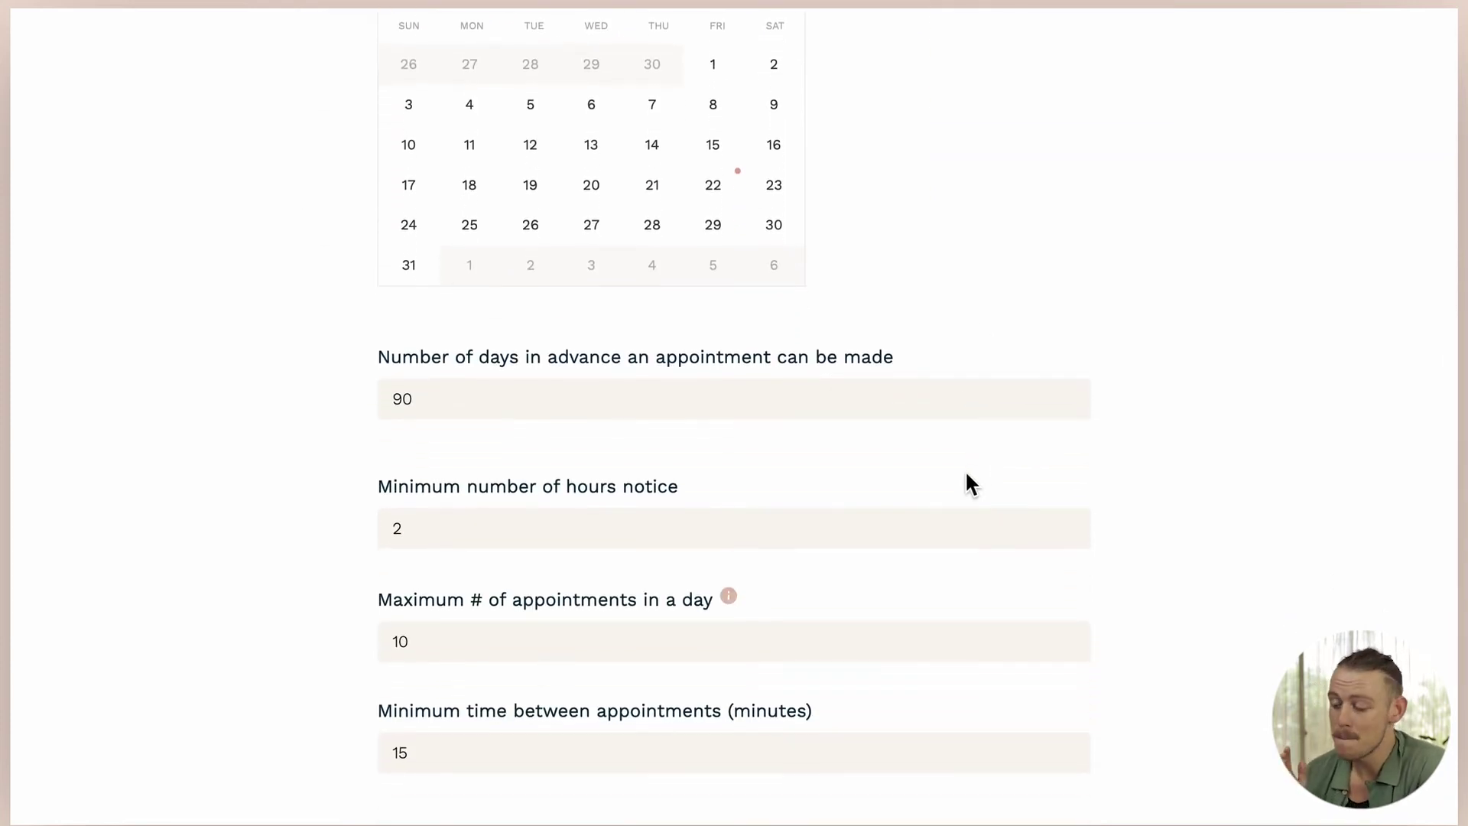
left_click(822, 528)
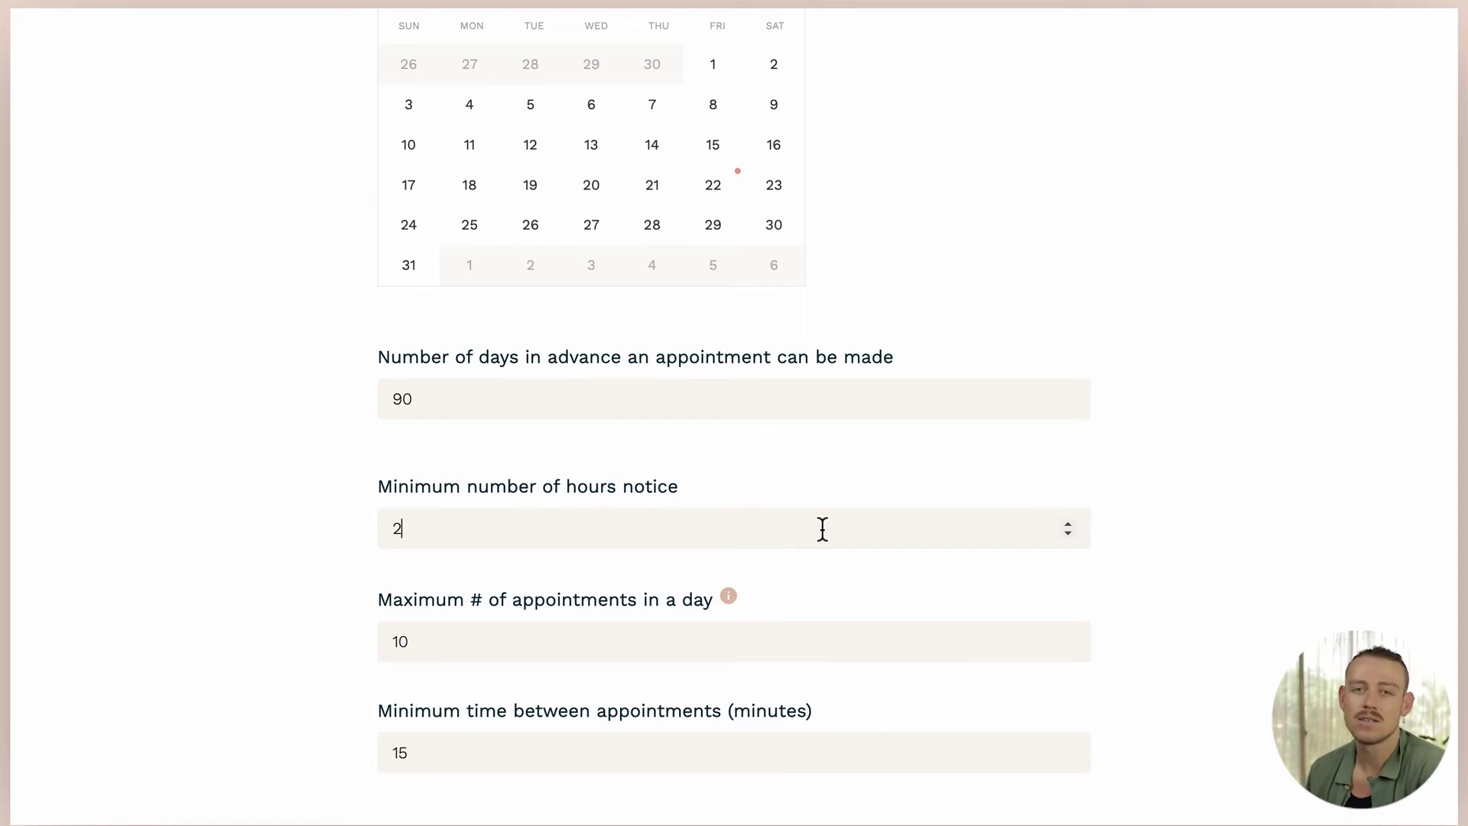
left_click(802, 394)
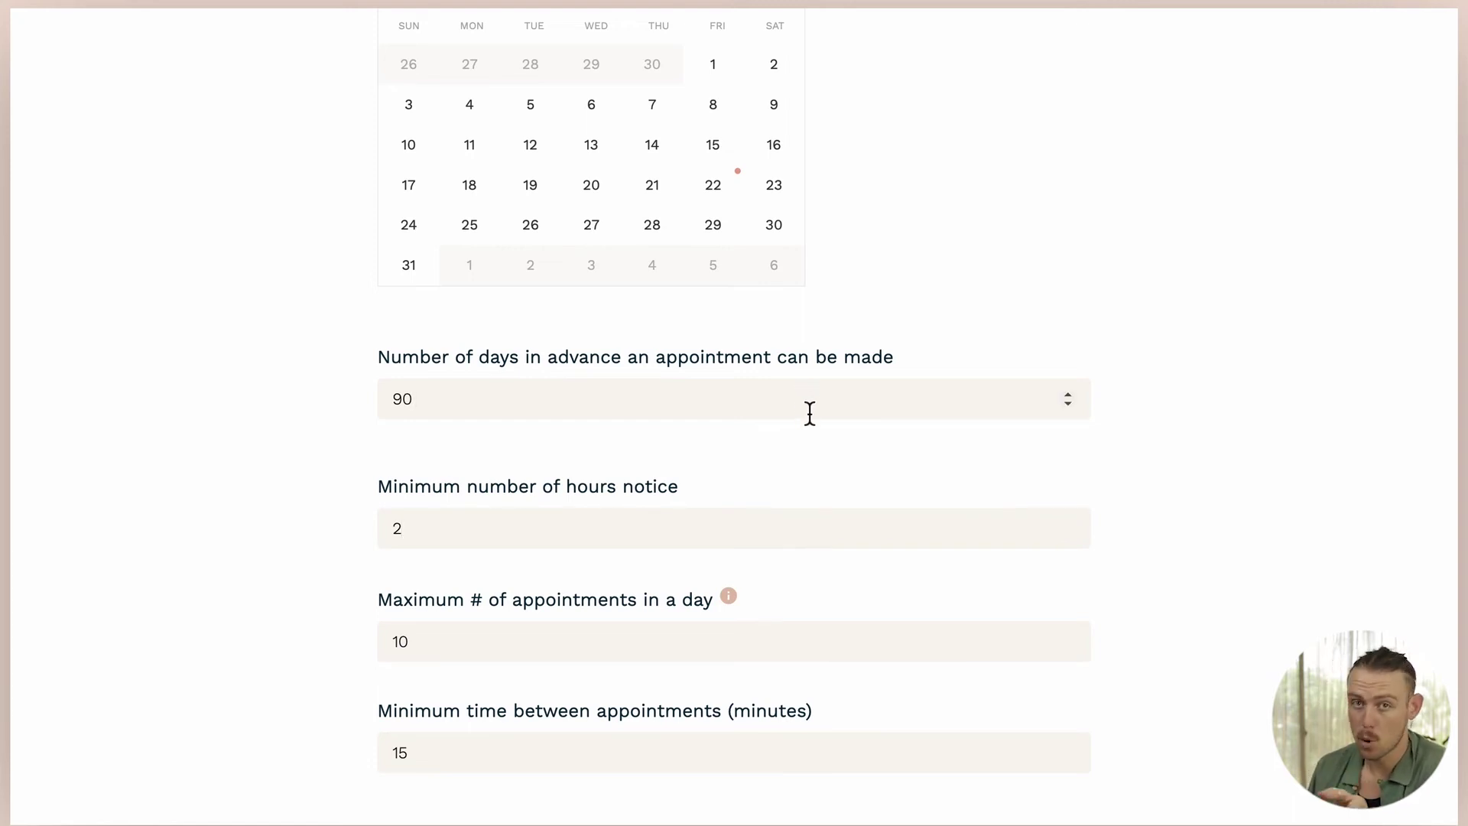
left_click(733, 524)
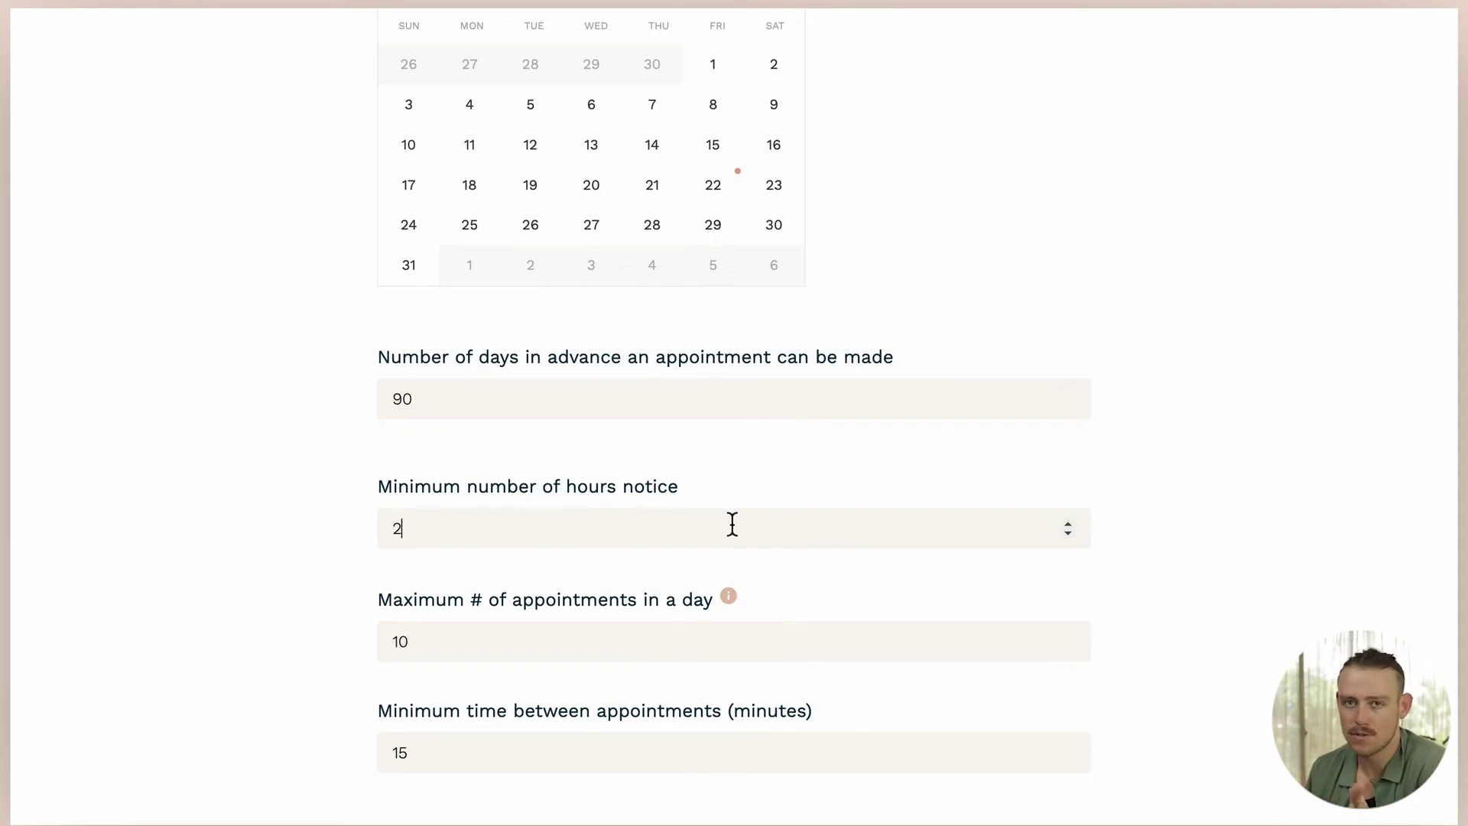
key("BackSpace")
type("0")
scroll(731, 524, "down", 2)
left_click(734, 502)
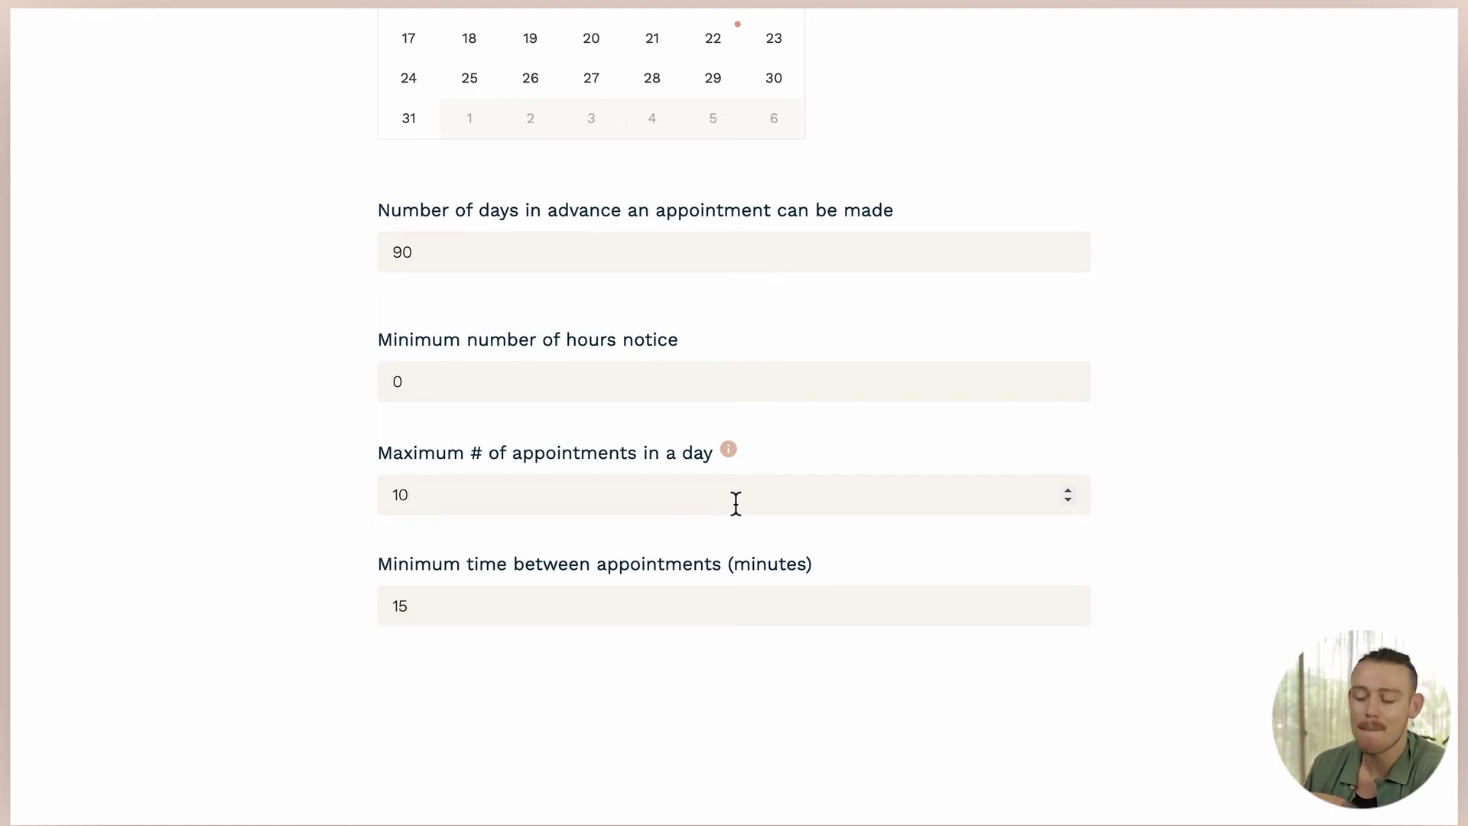
left_click(715, 609)
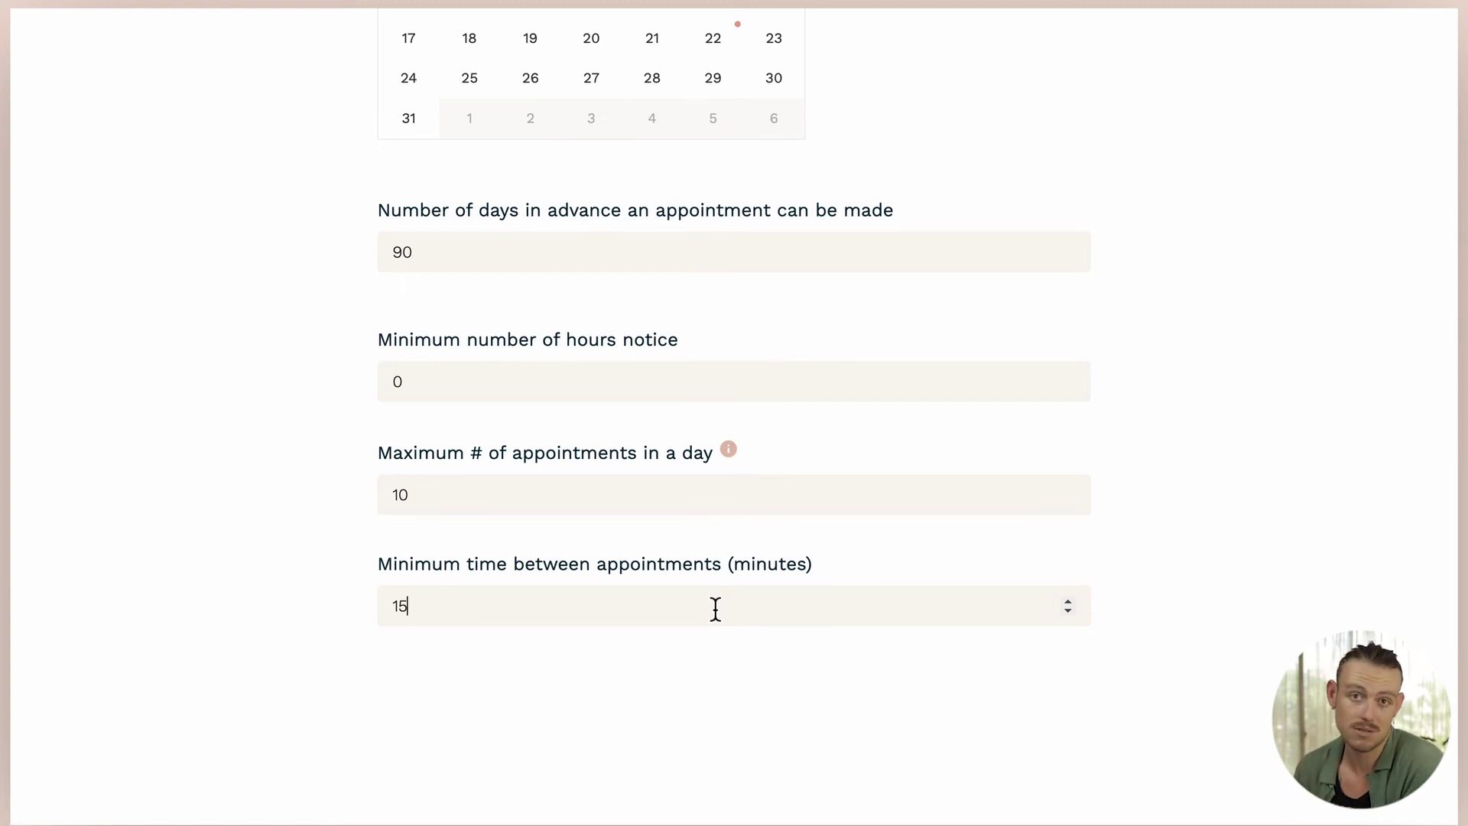
- Return to the editor and turn on Custom Pricing Rules in the Payments settings
scroll(731, 609, "up", 10)
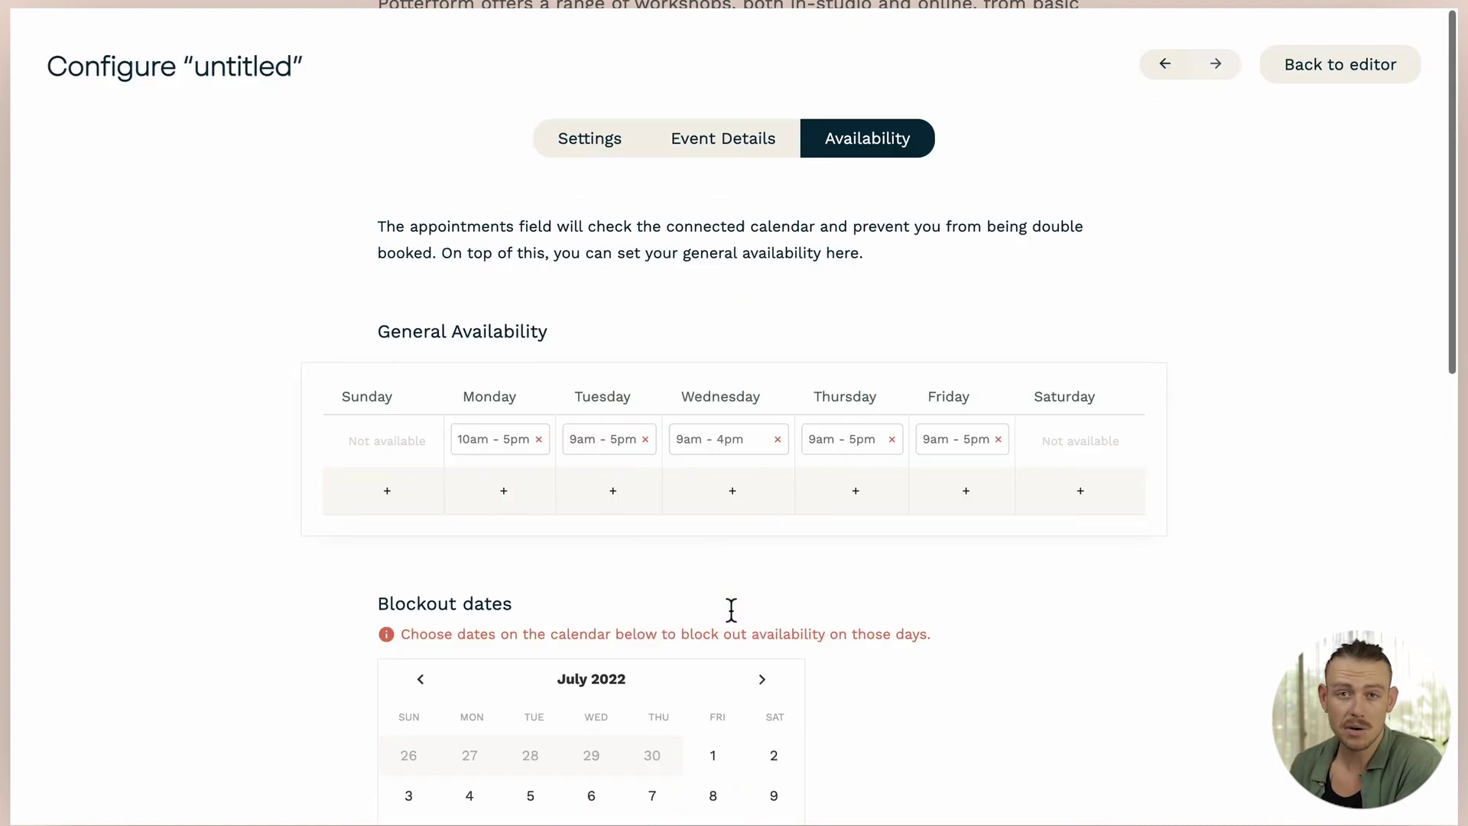
left_click(1340, 66)
scroll(878, 141, "up", 15)
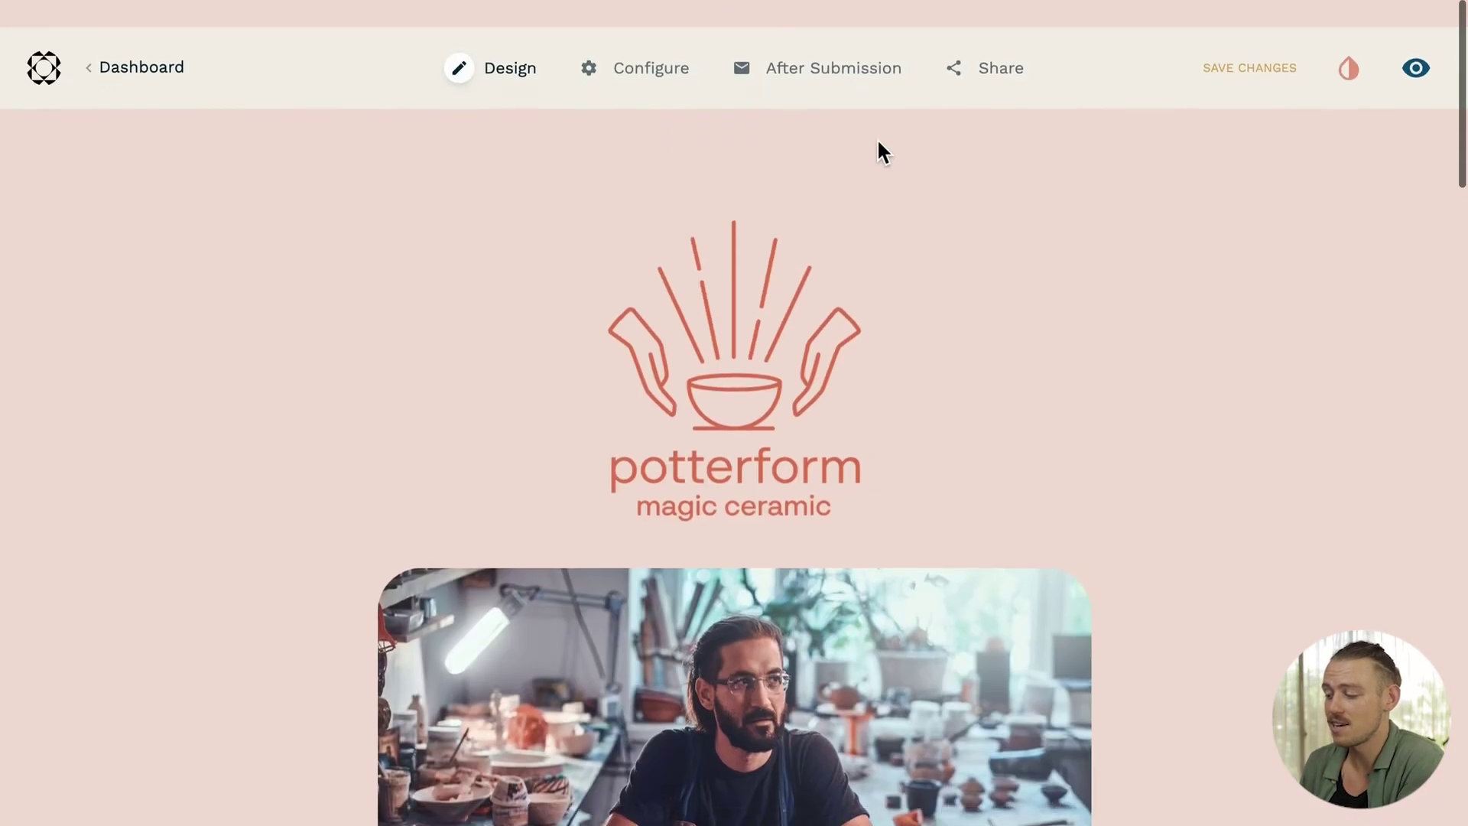
left_click(673, 42)
left_click(636, 218)
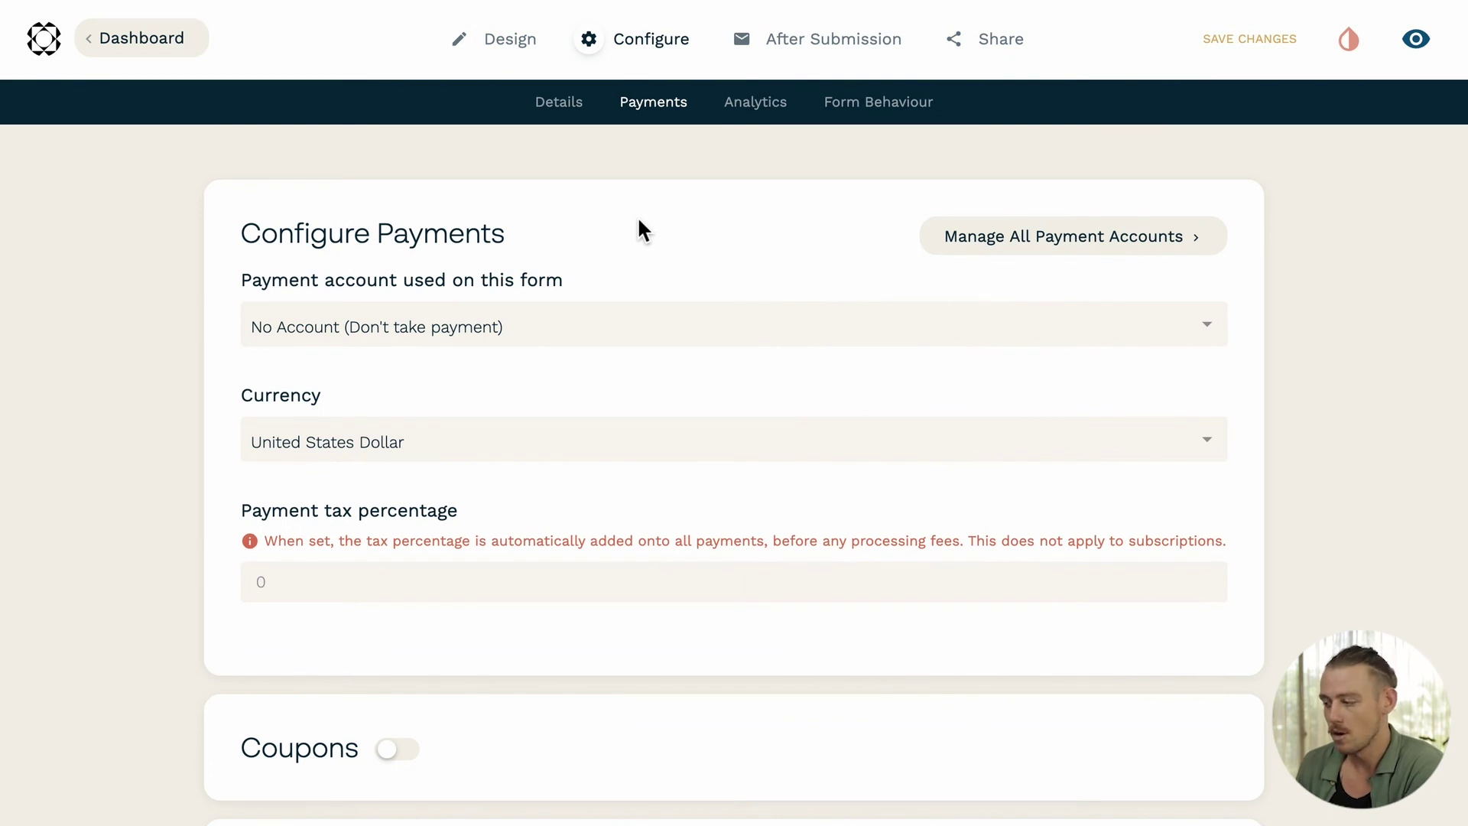
scroll(638, 228, "down", 8)
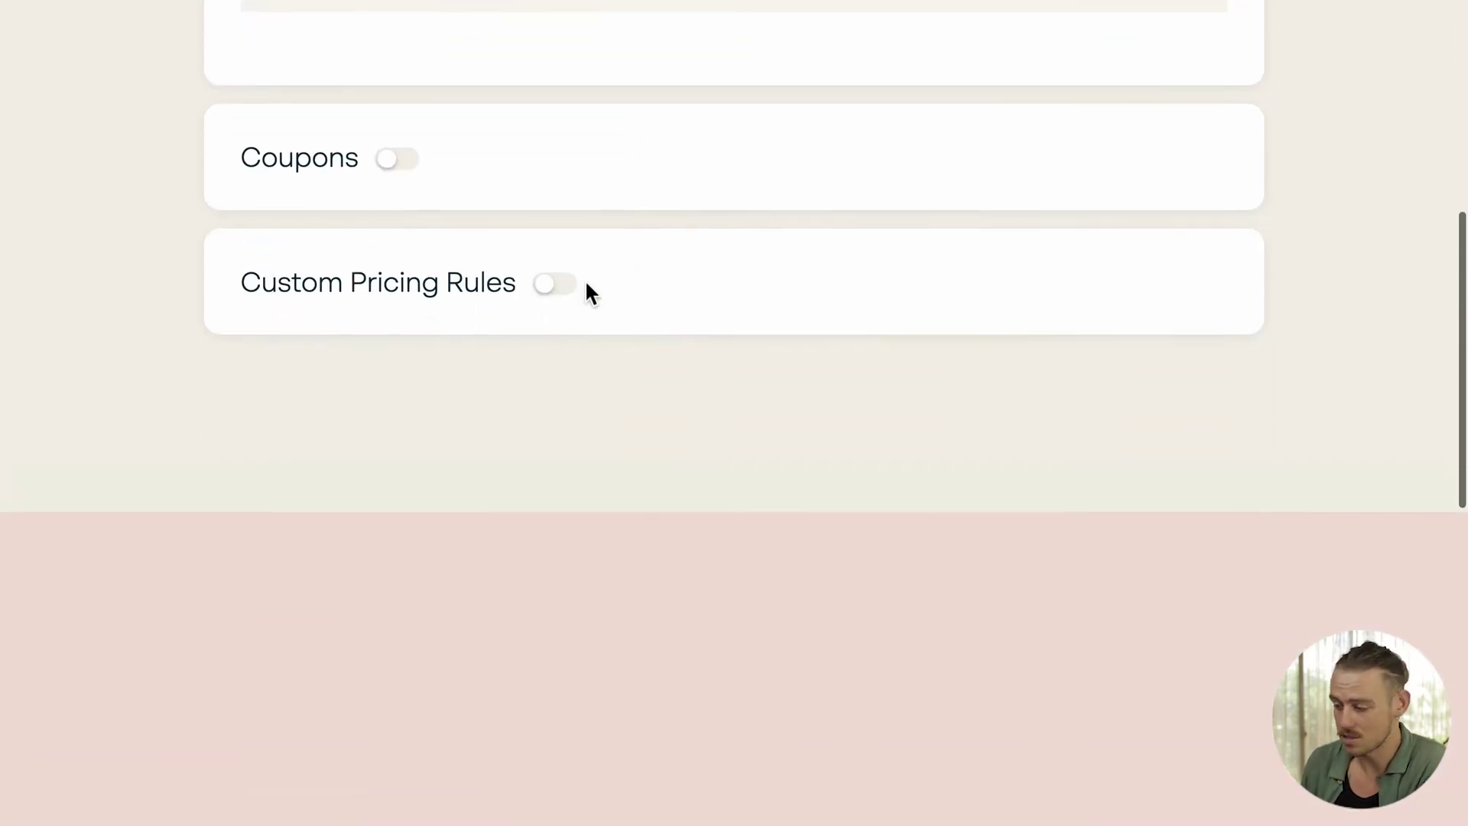
left_click(569, 290)
scroll(636, 471, "down", 4)
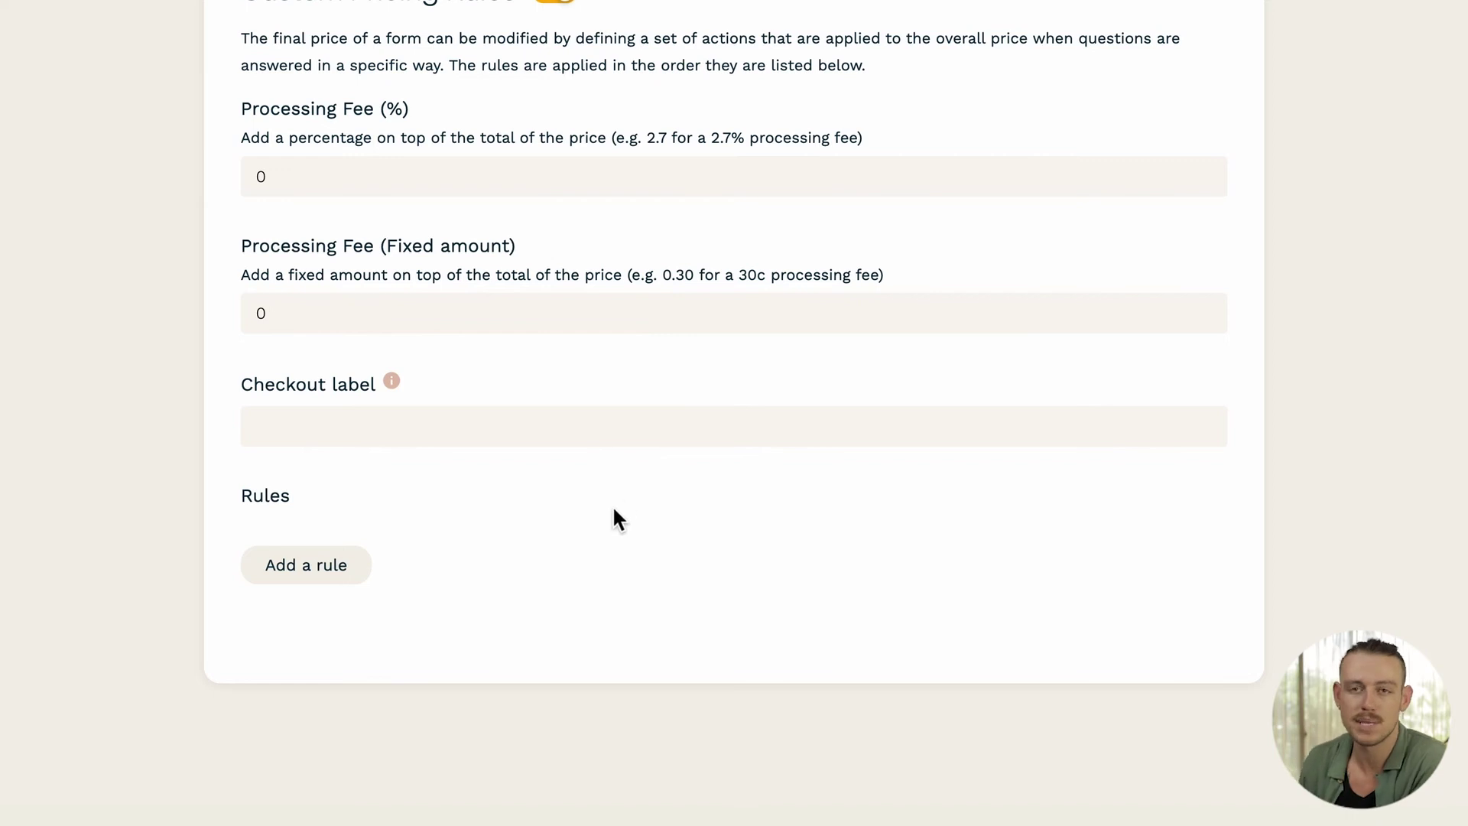
- Add a pricing rule: when Untitled is answered, add 20 to the price
left_click(339, 588)
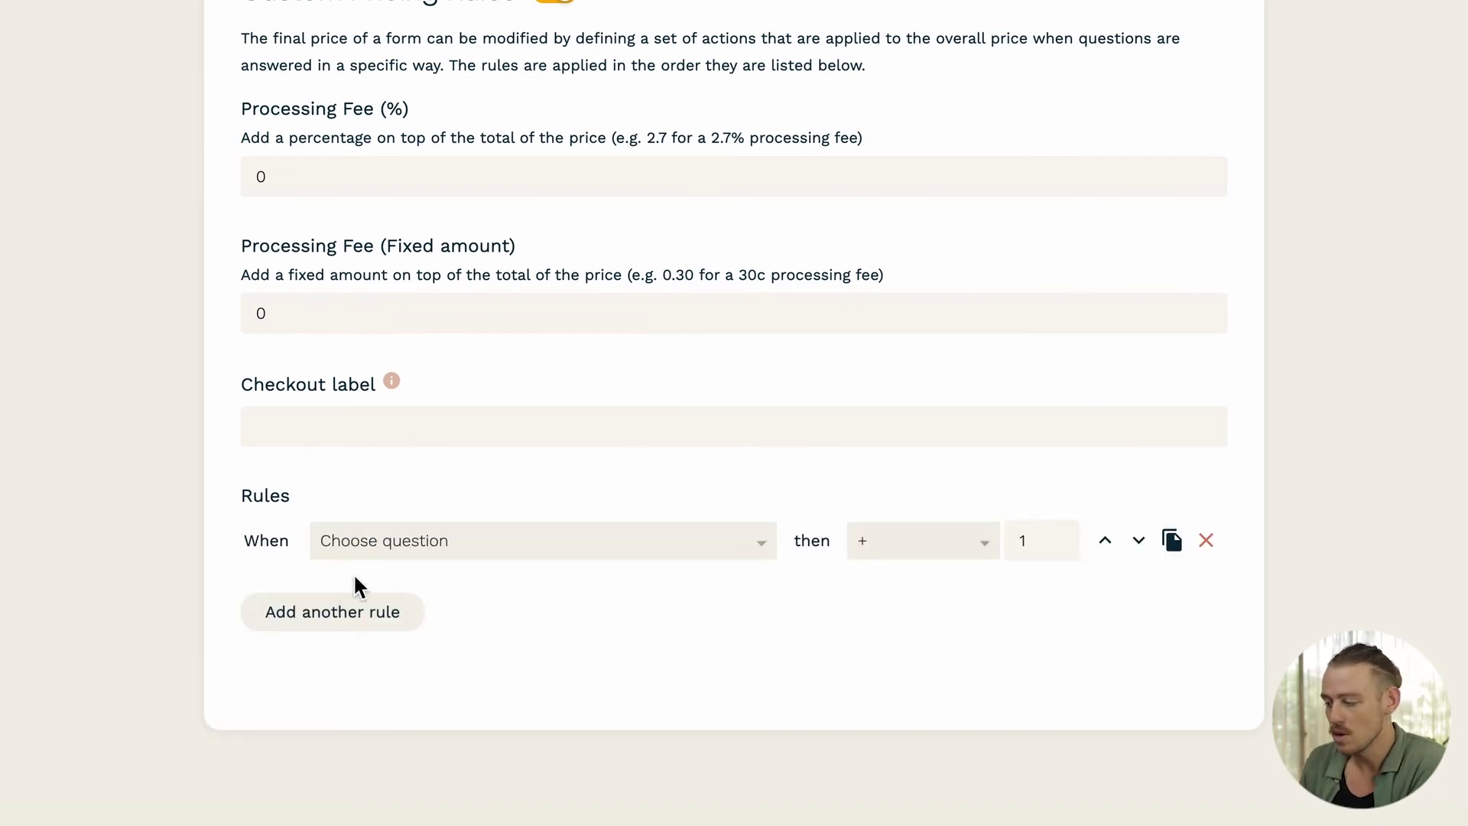
left_click(467, 556)
left_click(414, 686)
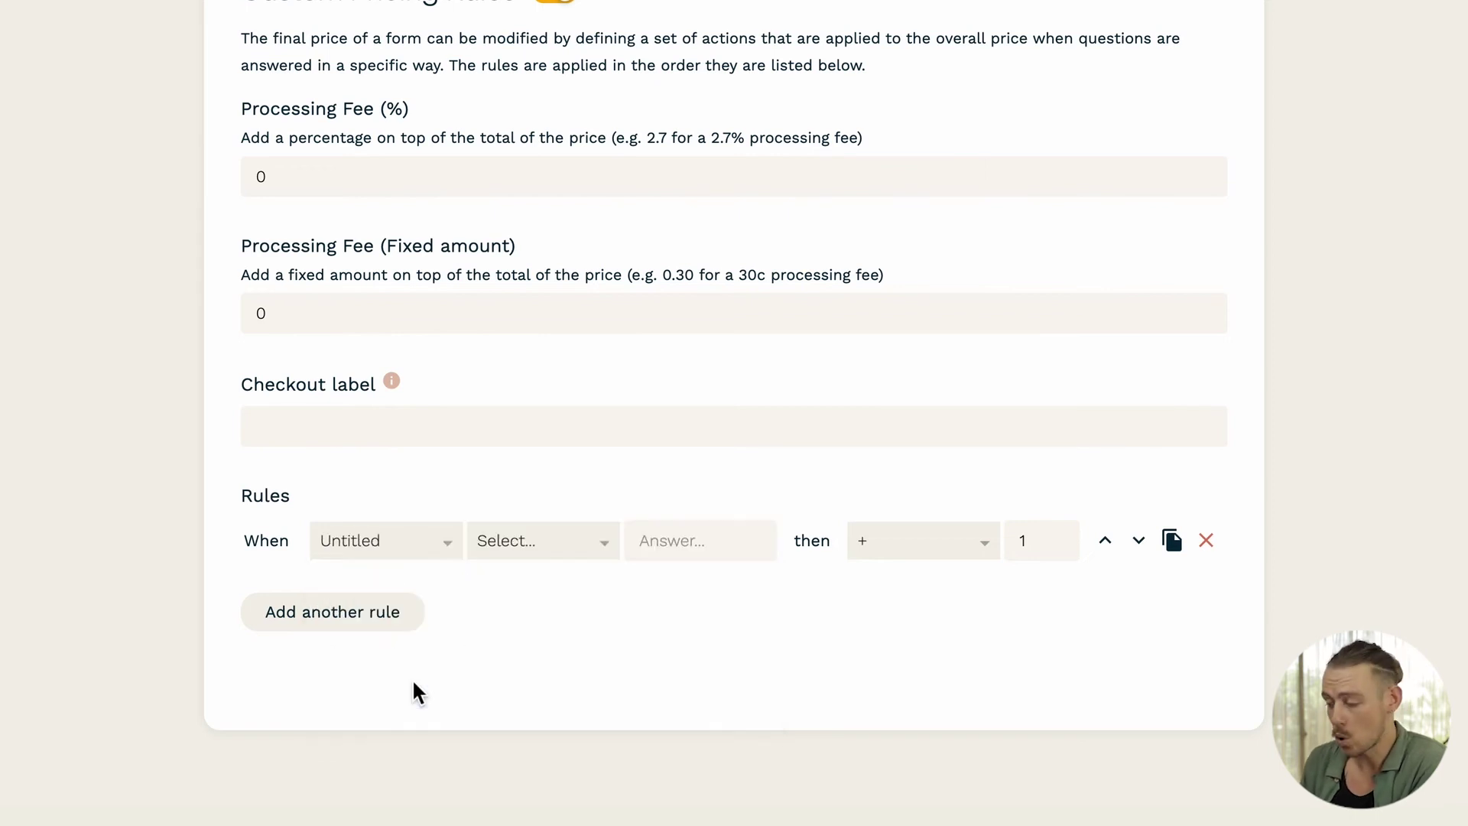
left_click(608, 548)
left_click(593, 580)
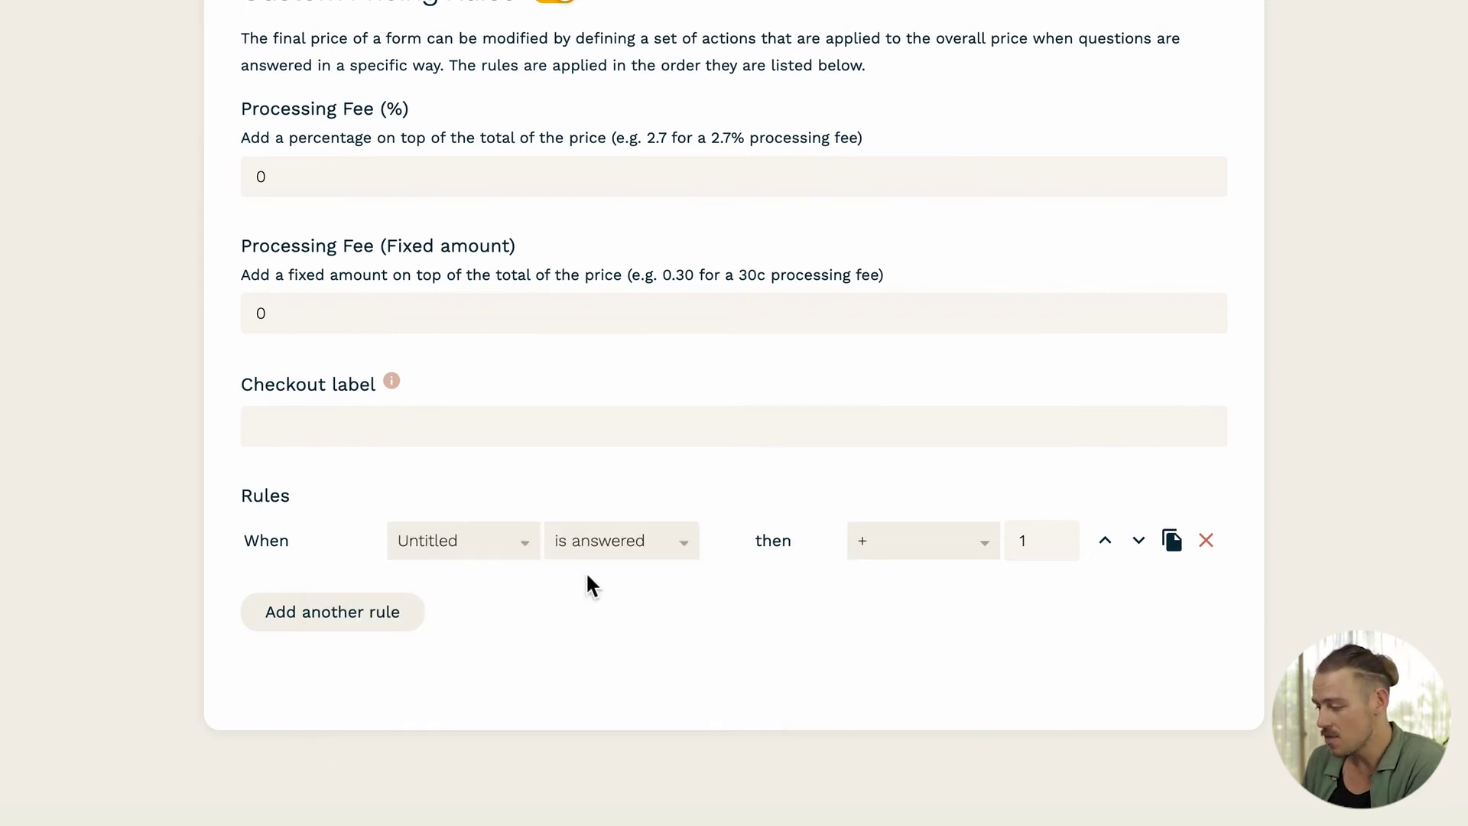
left_click(1045, 541)
key("BackSpace")
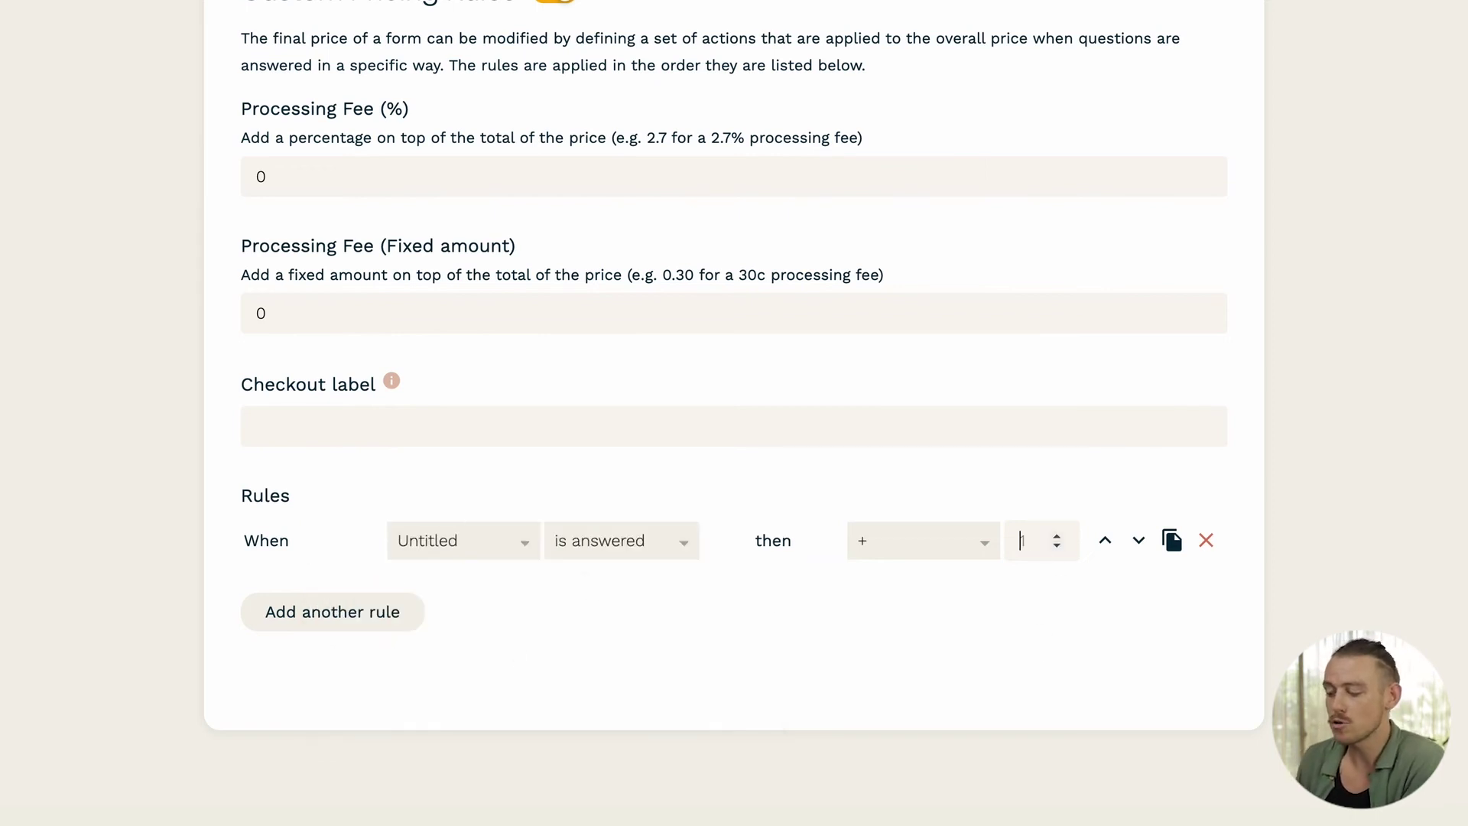
type("20")
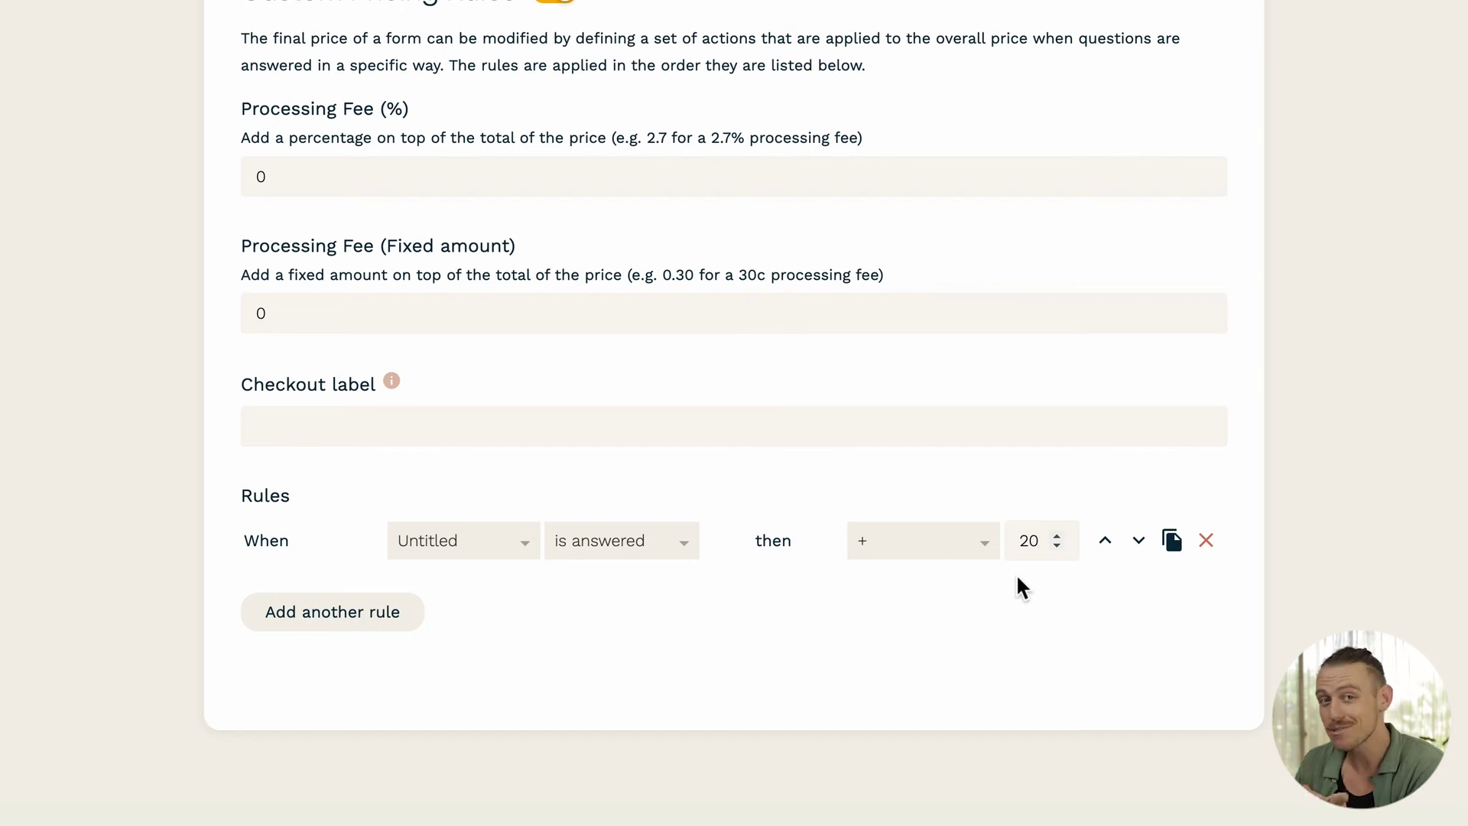
scroll(1016, 573, "up", 10)
- Browse Integrations & Webhooks, view the Slack card's actions, then open the live form
mouse_move(819, 62)
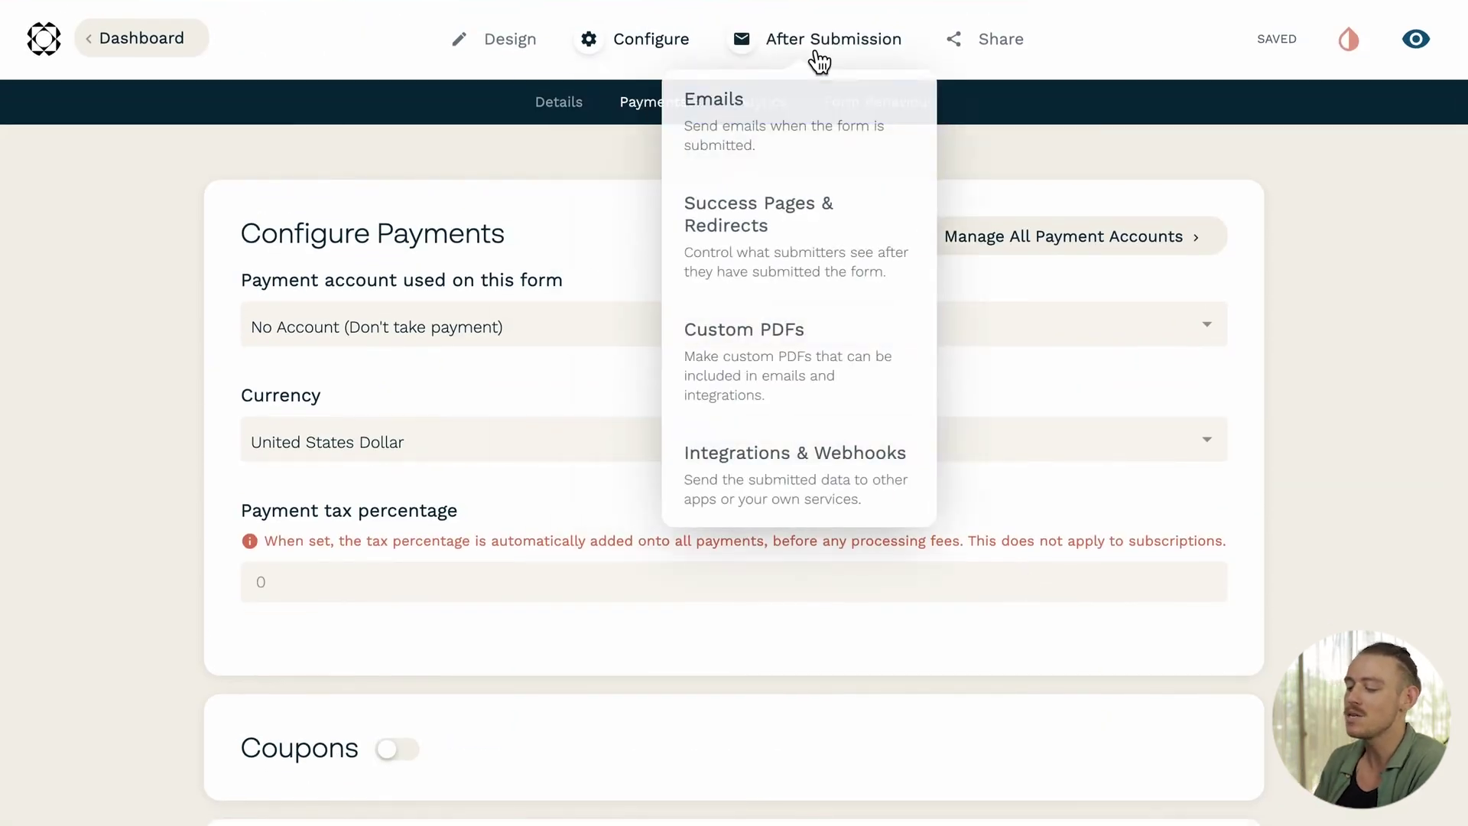
left_click(885, 490)
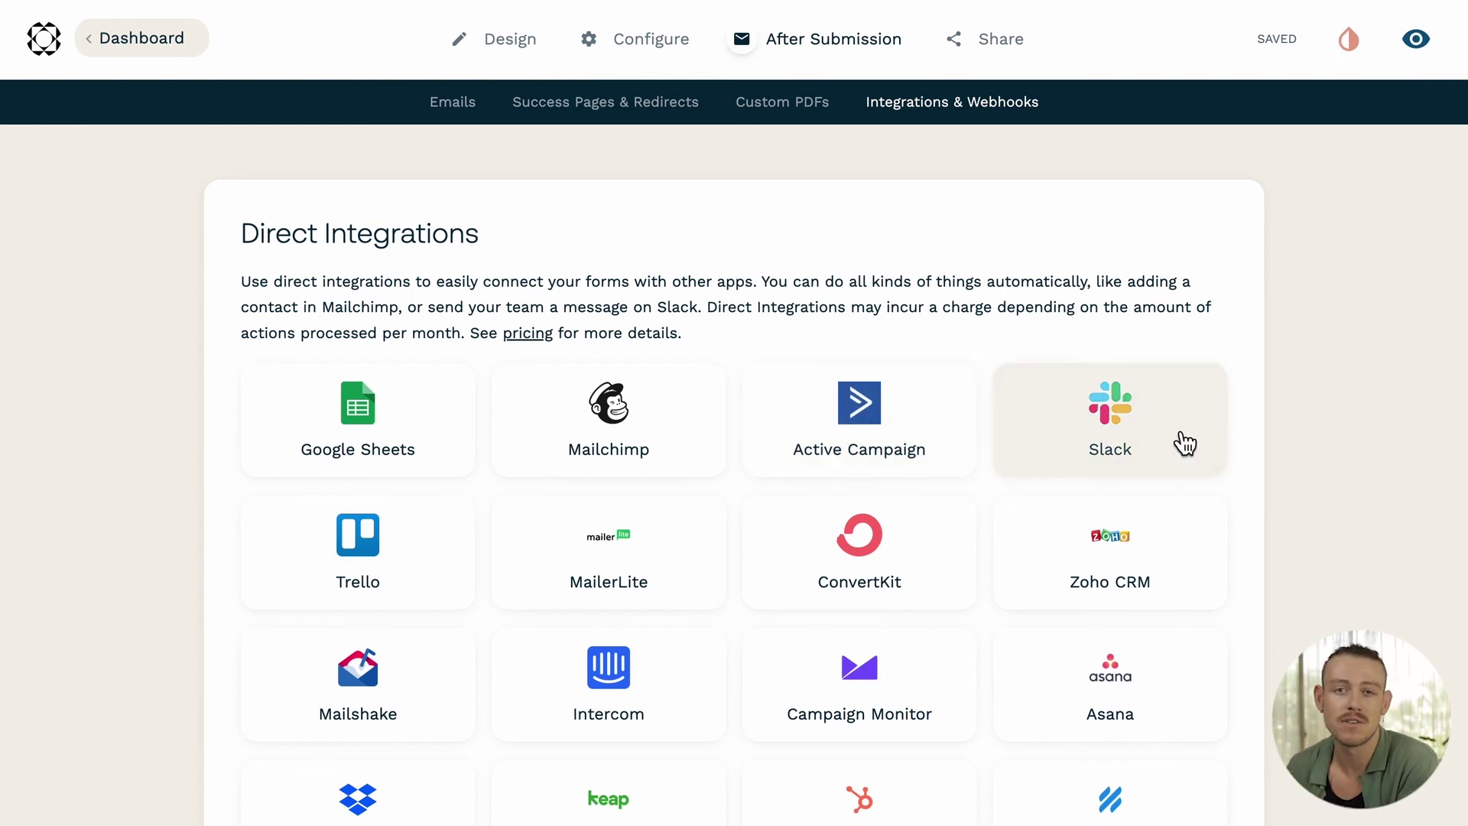
left_click(1184, 442)
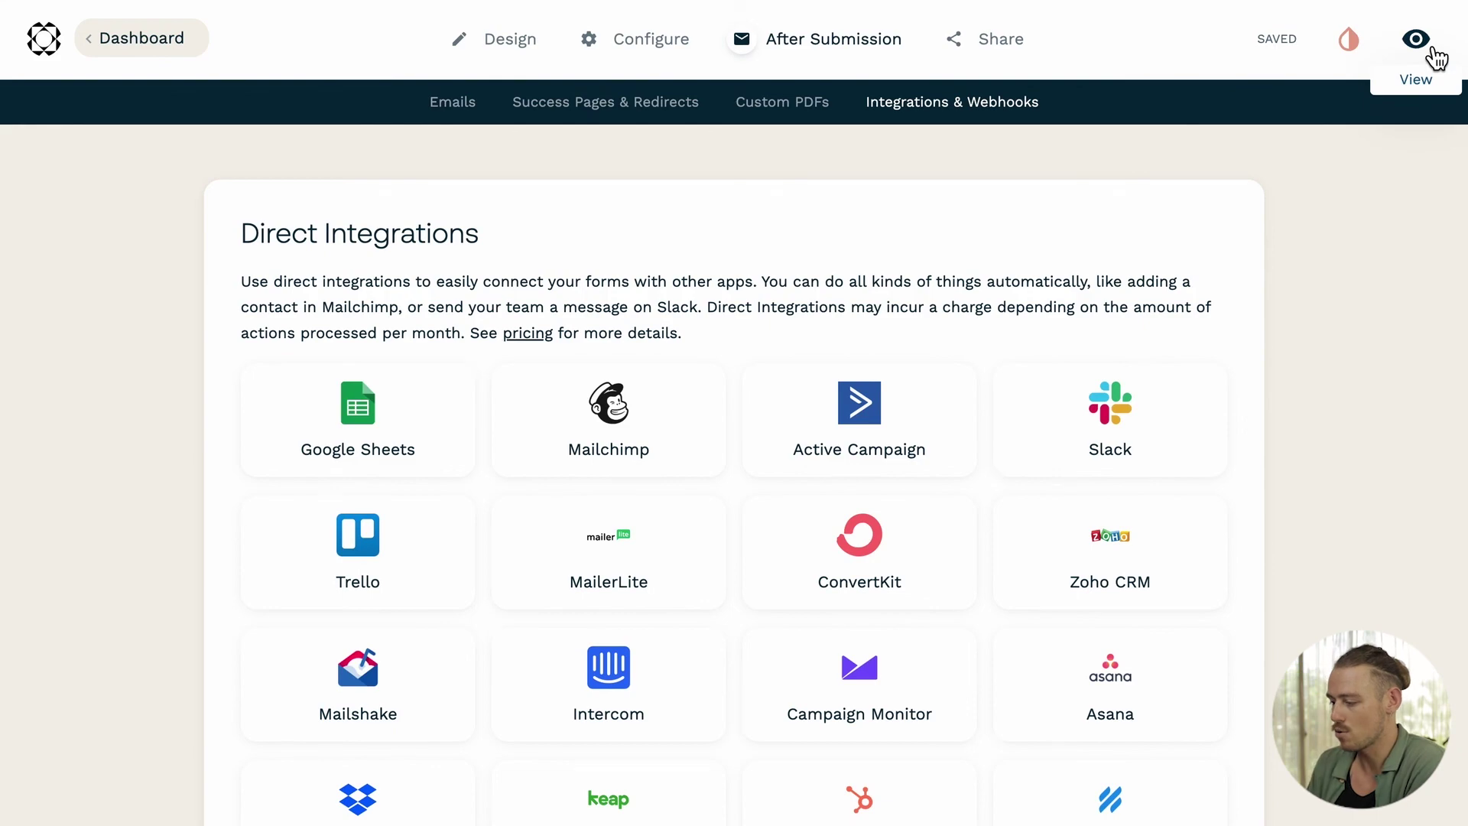
left_click(1416, 39)
- Scroll the live form down to Your Name, Your Email and the August 2022 calendar
scroll(1346, 413, "down", 10)
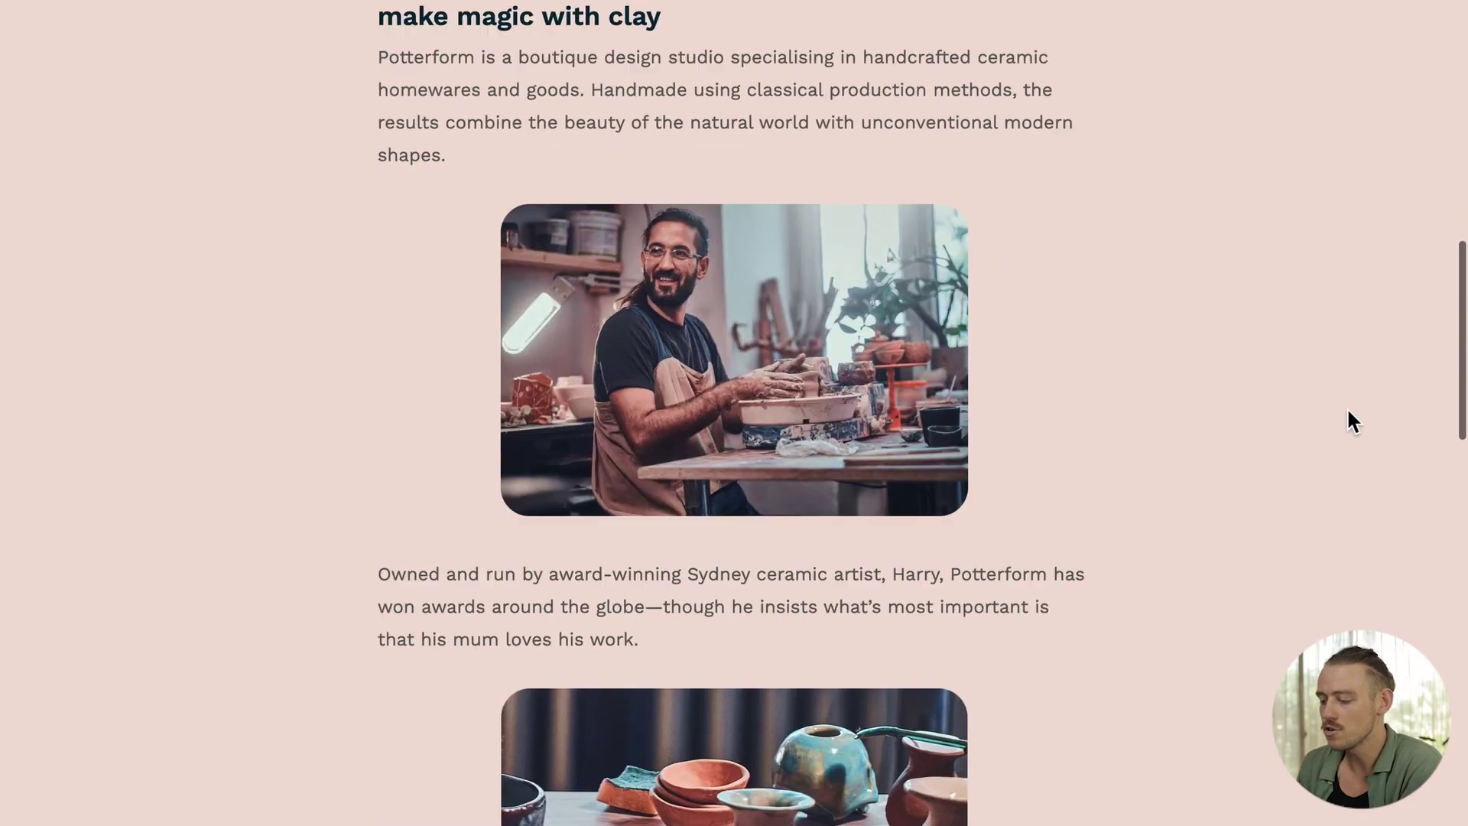
scroll(1348, 411, "down", 13)
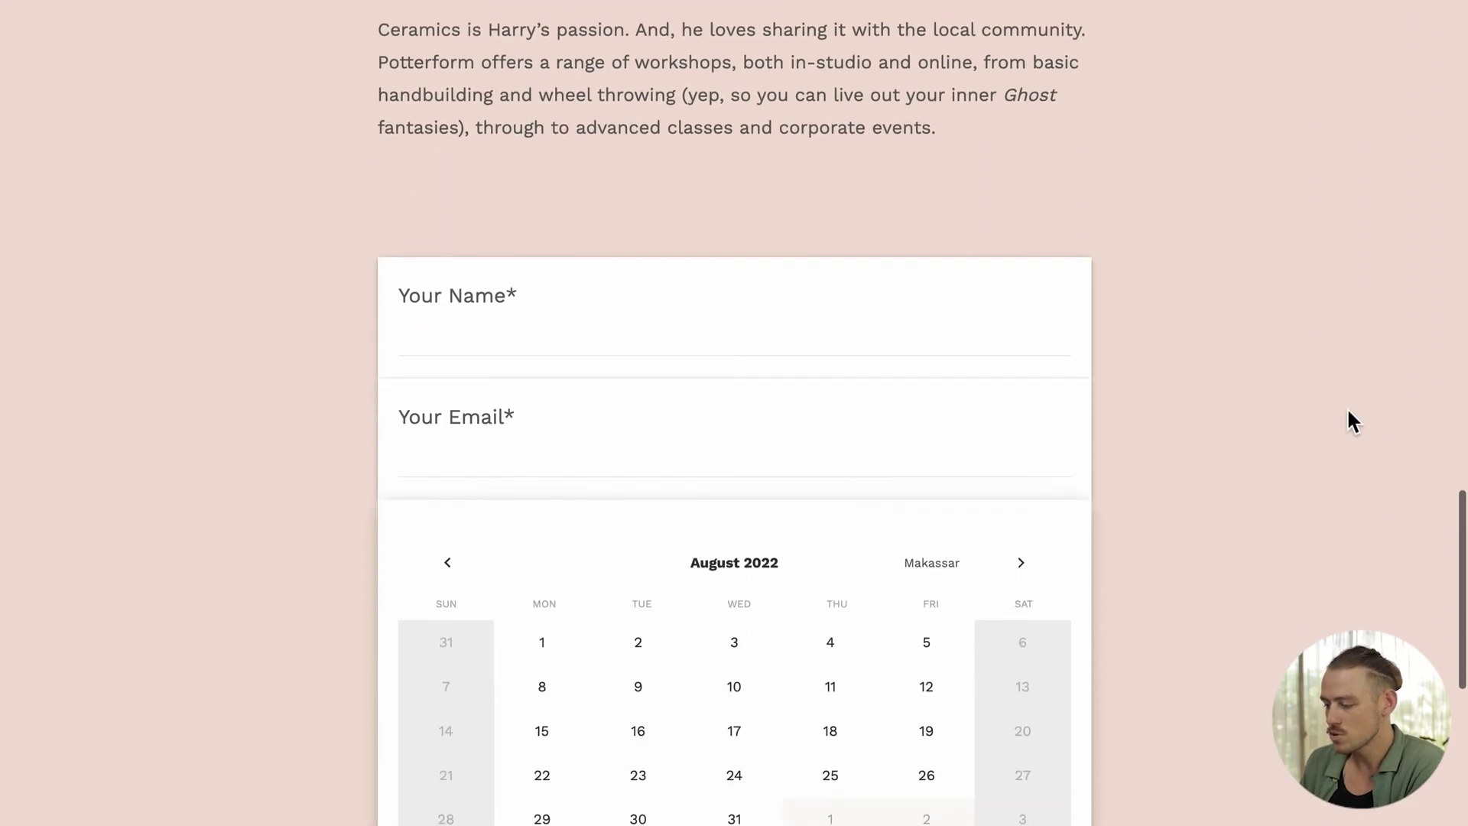
scroll(1348, 412, "down", 3)
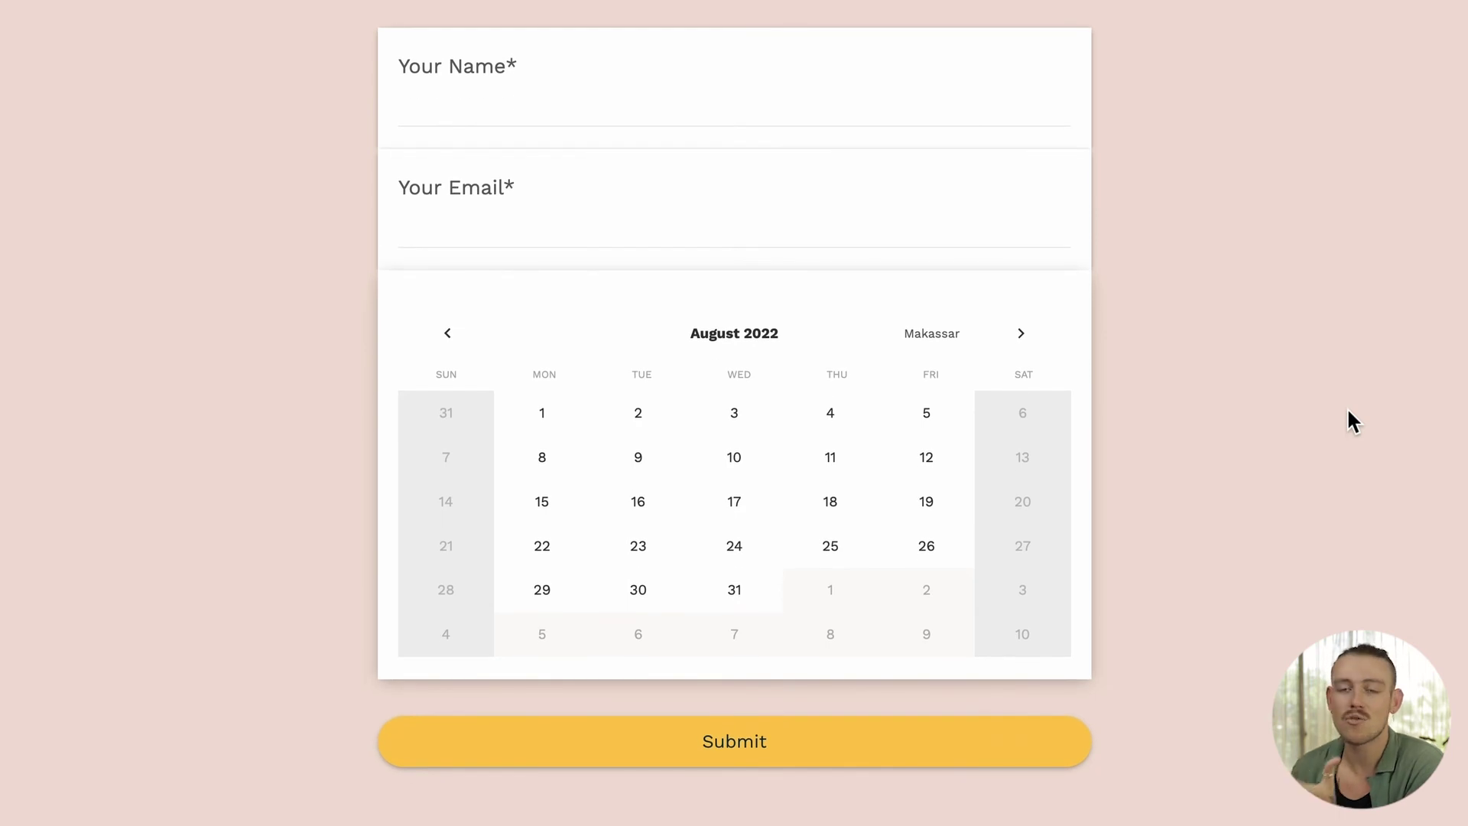